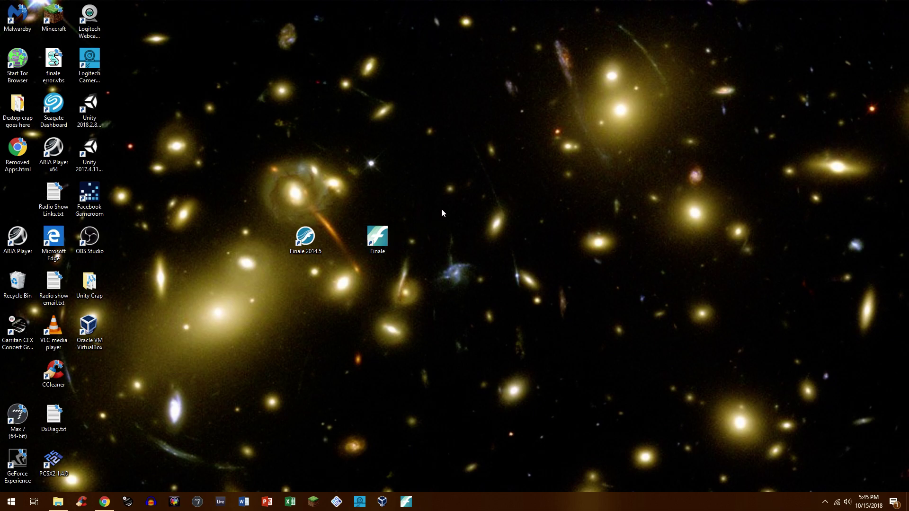
Launch Finale and postpone its authorization.
double_click(387, 242)
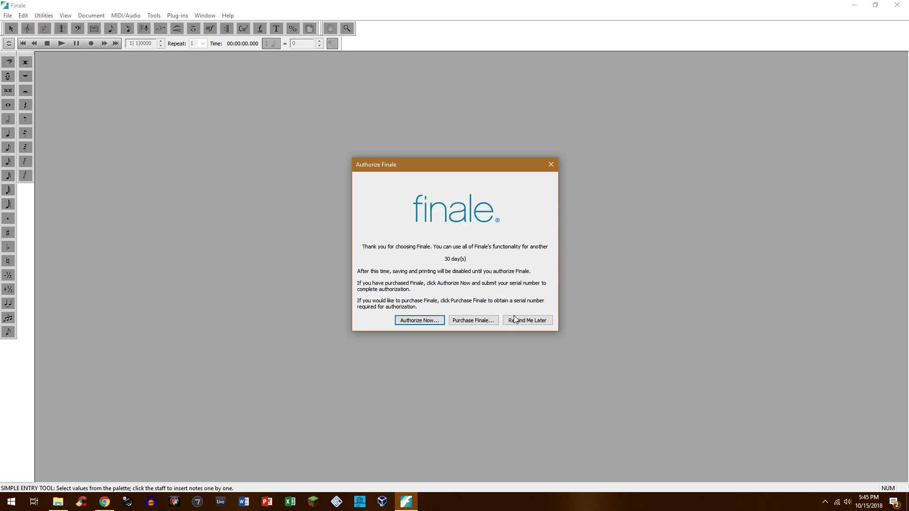
click(533, 325)
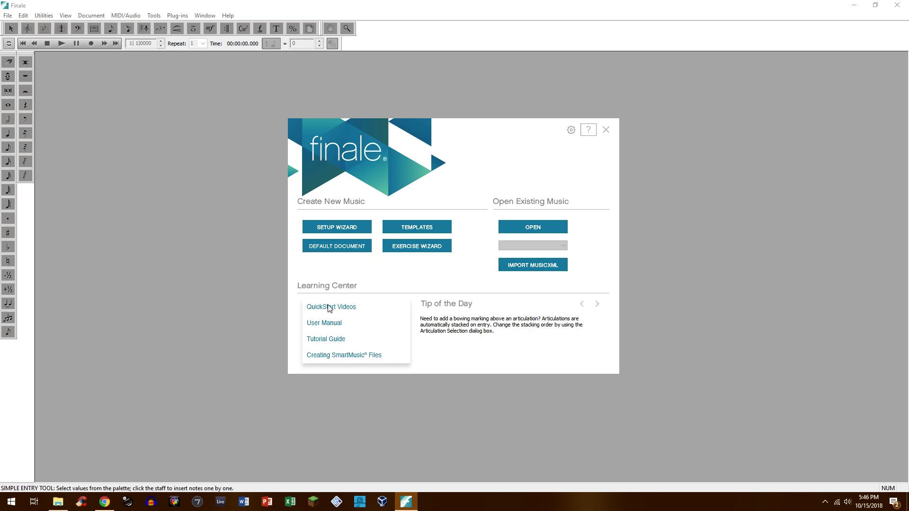
In the program preferences, enable auto-saving files every 3 minutes and apply the change.
click(571, 131)
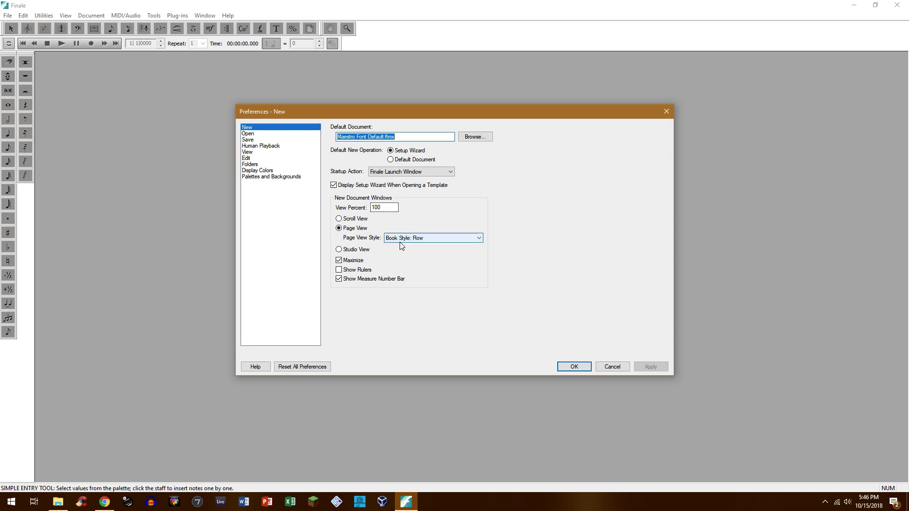
click(260, 134)
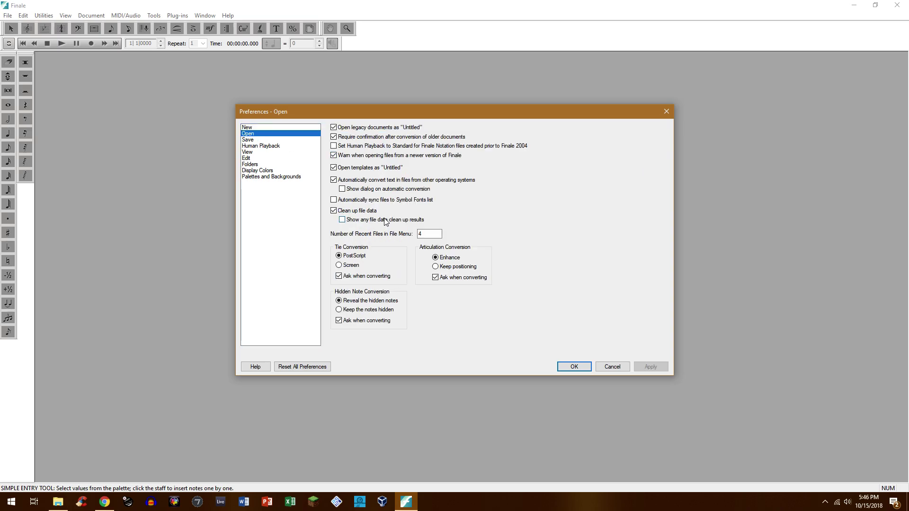
click(262, 140)
double_click(397, 129)
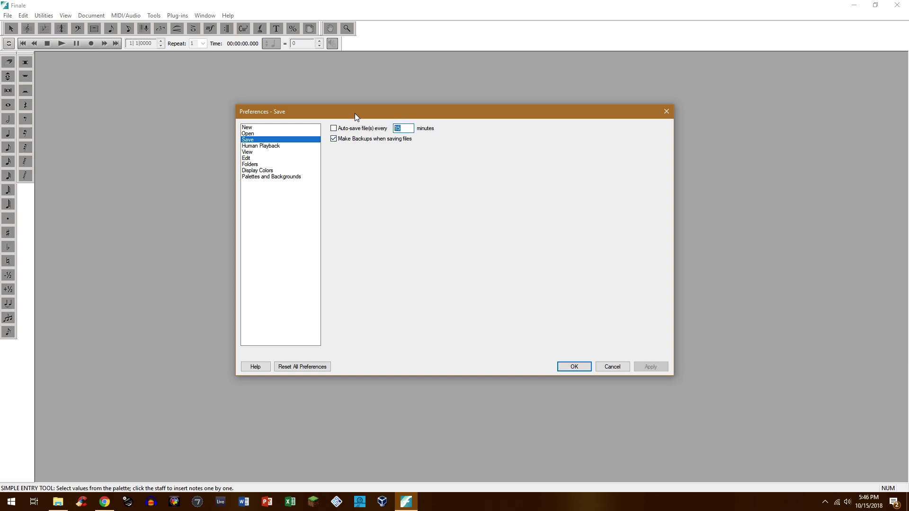
text(3)
click(333, 129)
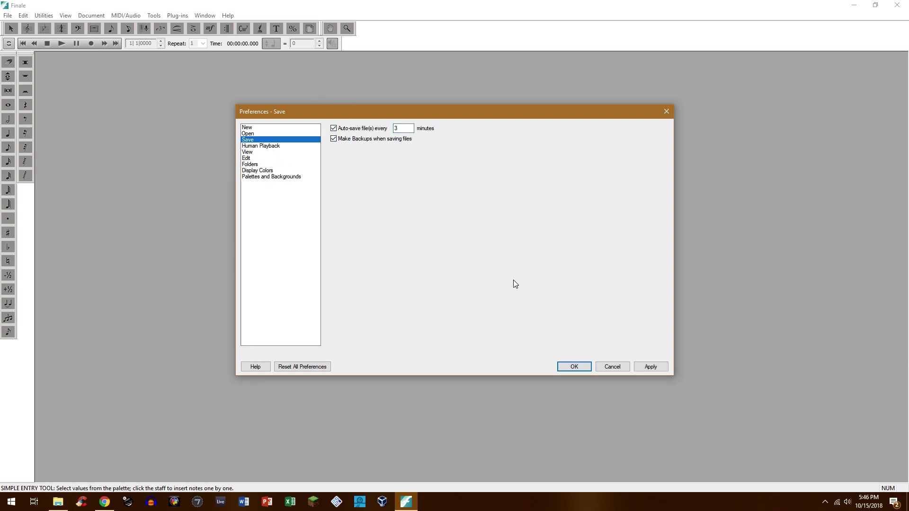
click(649, 367)
Go through the remaining preference categories to Display Colors, then set the playback cursor color to bright blue and apply it.
click(276, 146)
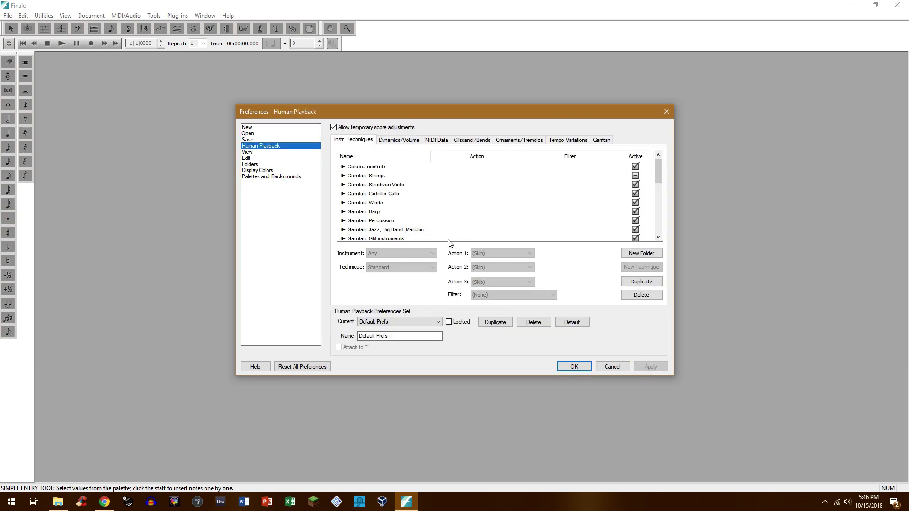
click(262, 153)
click(256, 159)
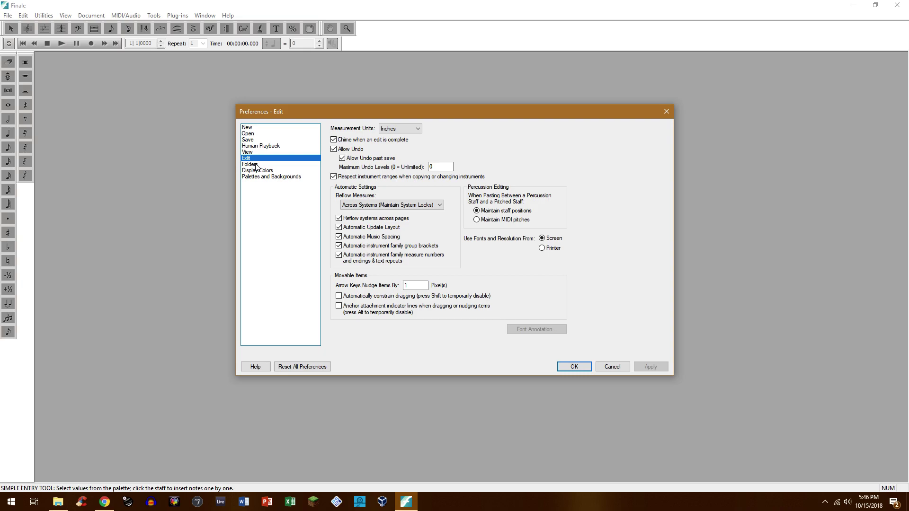
click(256, 165)
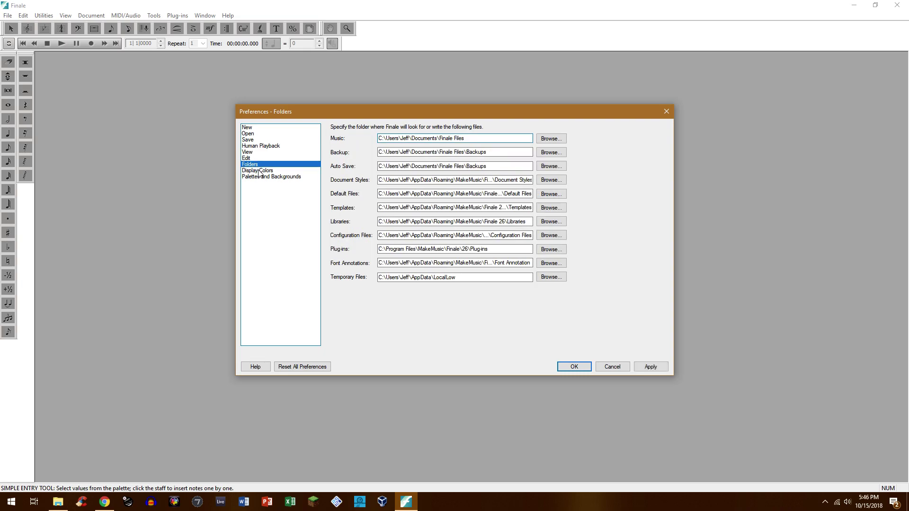
click(259, 171)
click(266, 176)
click(267, 171)
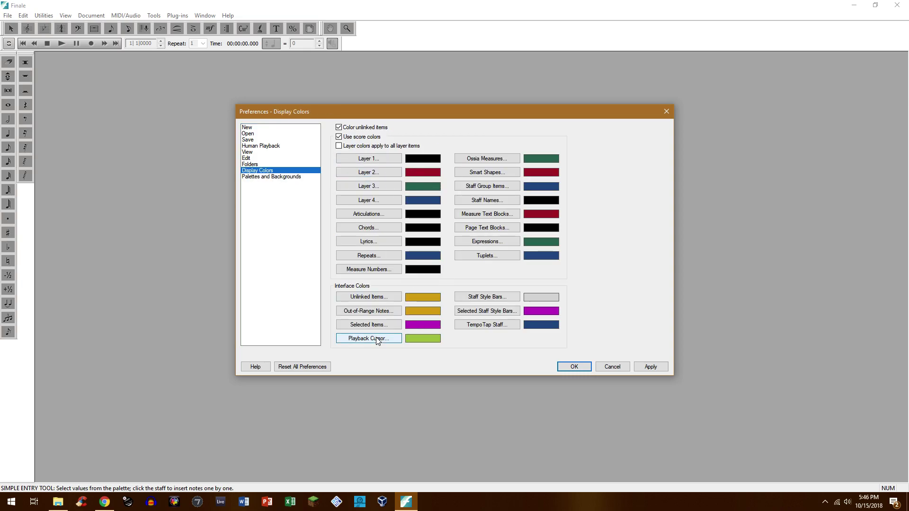
click(394, 339)
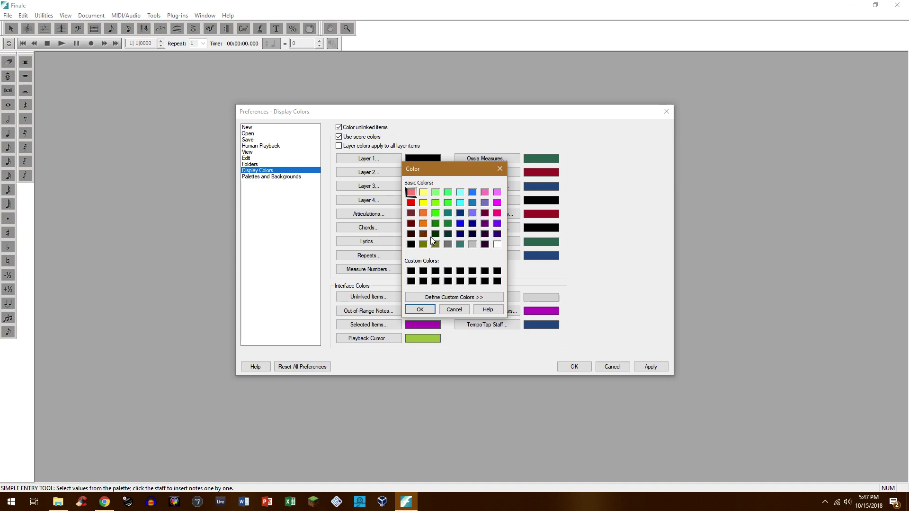
click(460, 223)
click(424, 310)
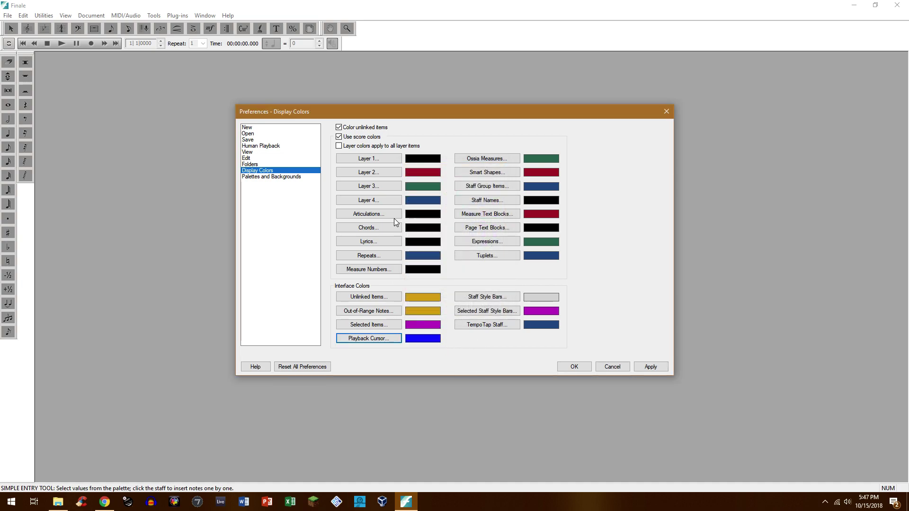
click(646, 370)
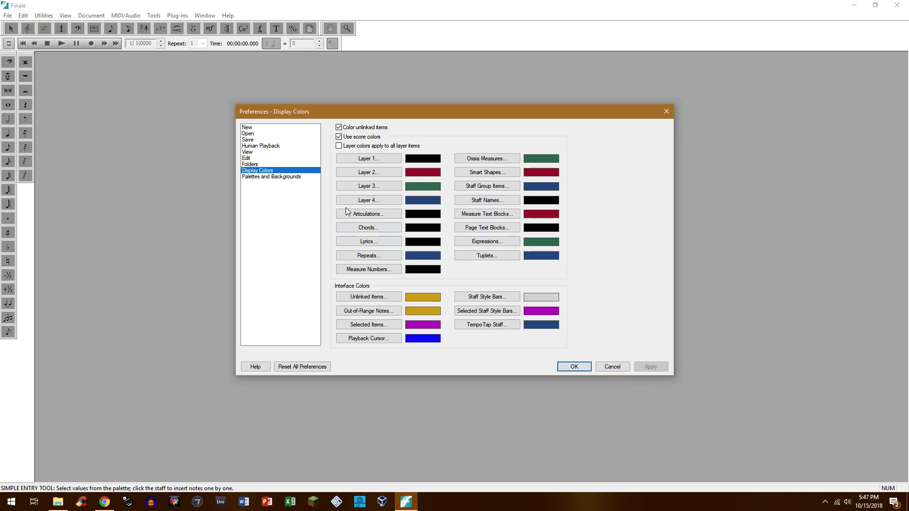
In the Palettes and Backgrounds preferences, turn off closing subsidiary palettes when leaving a tool and showing the Rest palette in Simple Entry.
click(295, 177)
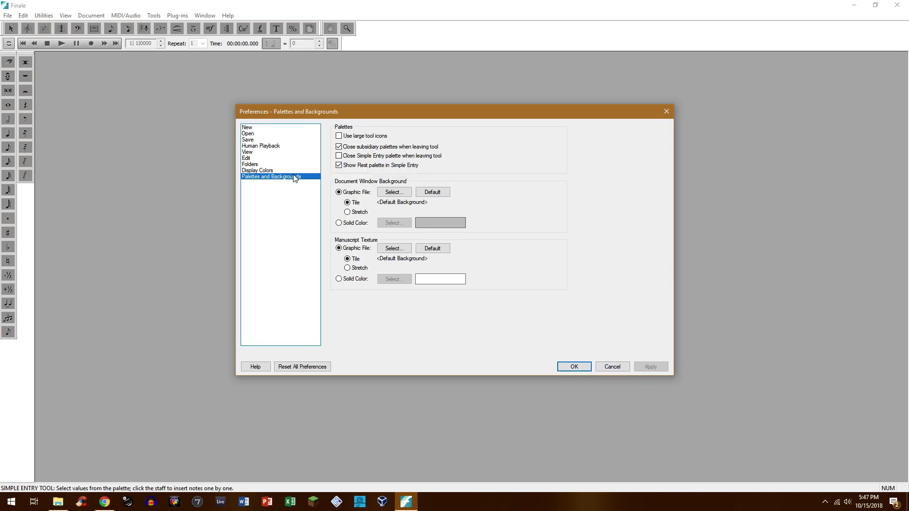
click(379, 150)
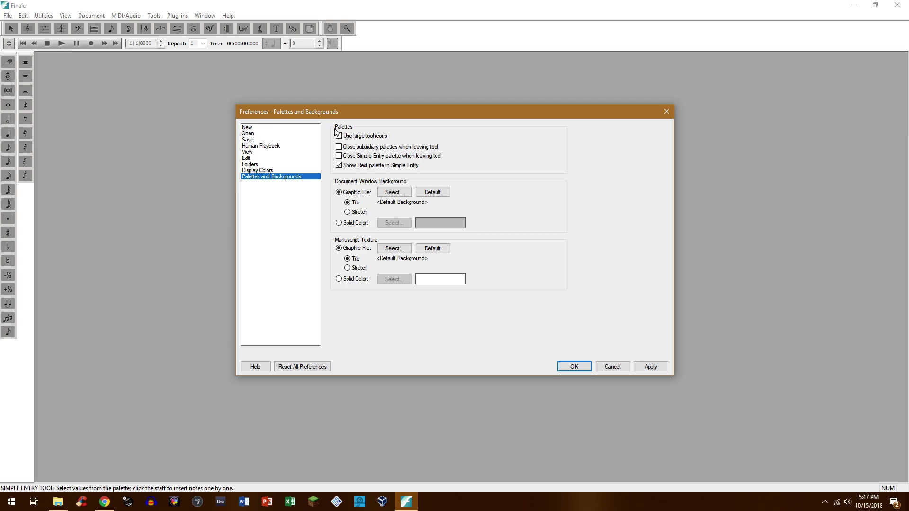
click(359, 166)
Set the manuscript texture to Score Paper.bmp, keep the default document window background, and accept the preferences.
click(403, 250)
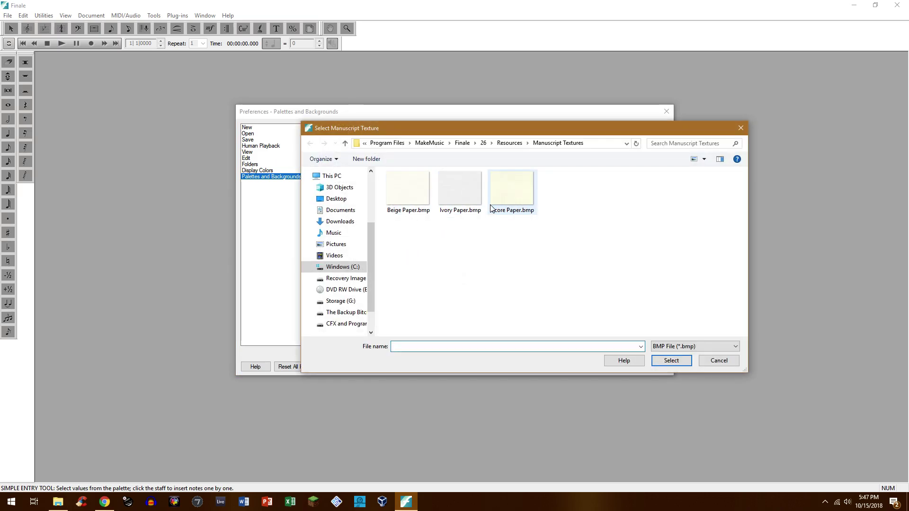
click(519, 213)
click(662, 362)
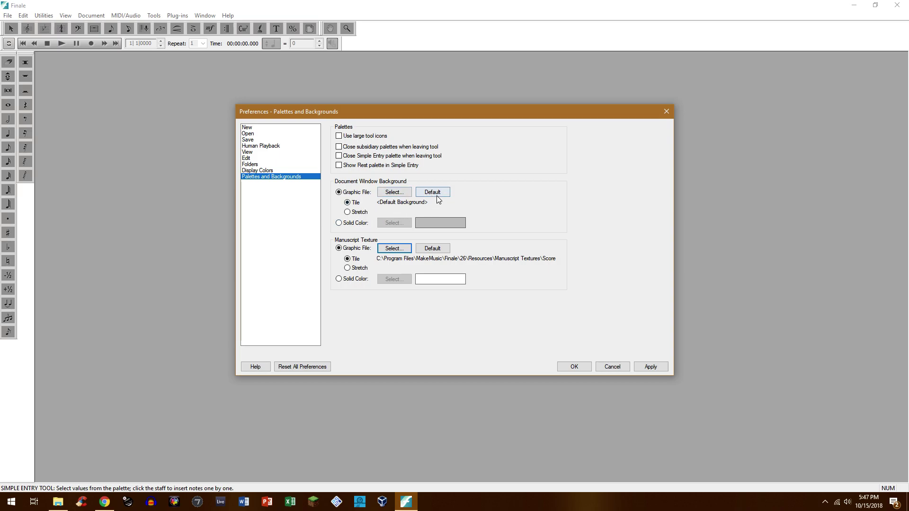
click(402, 193)
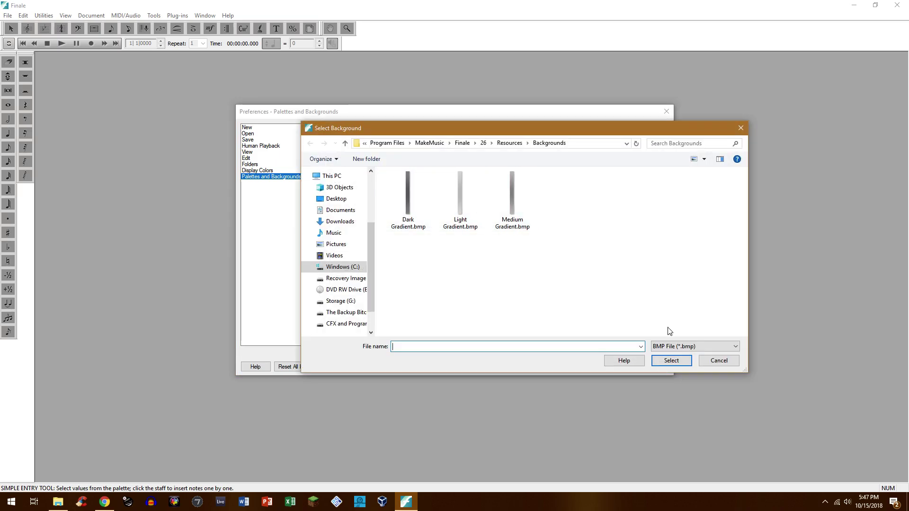
click(717, 361)
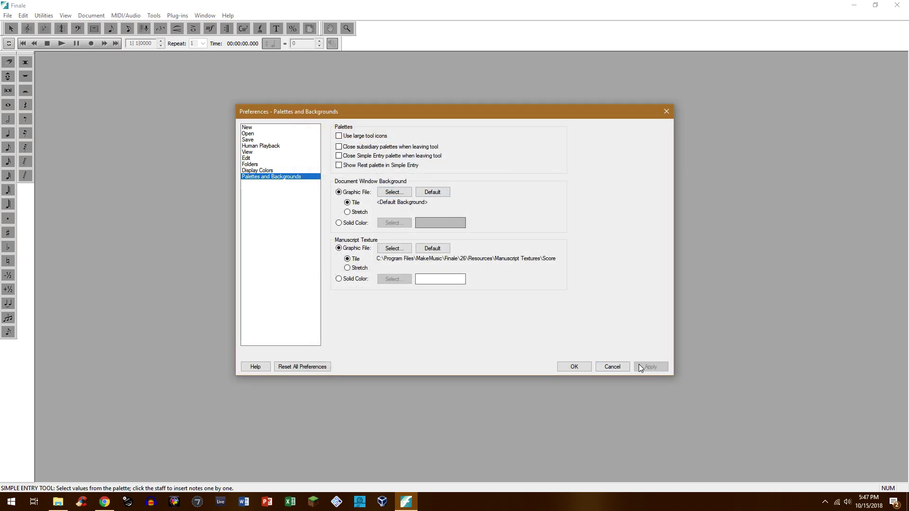
click(574, 366)
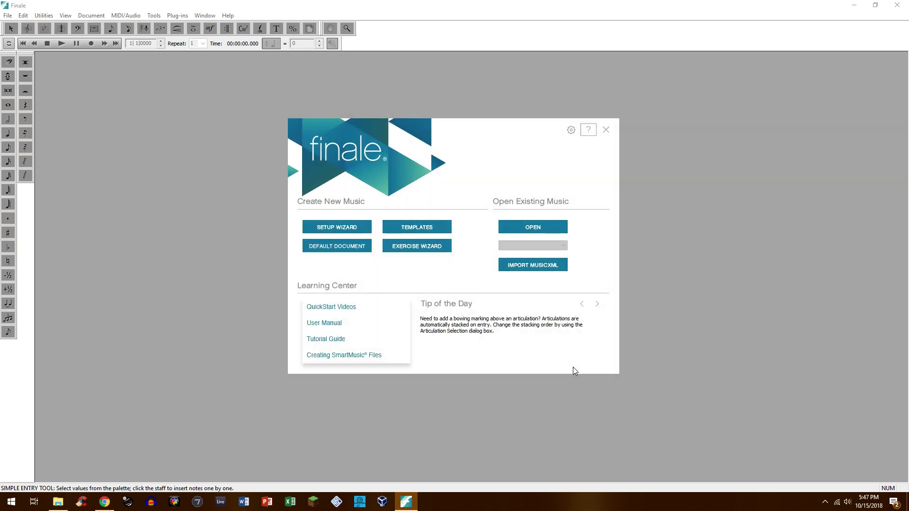
Start a new ensemble with the Document Setup Wizard, add a Piano from the Keyboards group, and advance to the score settings.
click(351, 228)
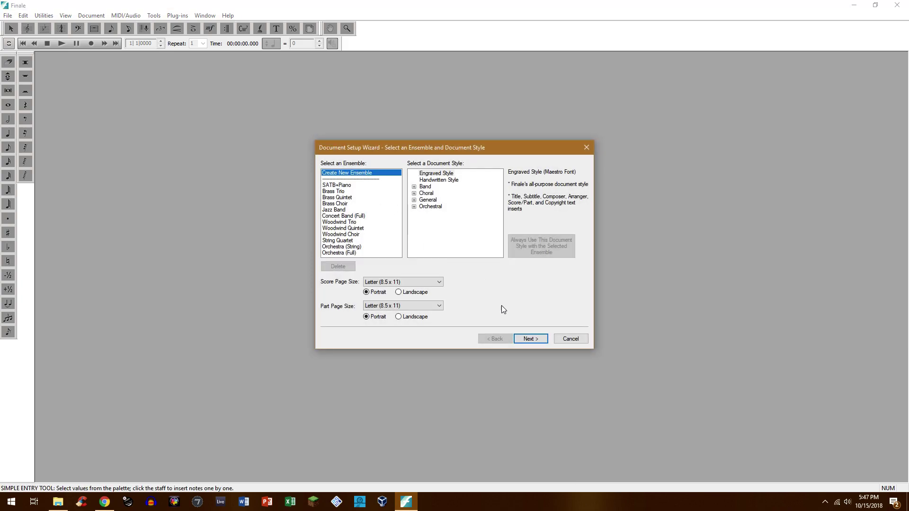
click(532, 338)
click(345, 184)
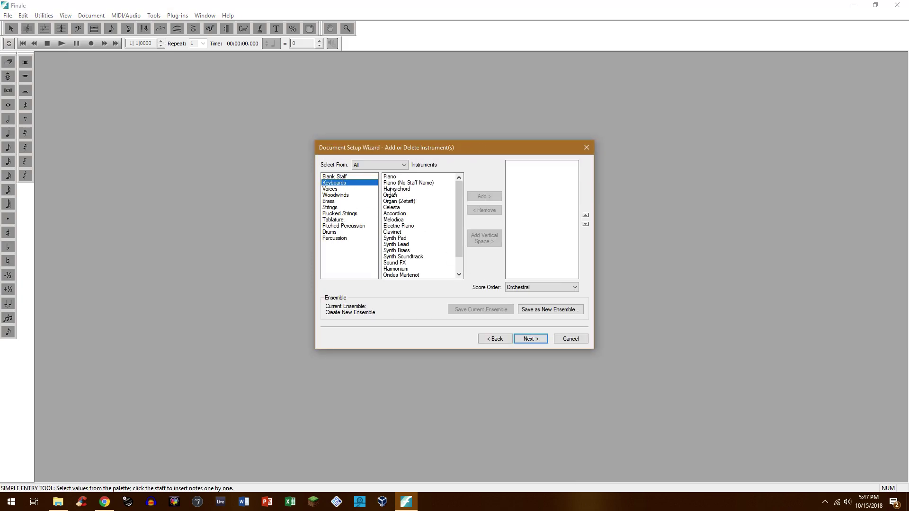
click(391, 177)
click(483, 196)
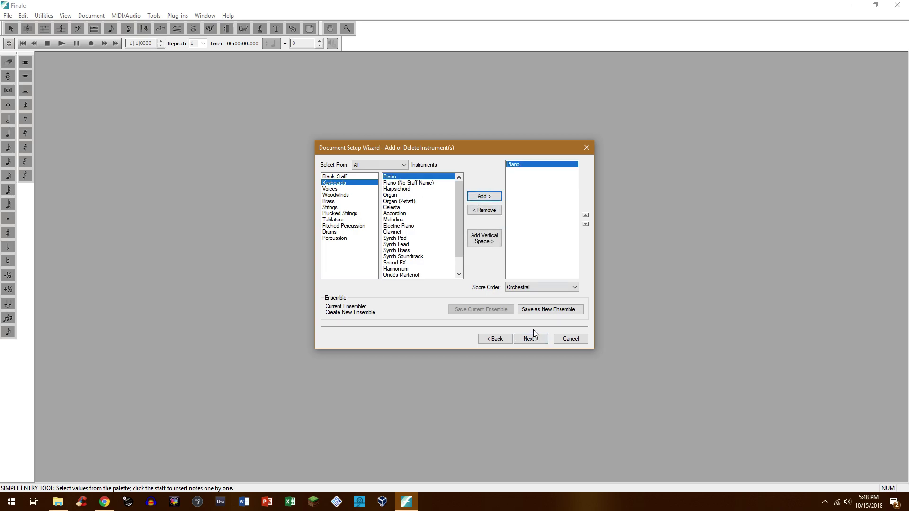
click(535, 338)
click(534, 340)
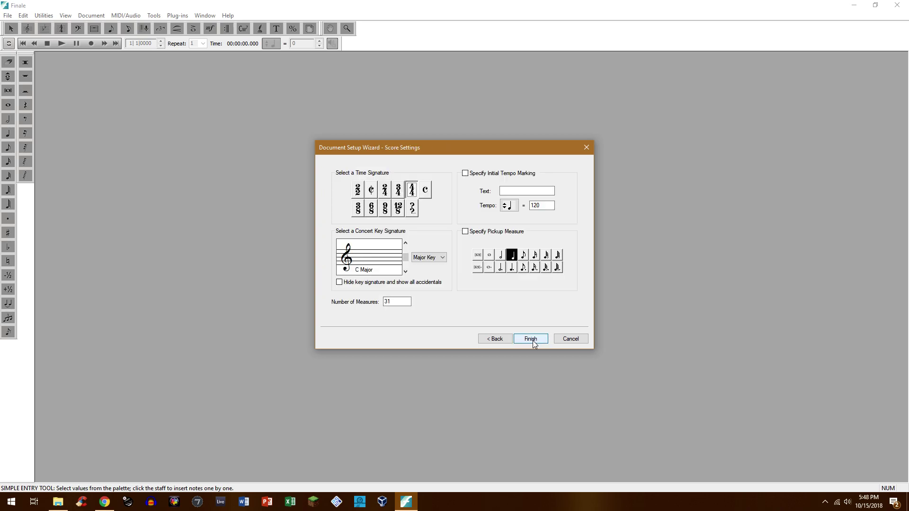
Choose a major key and a 4/4 time signature for the new score.
click(427, 260)
click(437, 264)
click(412, 195)
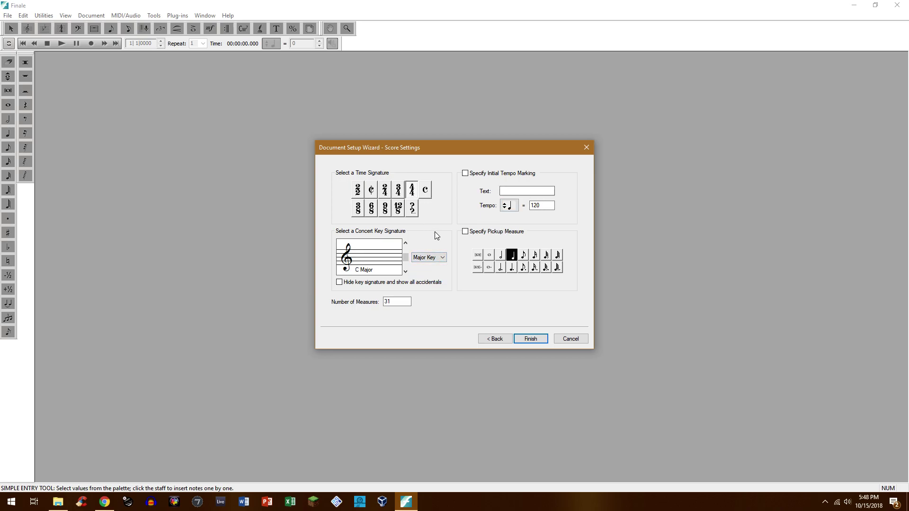
Switch to Chrome to look over the version 26 articulation changes on the New Features in Finale page, and return to Finale.
click(105, 501)
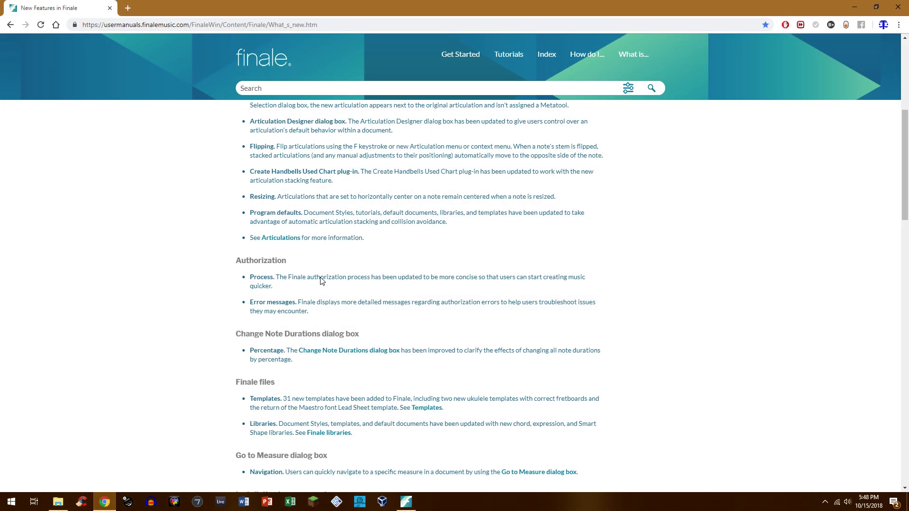
scroll(198, 298, up, 6)
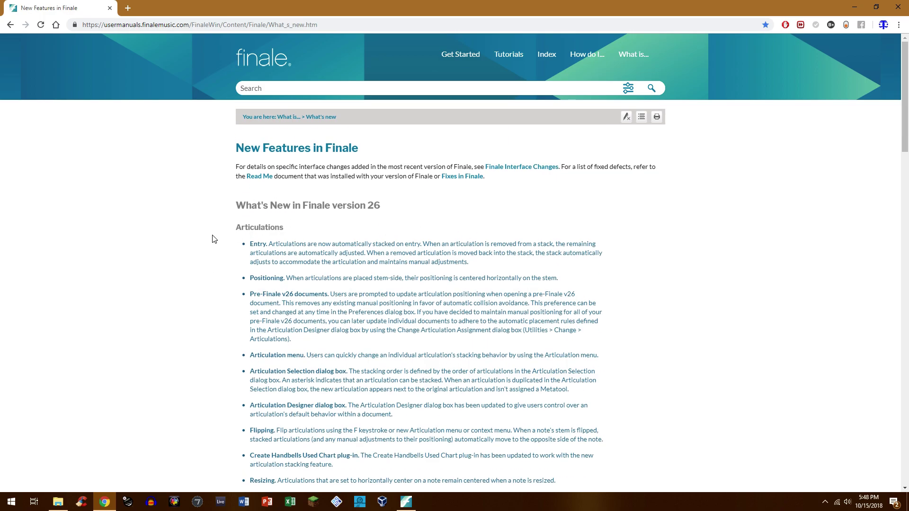
scroll(211, 244, down, 1)
scroll(212, 239, down, 2)
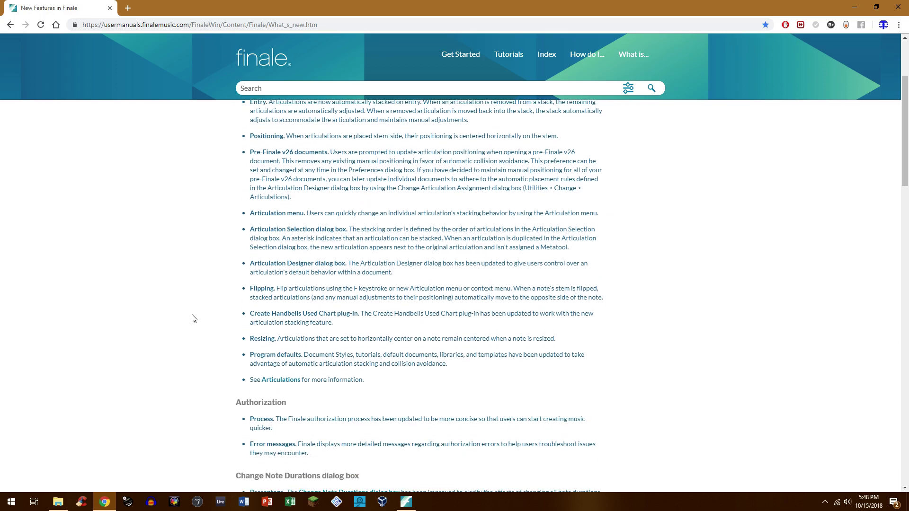
scroll(194, 318, up, 3)
click(406, 500)
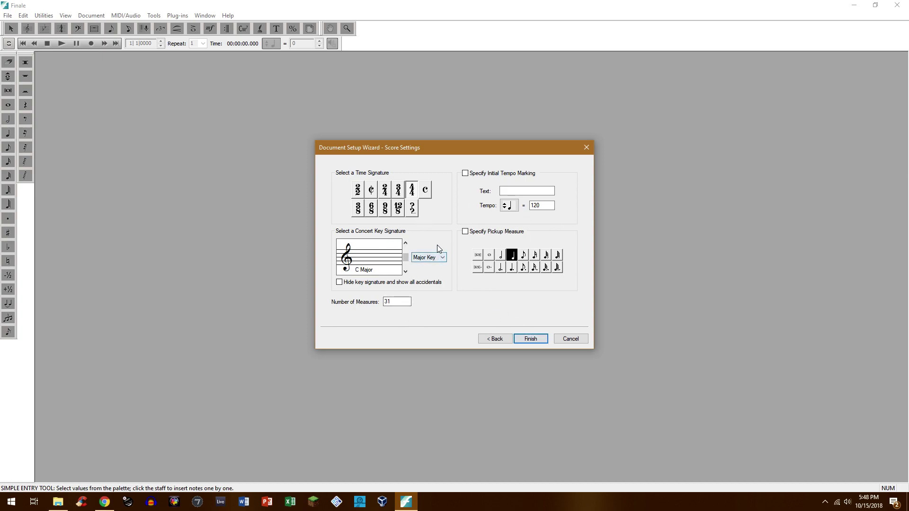
Finish the Document Setup Wizard to create the piano score.
click(518, 340)
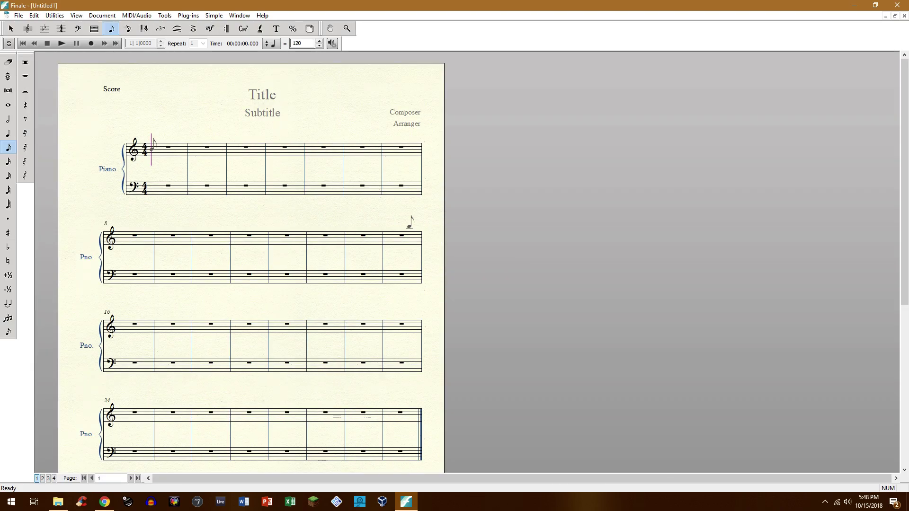
scroll(410, 229, up, 2)
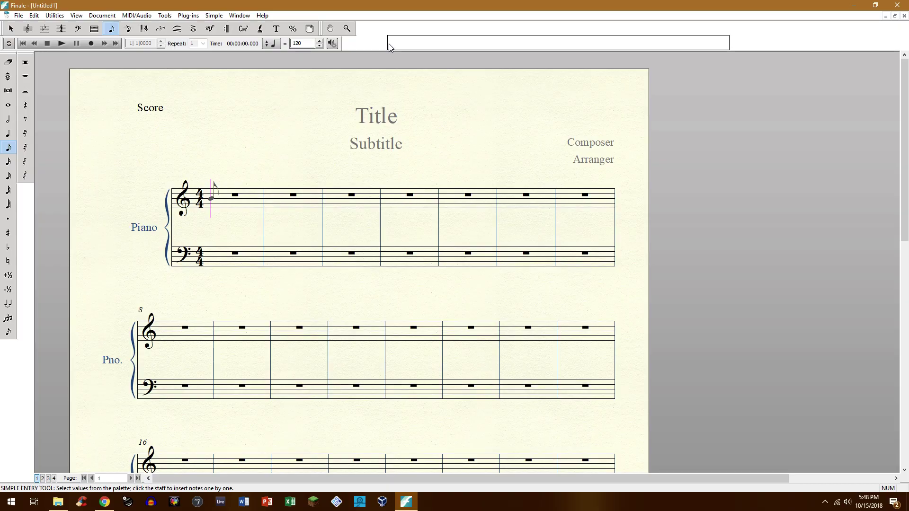
Dock the Simple Entry palette beside the main tools with the playback controls in the row beneath, and close the Simple Entry Rests palette.
drag(388, 43, 388, 44)
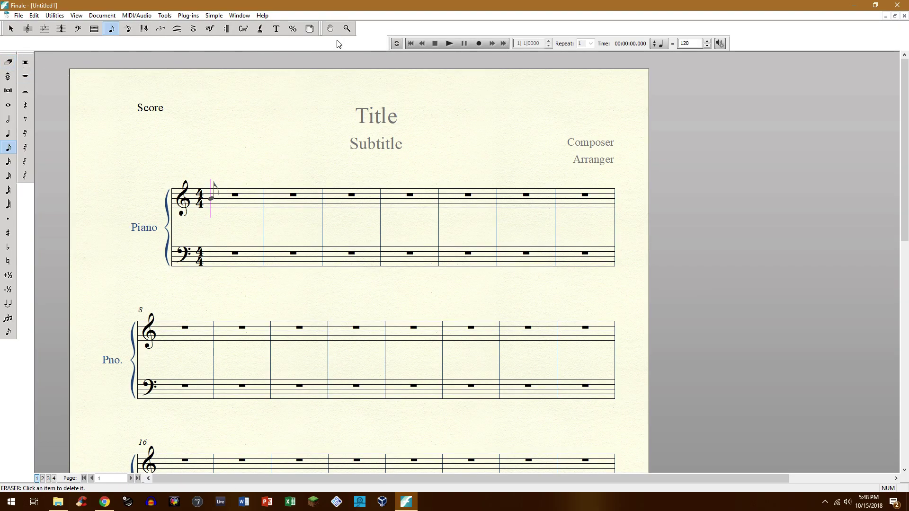
drag(5, 57, 568, 44)
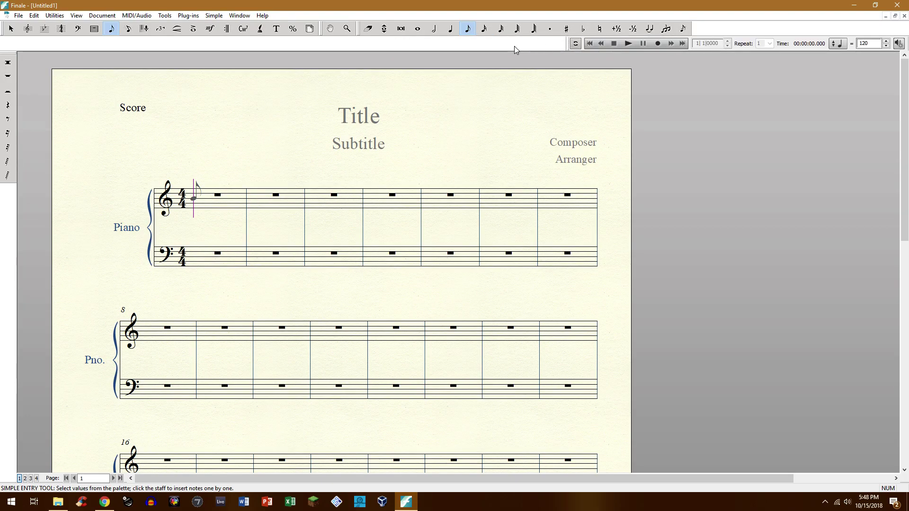
drag(20, 62, 126, 89)
click(258, 77)
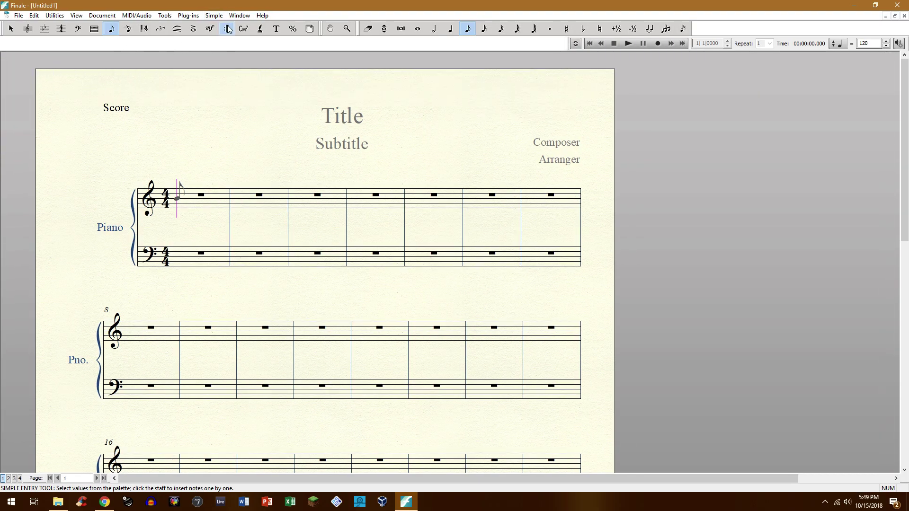
Show the Advanced Tools and Smart Shape palettes, and dock the Smart Shape palette horizontally beside the playback controls.
click(240, 16)
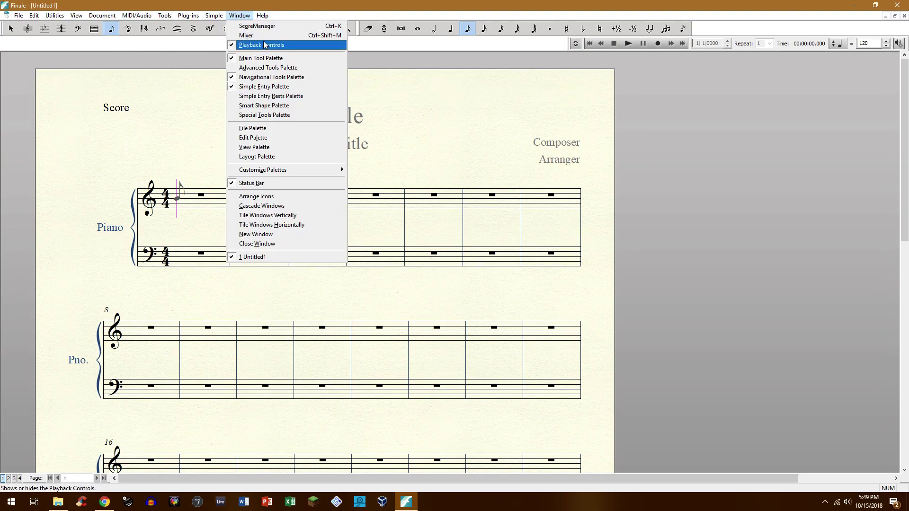
click(264, 68)
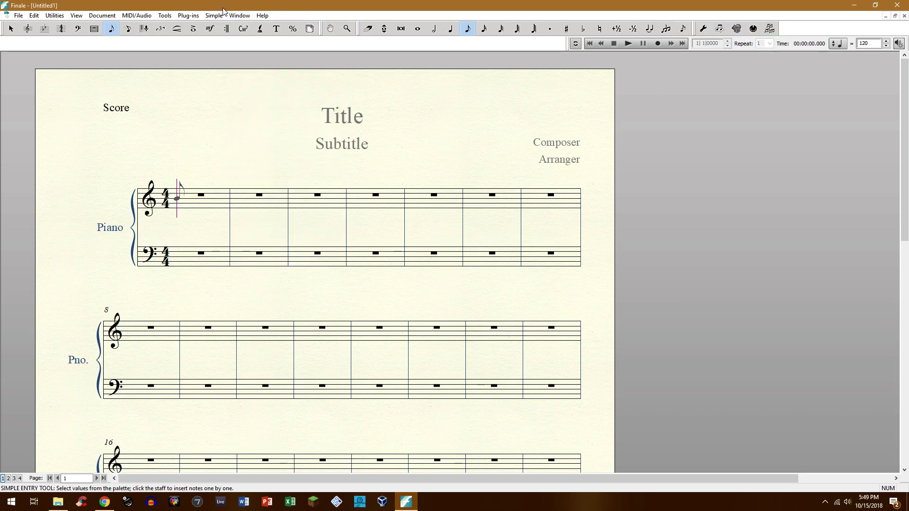
click(248, 16)
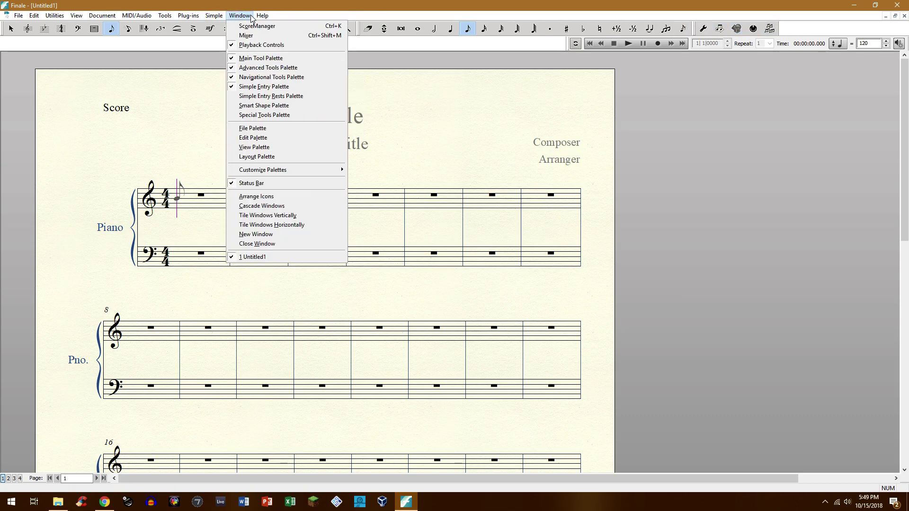
click(270, 105)
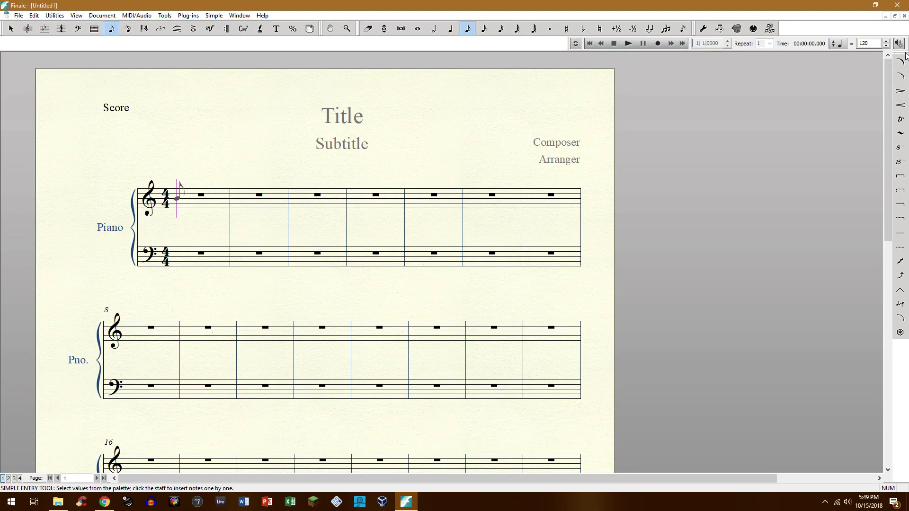
drag(200, 42, 238, 41)
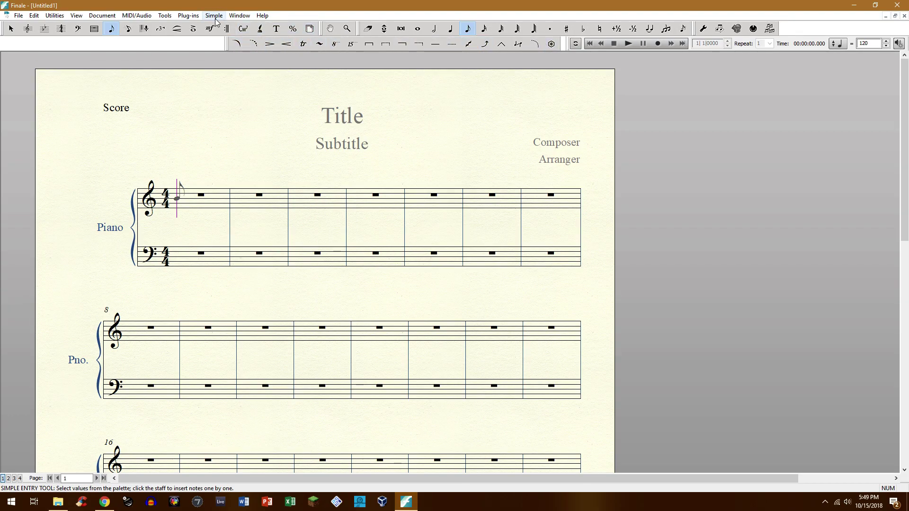
Show the Special Tools palette and dock it as a vertical strip on the clef side of the score.
click(239, 15)
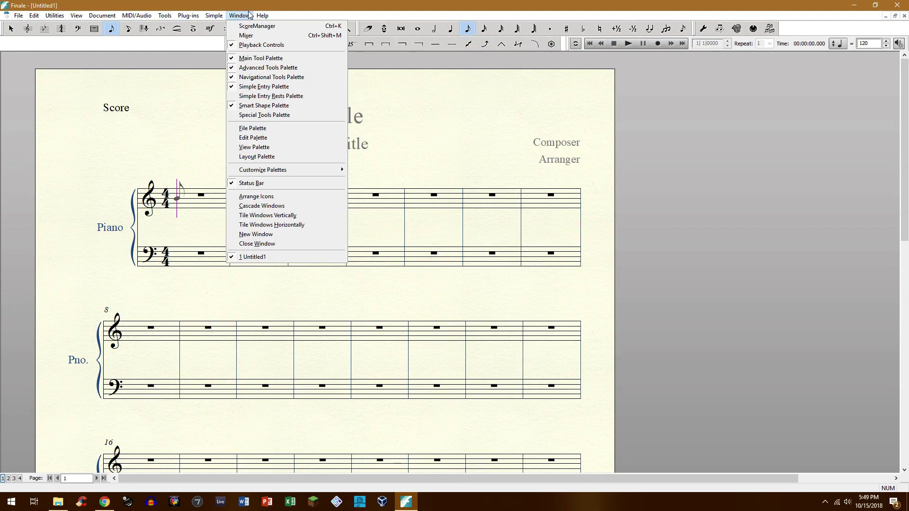
click(292, 119)
drag(907, 56, 11, 76)
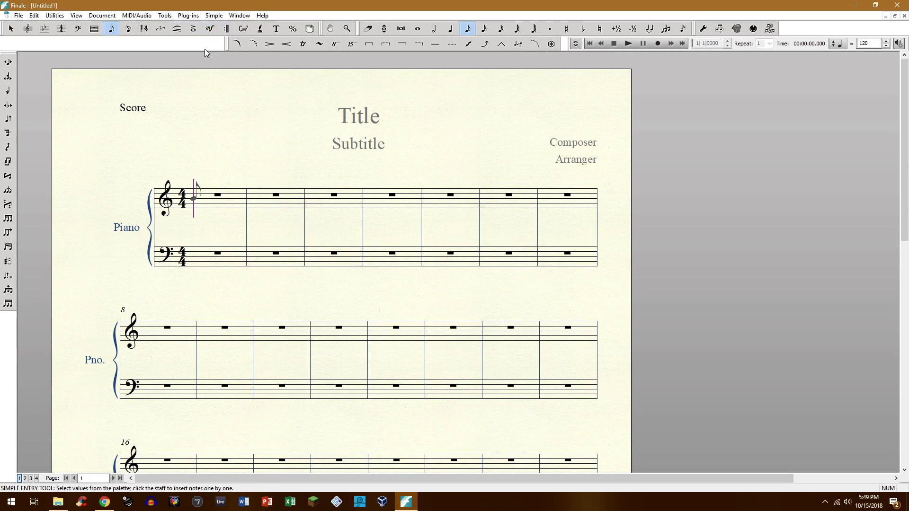
Enter quarter notes in the first three treble-staff measures, with a two-note chord on beat four of measure 1.
click(450, 29)
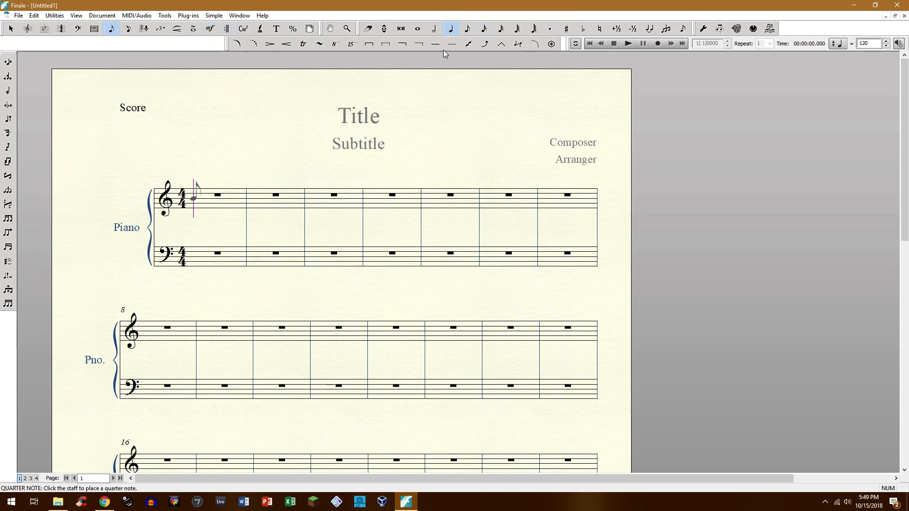
click(198, 198)
click(215, 204)
click(232, 205)
click(248, 203)
click(248, 194)
click(273, 203)
click(290, 203)
click(307, 200)
click(346, 193)
click(383, 196)
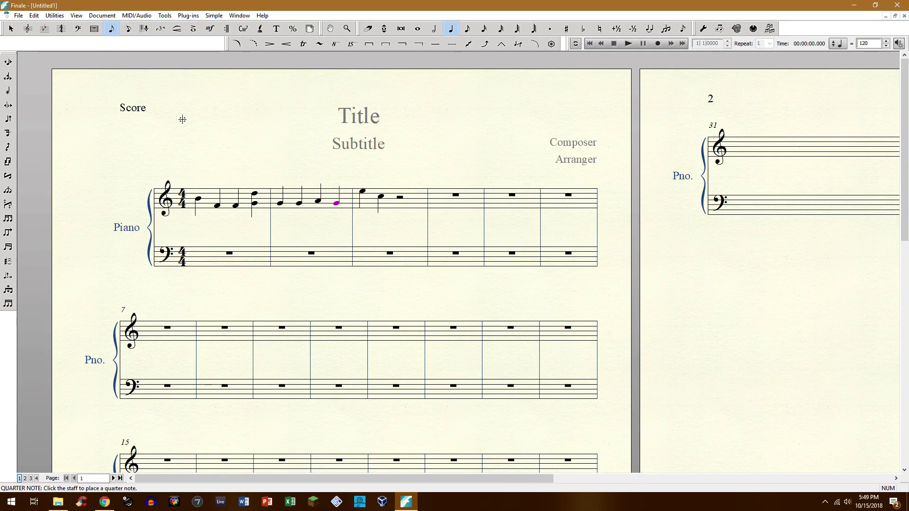
Open the Articulation Selection dialog for the first note with the Articulation Tool, then enlarge and reposition the dialog.
click(11, 29)
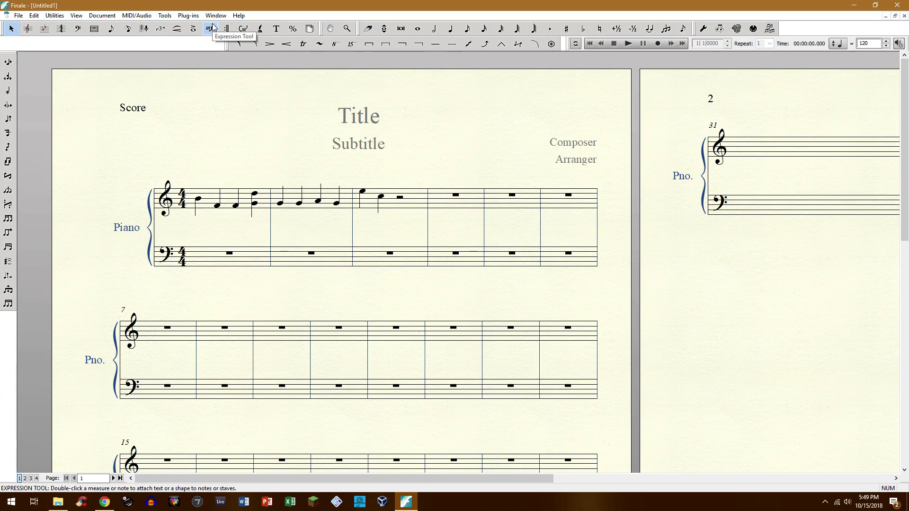
click(193, 28)
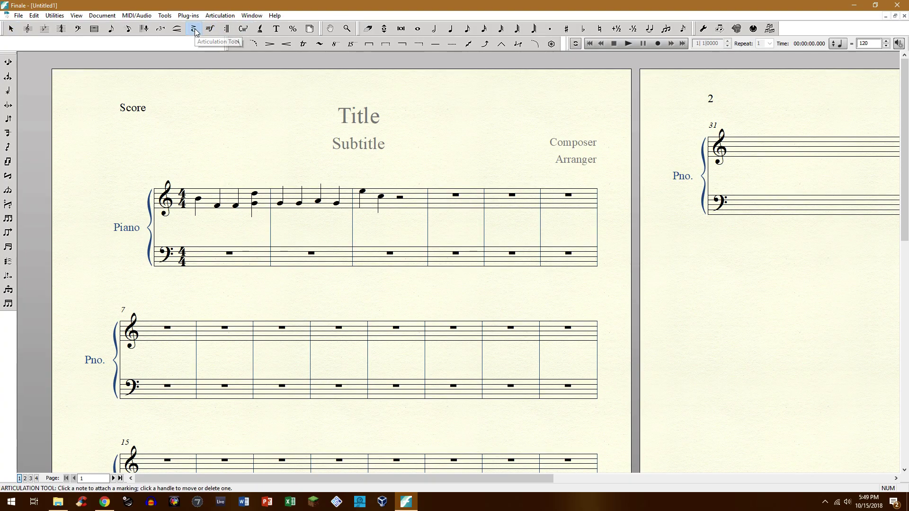
click(198, 179)
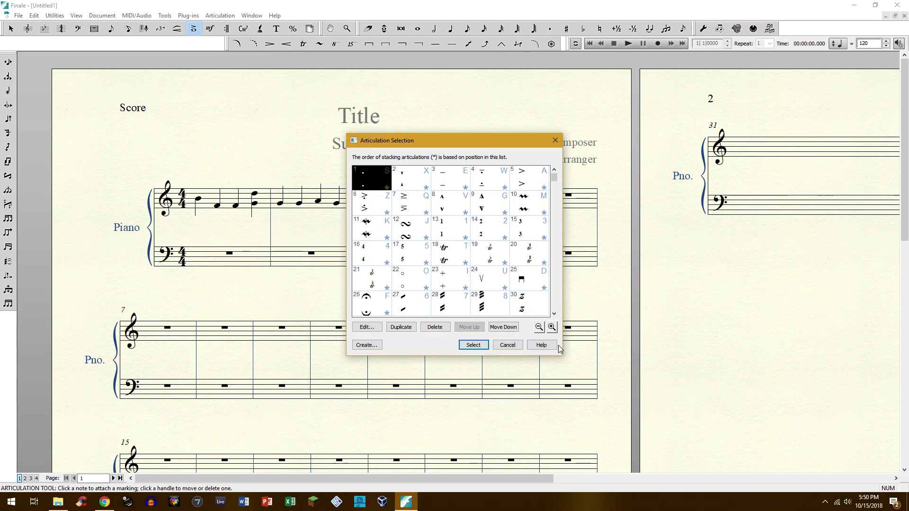
drag(561, 356, 736, 465)
drag(495, 146, 359, 62)
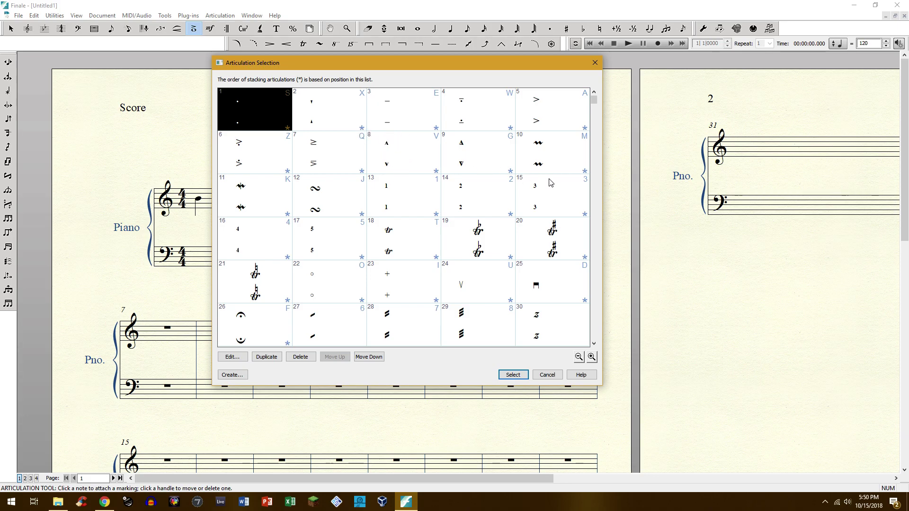
Examine the full list of articulations and their stacking marks, including the trills with accidentals, and close the list.
scroll(523, 199, down, 5)
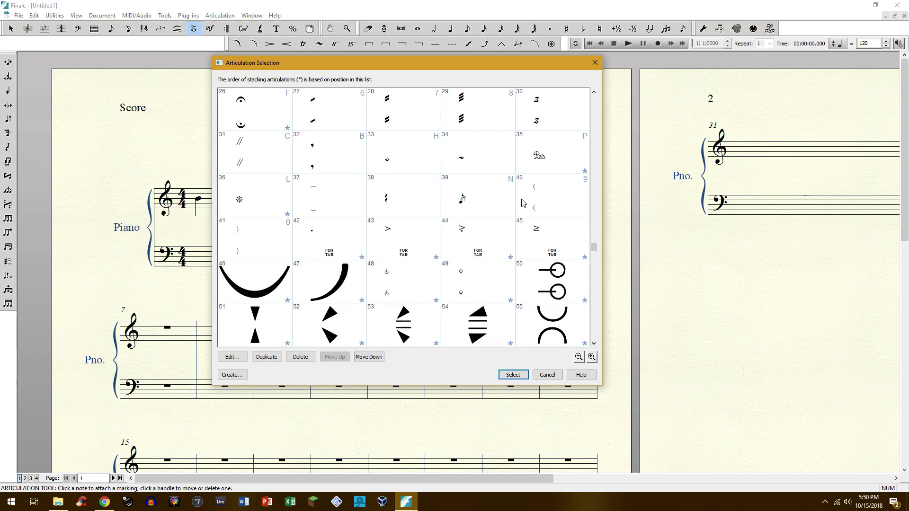
scroll(522, 203, down, 1)
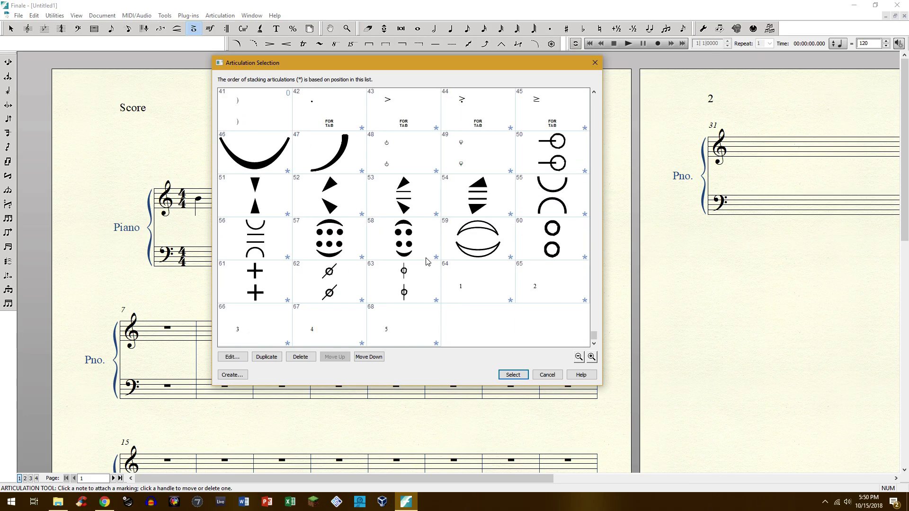
scroll(451, 274, up, 5)
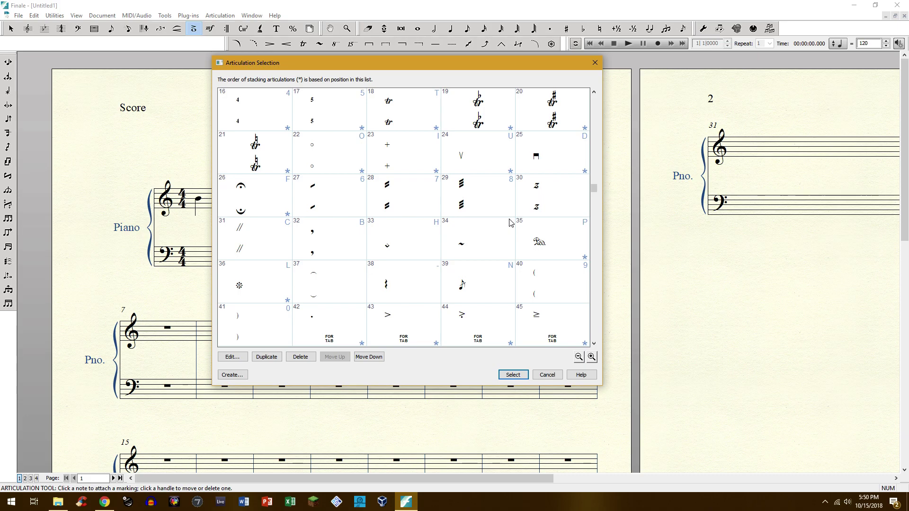
scroll(510, 222, up, 2)
scroll(461, 213, up, 1)
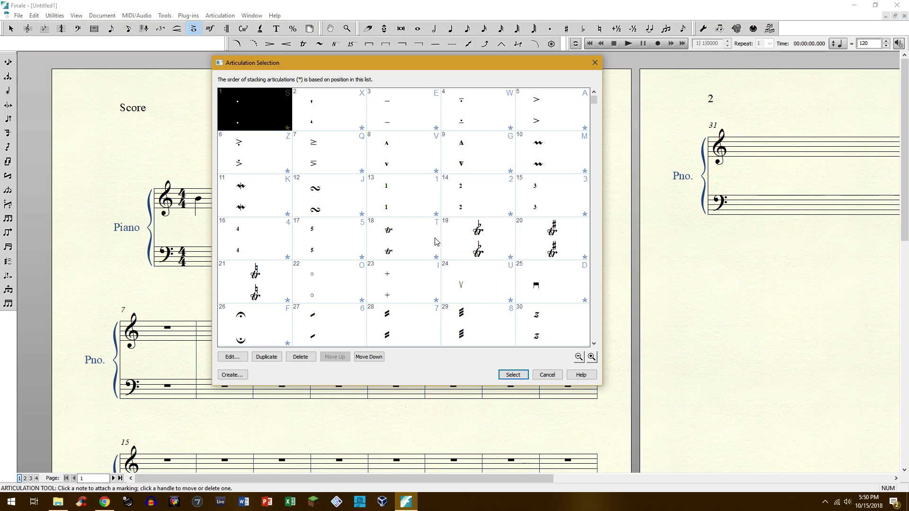
click(479, 238)
click(577, 245)
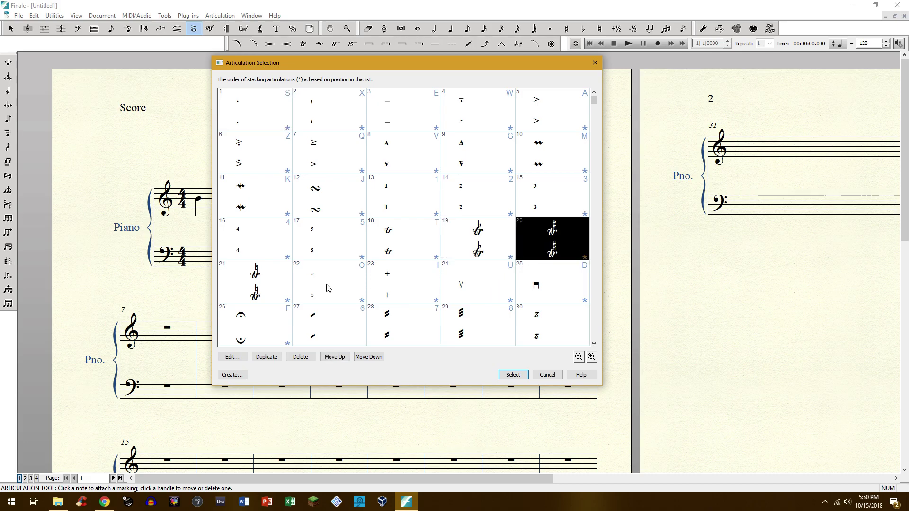
click(271, 276)
click(478, 246)
click(569, 235)
click(268, 106)
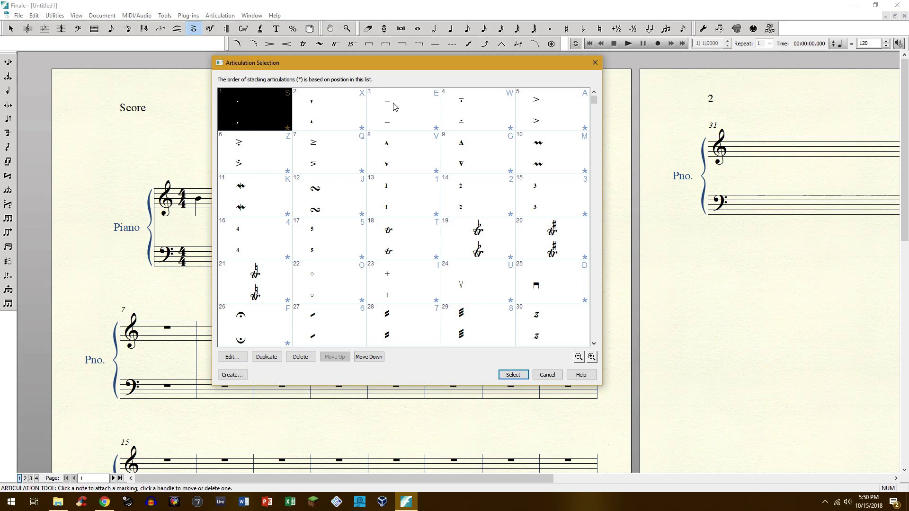
scroll(462, 186, down, 2)
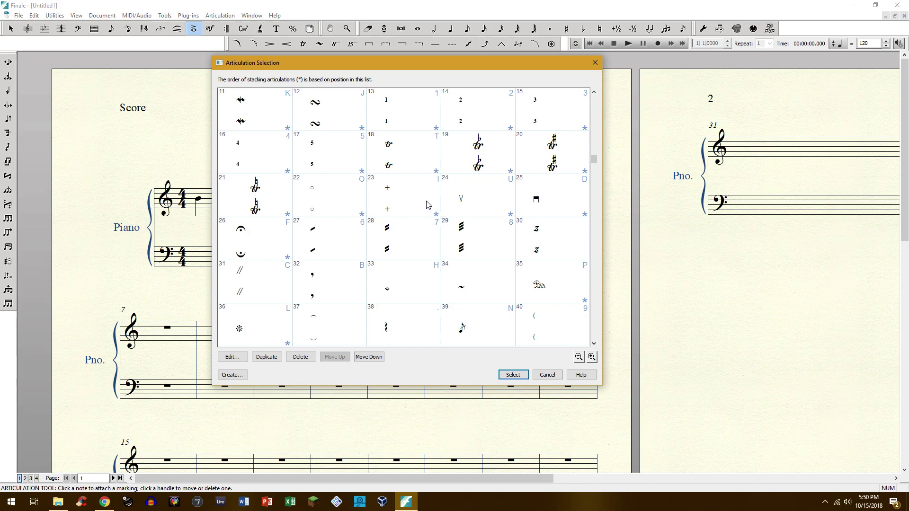
scroll(395, 229, up, 2)
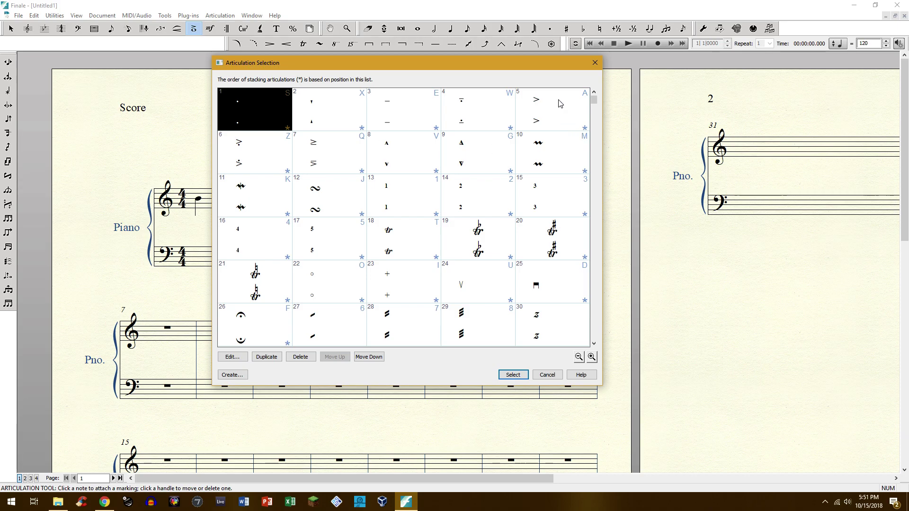
click(594, 62)
Attach a staccato and an accent to the first note, and a wedge and a tenuto to the second note.
click(197, 182)
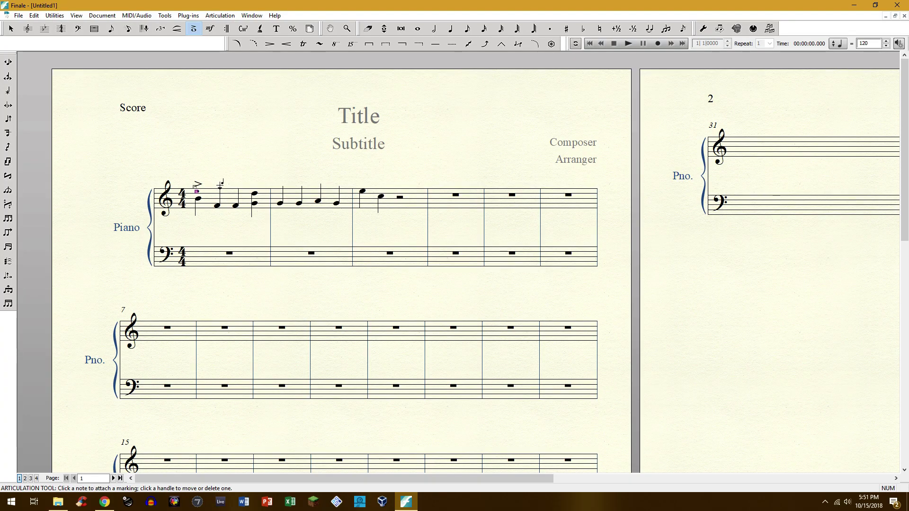
click(11, 29)
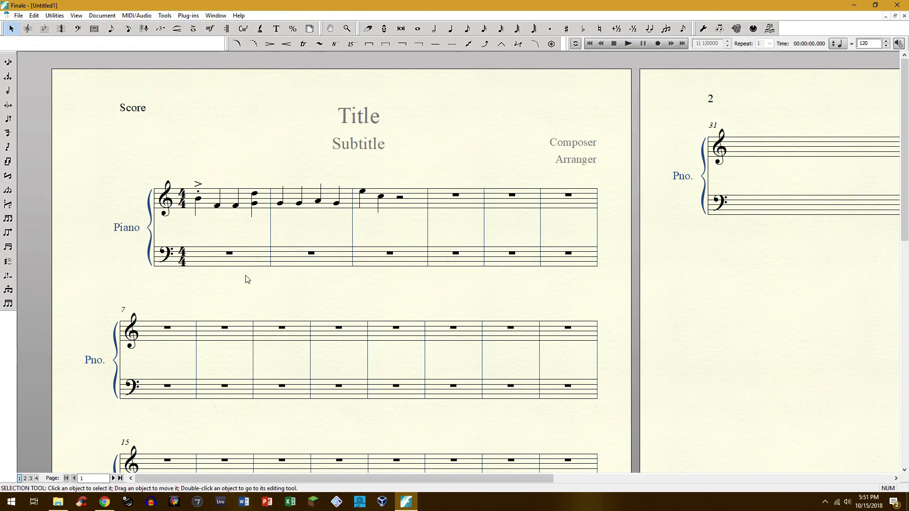
click(193, 29)
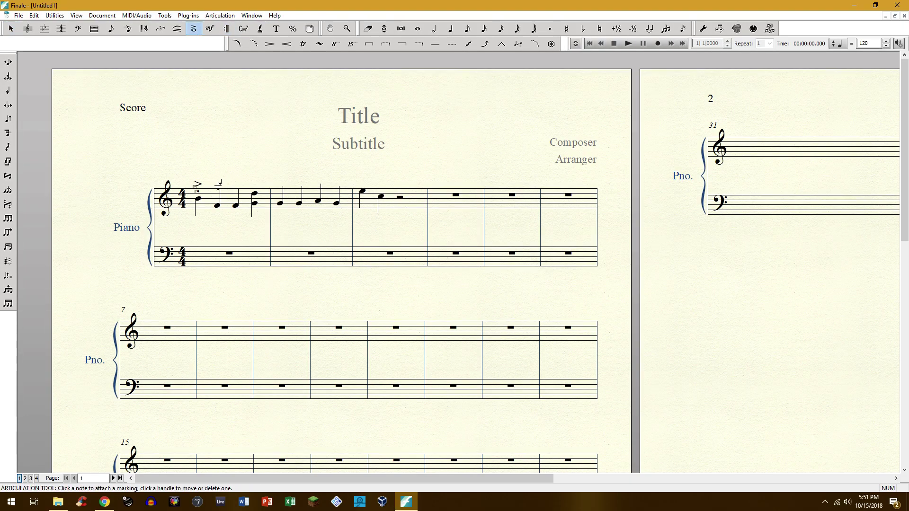
click(218, 187)
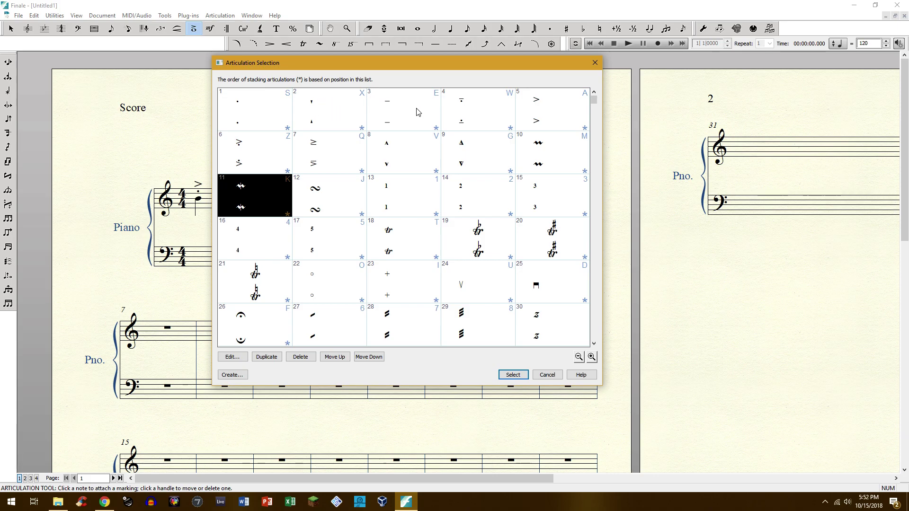
click(592, 63)
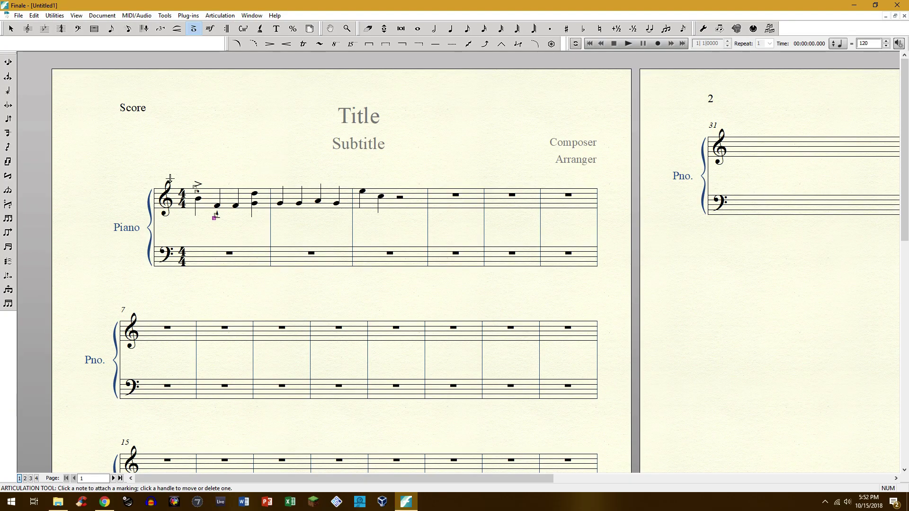
Raise the first note's accent and stack more articulations on that note, including a wedge, another staccato and a second accent.
drag(198, 183, 199, 178)
click(197, 198)
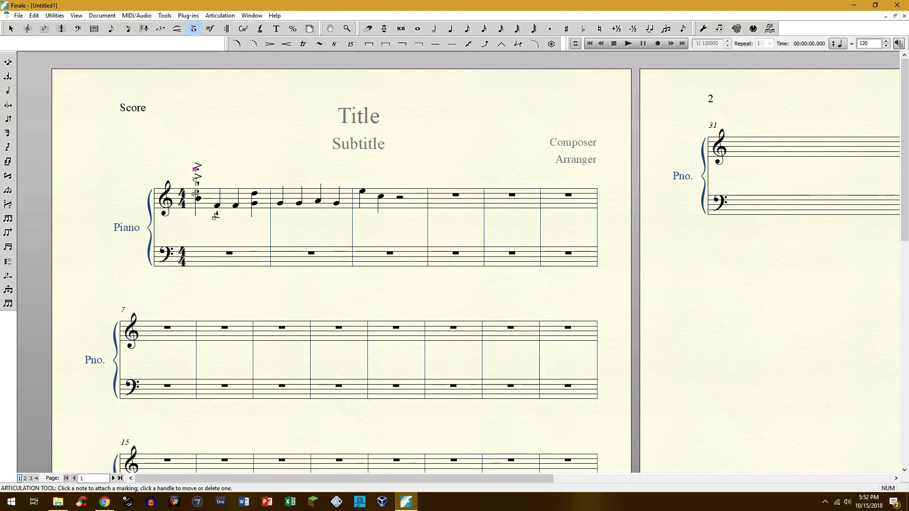
click(199, 195)
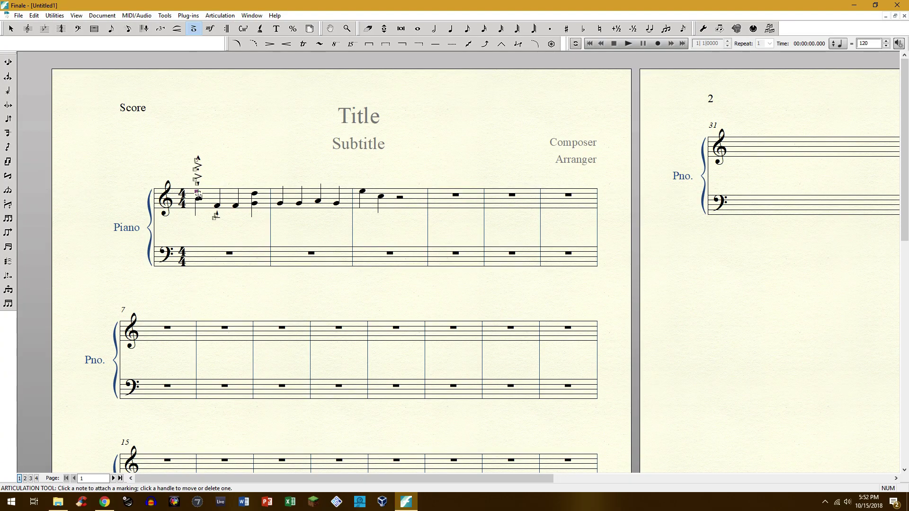
Play back the opening of the score with its articulations and pause the playback.
click(11, 29)
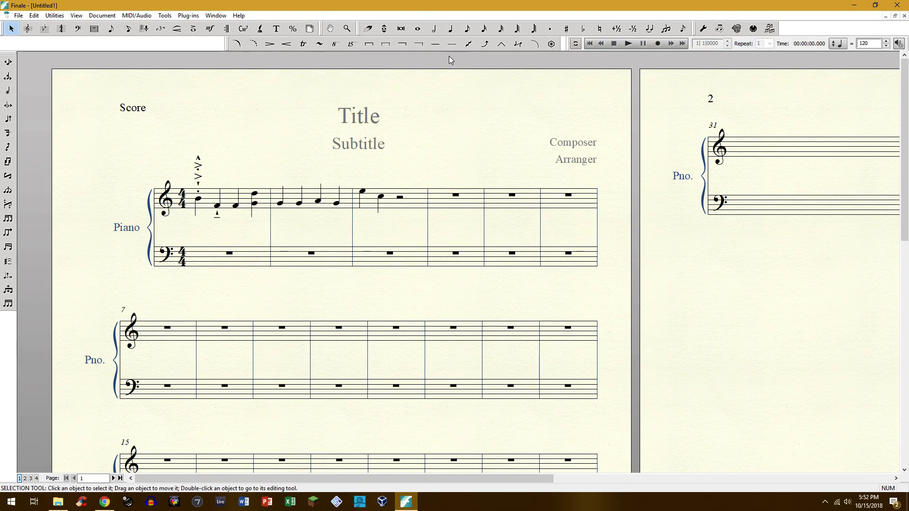
click(632, 45)
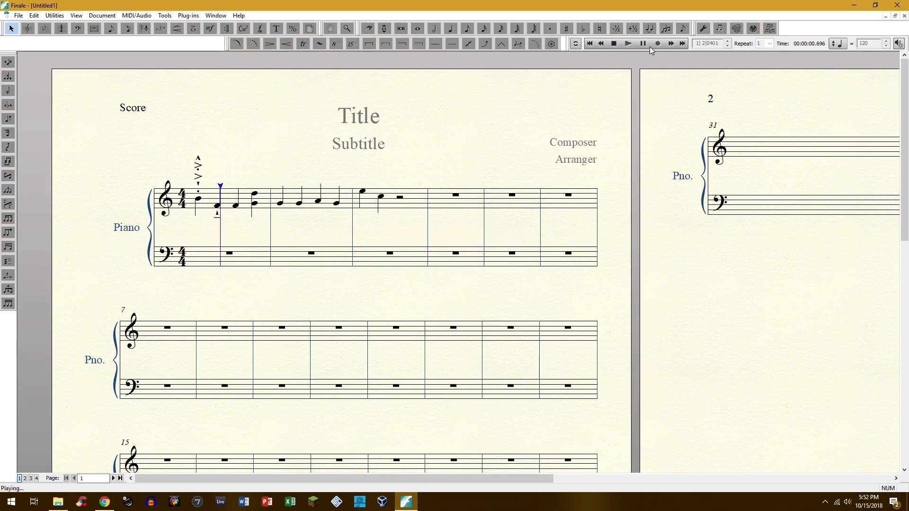
click(642, 44)
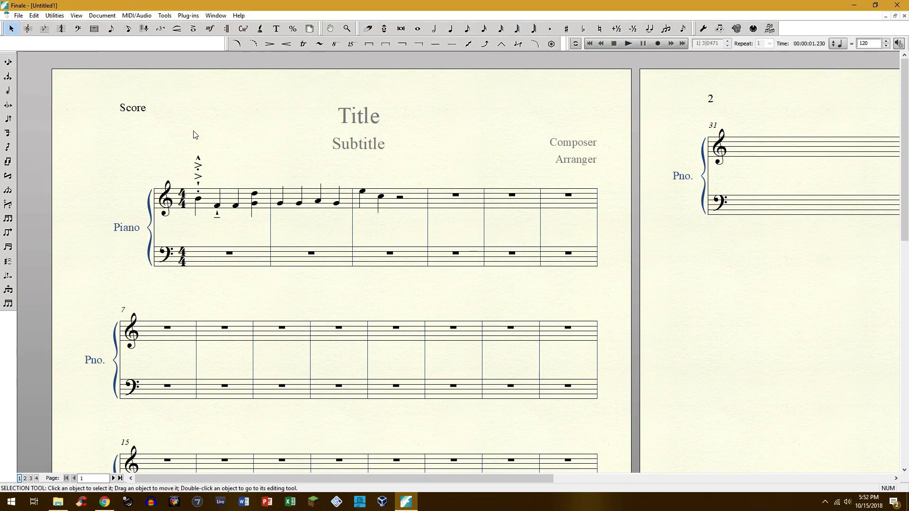
Delete all the articulations attached to the notes of the first measure.
click(194, 29)
drag(181, 144, 260, 251)
key(Delete)
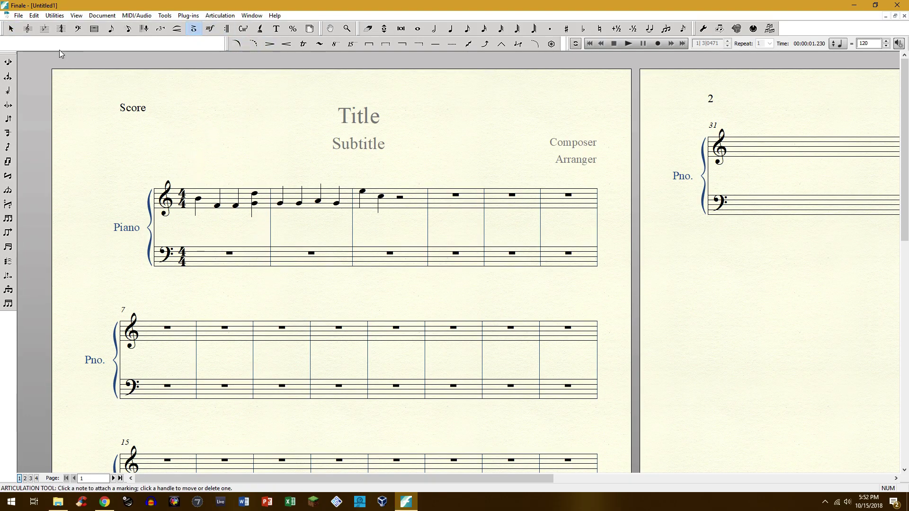
click(11, 29)
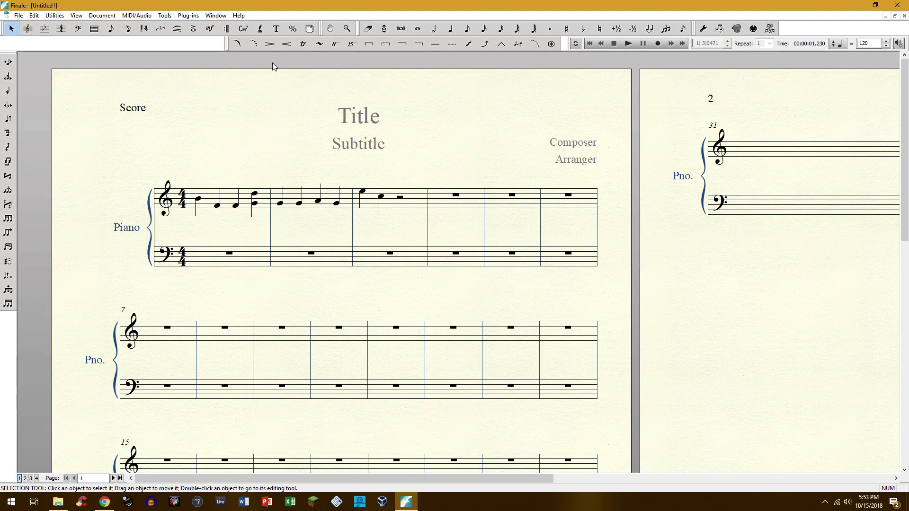
Open the Expression Selection dialog for the first note of the treble staff, then enlarge and reposition the dialog.
click(210, 28)
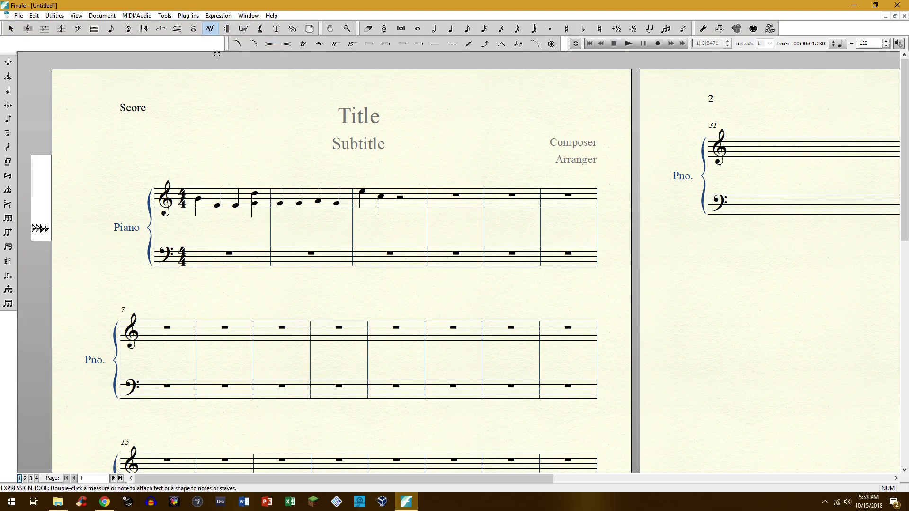
double_click(200, 185)
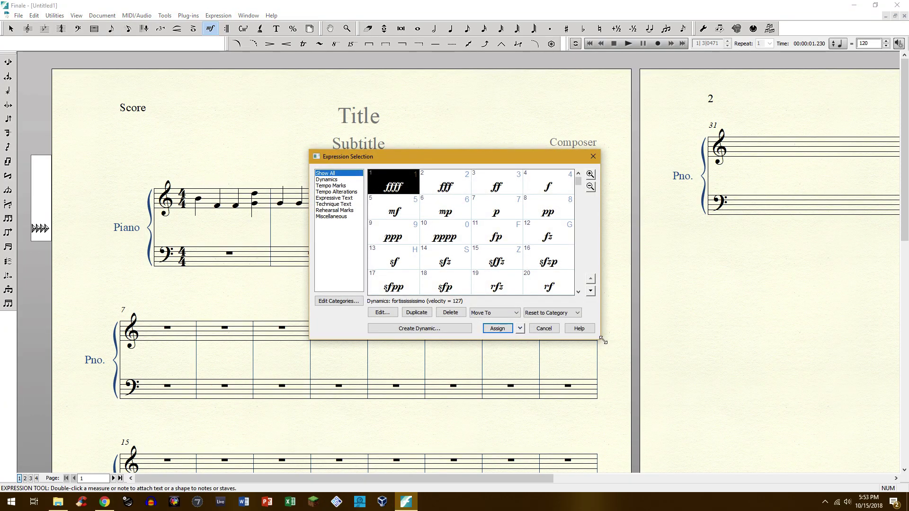
drag(601, 341, 742, 454)
drag(511, 159, 397, 82)
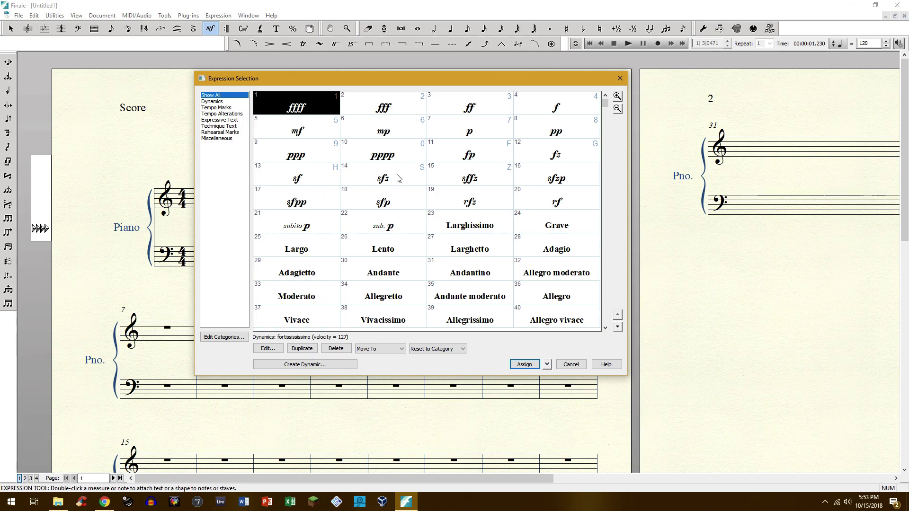
Check the descriptions of the dynamics sfzp, sfpp, sfp and rfz in the expression list.
click(560, 181)
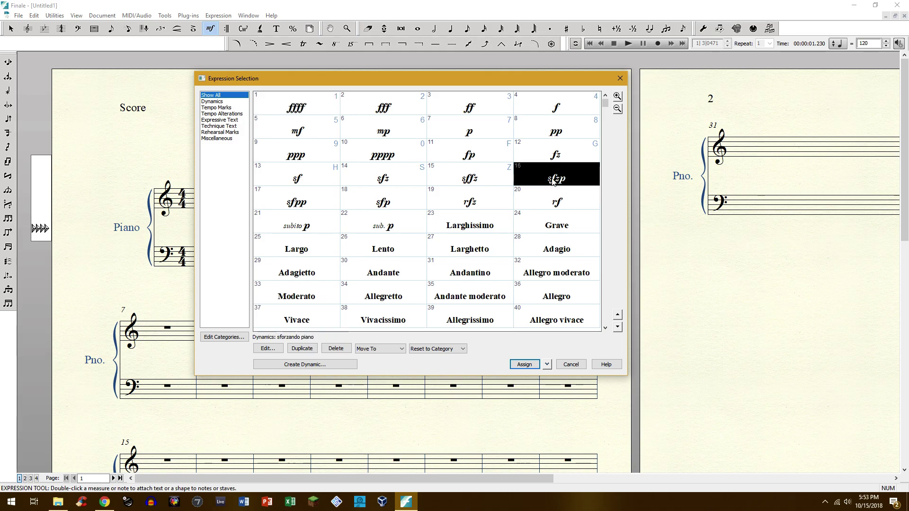
click(308, 195)
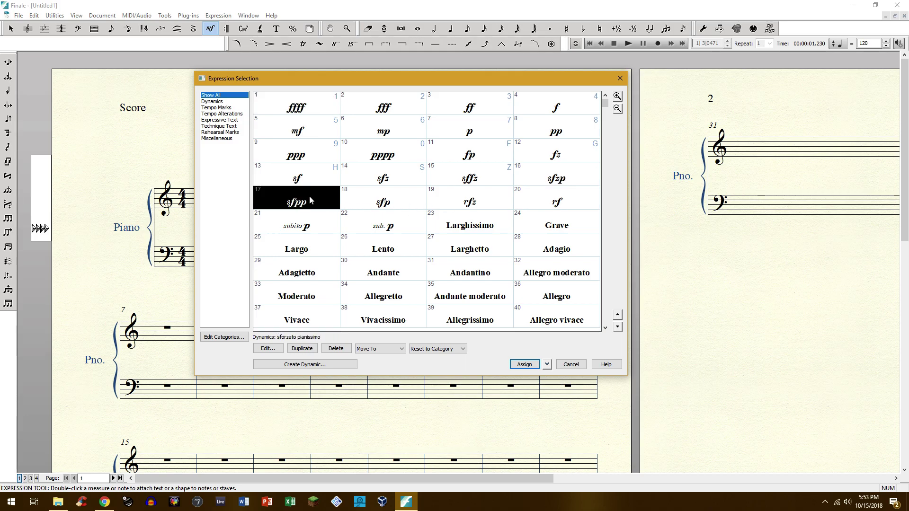
click(407, 203)
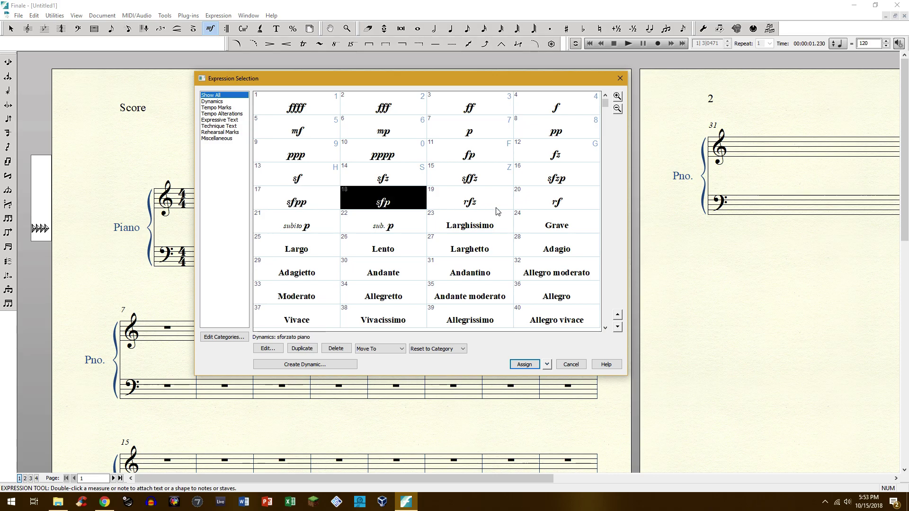
click(479, 209)
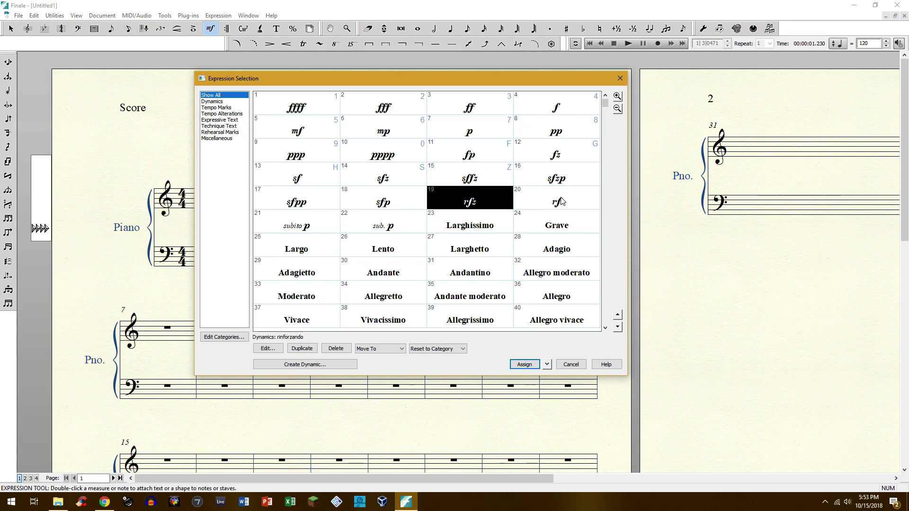
Look through the full expression list, from the dynamics down to the shape expressions and back to the tempo marks.
scroll(473, 220, down, 3)
scroll(473, 224, down, 7)
scroll(397, 216, down, 8)
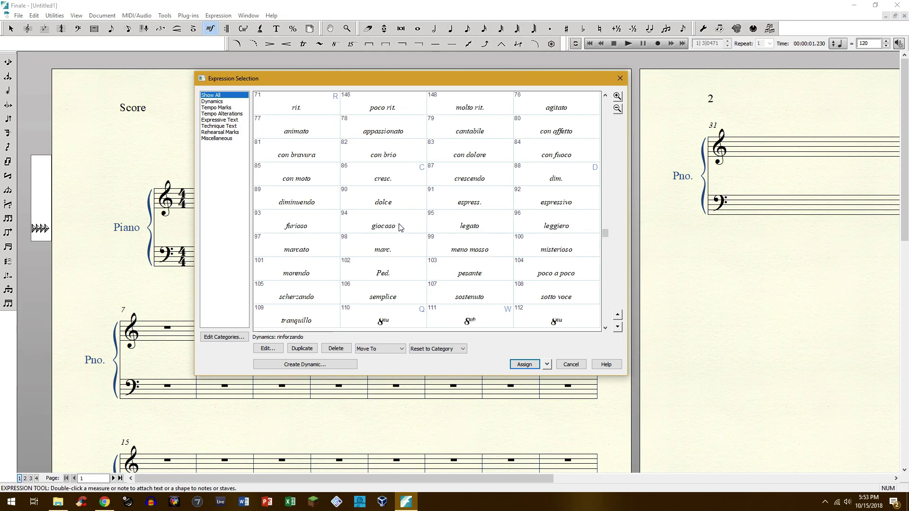
scroll(406, 225, down, 7)
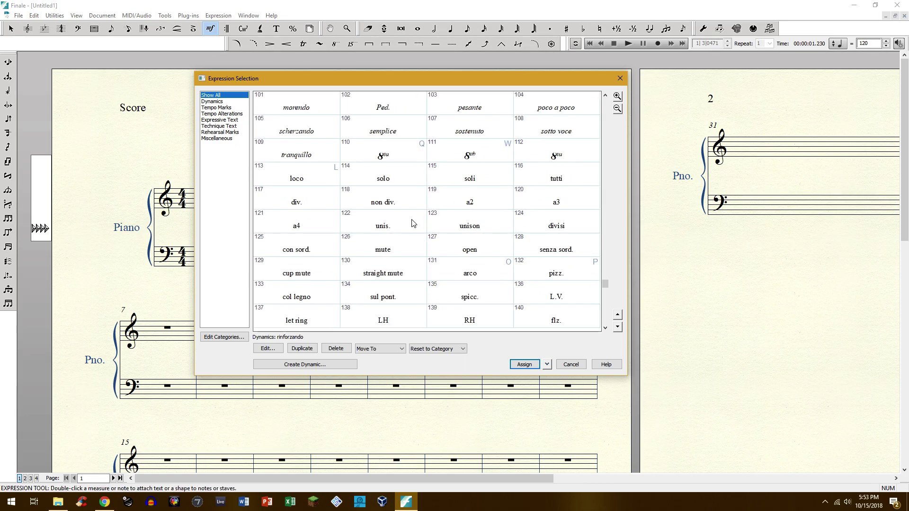
scroll(412, 223, down, 3)
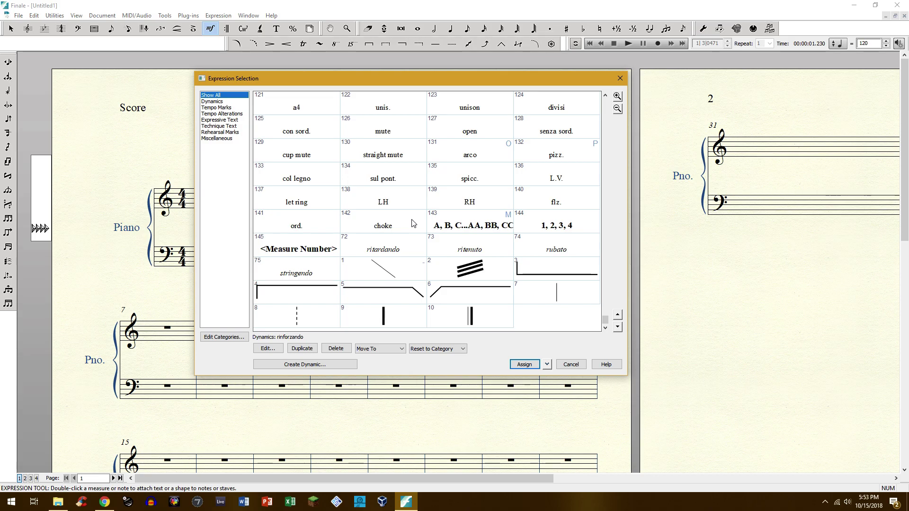
scroll(413, 223, up, 15)
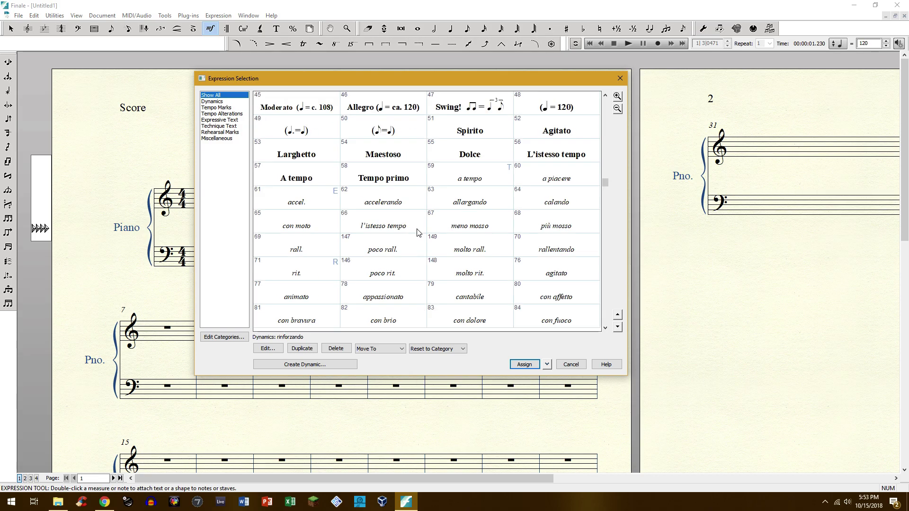
scroll(417, 231, up, 6)
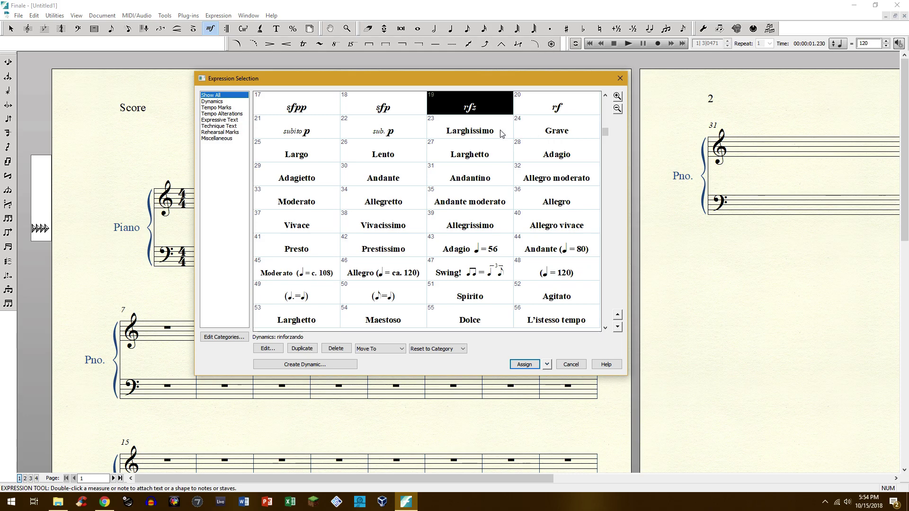
Check the playback tempos of the tempo marks from Larghissimo through Largo, Lento, Adagio, Andante and Allegro moderato to Prestissimo.
click(462, 130)
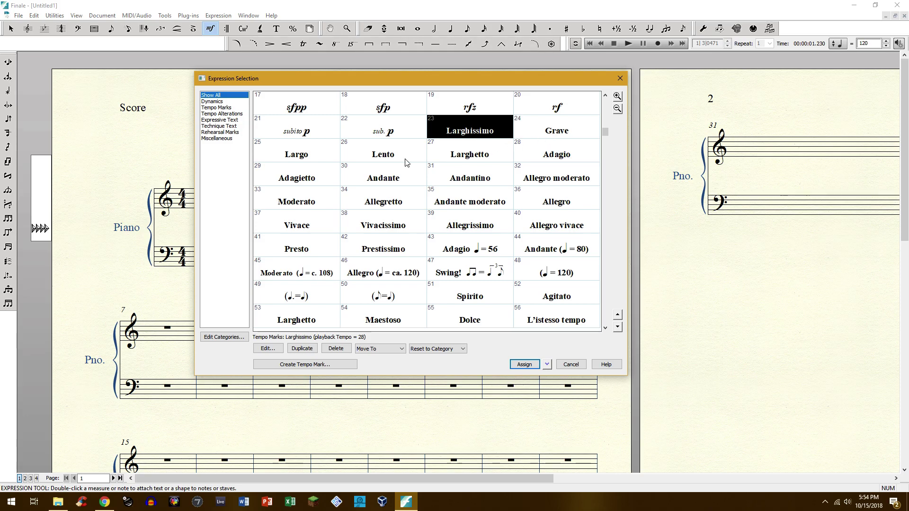
click(319, 156)
click(364, 150)
click(472, 155)
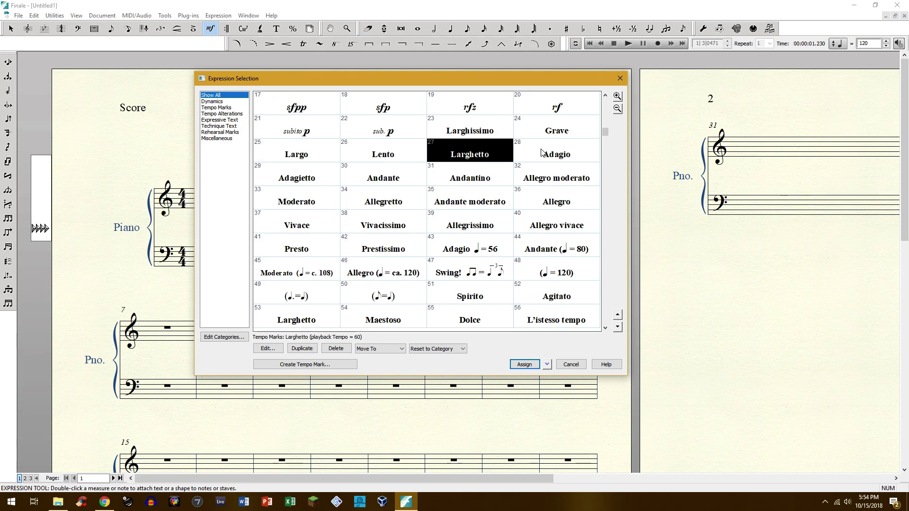
click(532, 155)
click(321, 180)
click(382, 177)
click(468, 176)
click(556, 178)
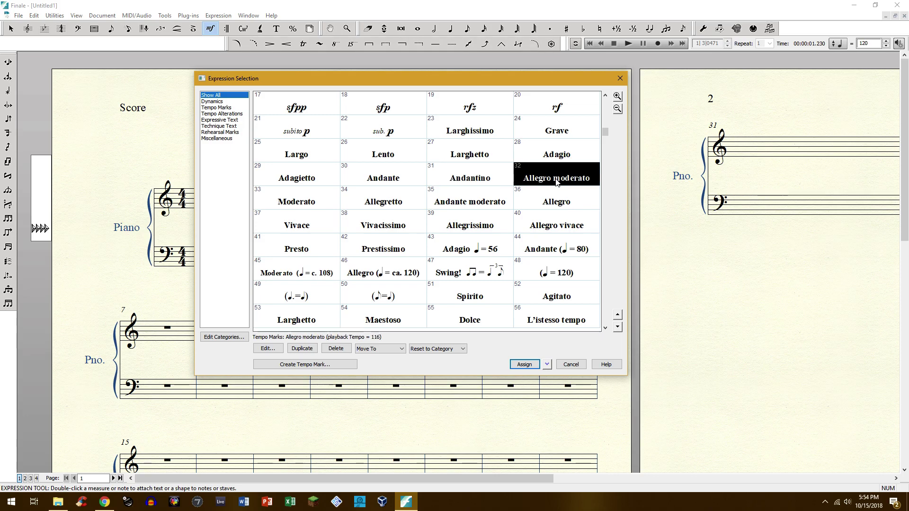
click(383, 250)
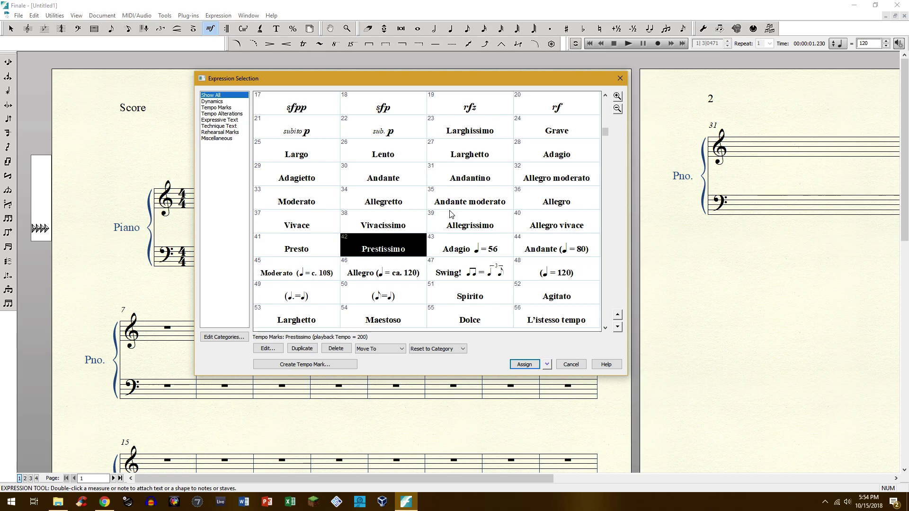
Check the metric modulation mark (number 49) and look through the tempo alterations, expressive text and technique text.
scroll(487, 189, down, 1)
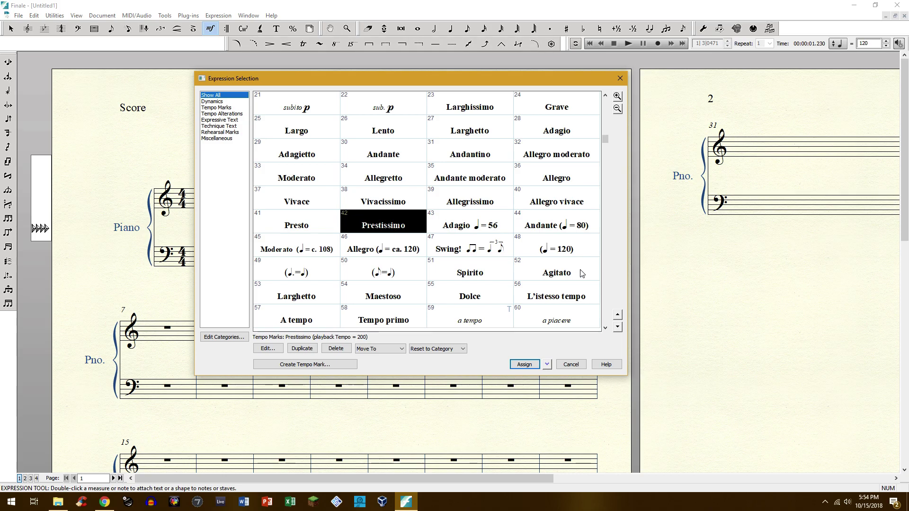
scroll(317, 294, down, 2)
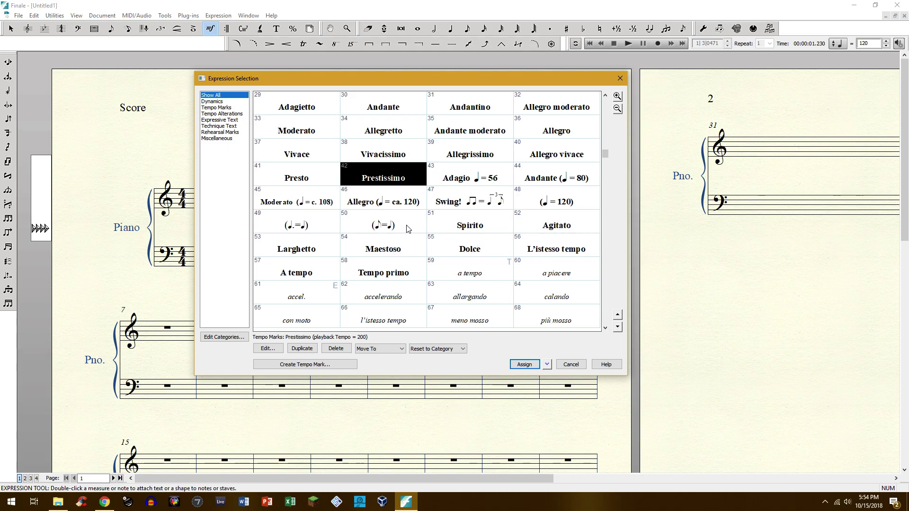
click(316, 228)
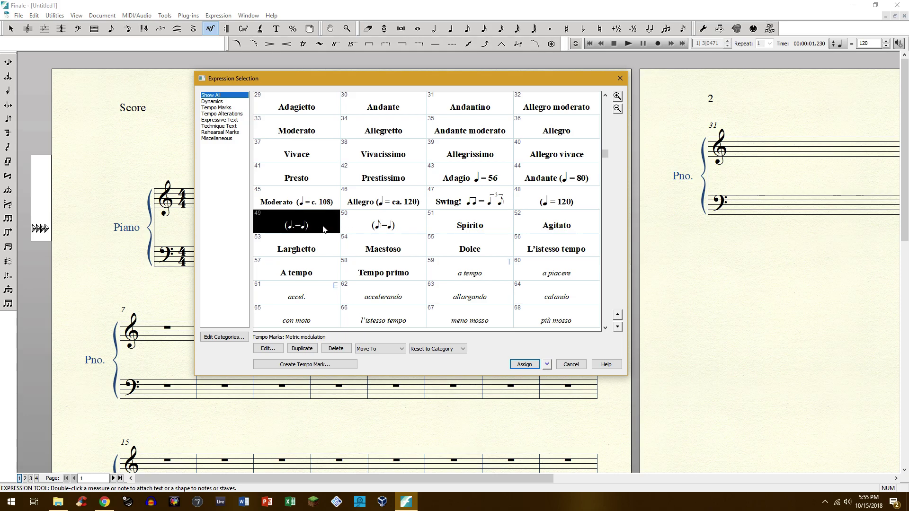
scroll(326, 231, down, 6)
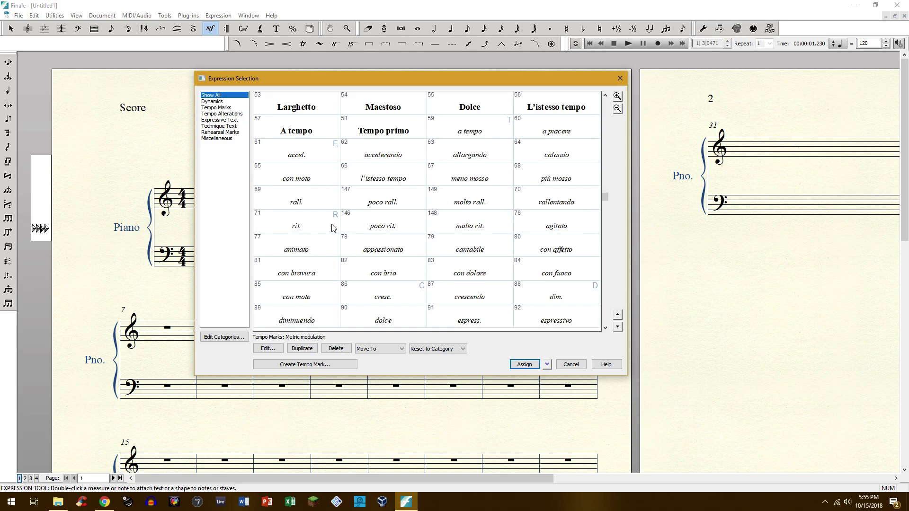
scroll(333, 227, down, 2)
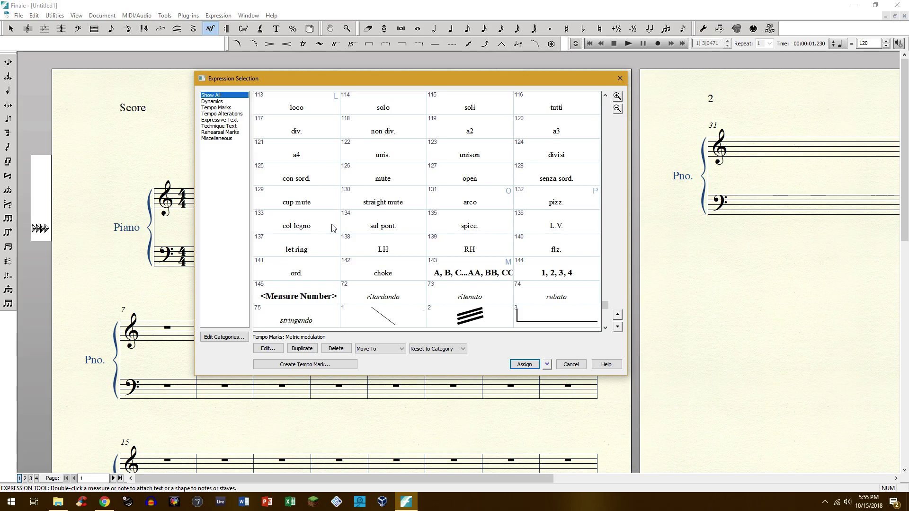
scroll(333, 228, up, 1)
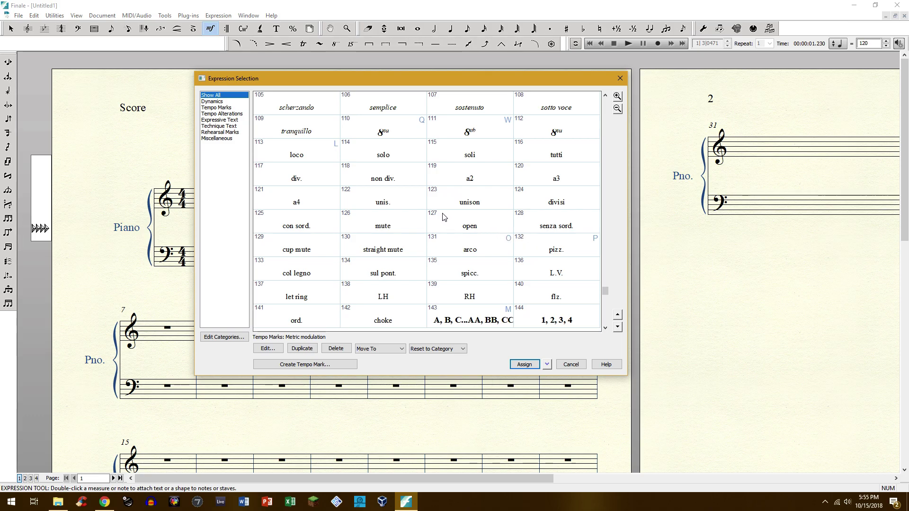
scroll(445, 216, up, 3)
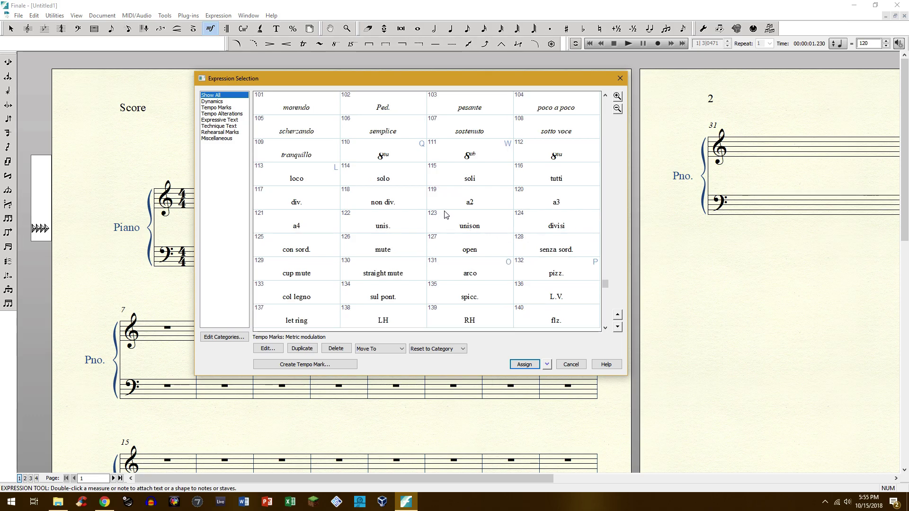
scroll(444, 214, up, 2)
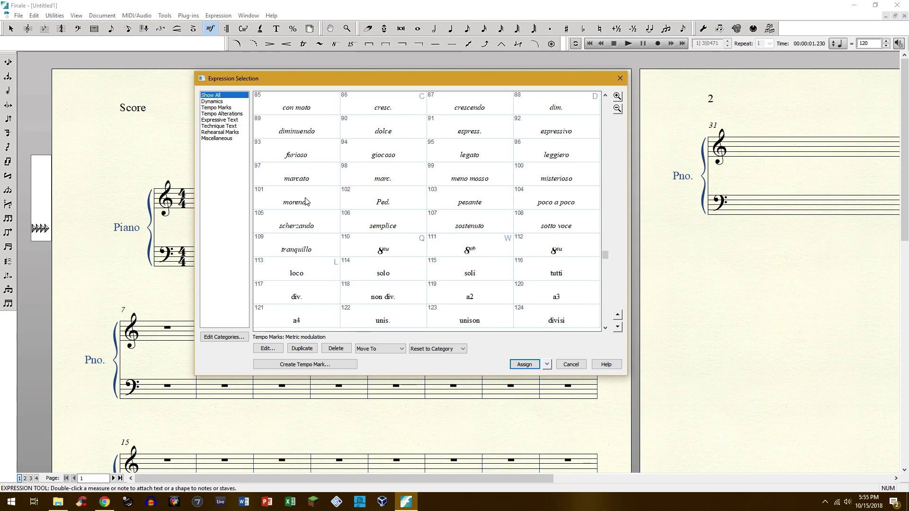
Read the meanings of the expressive texts giocoso, morendo, scherzando and diminuendo.
click(396, 155)
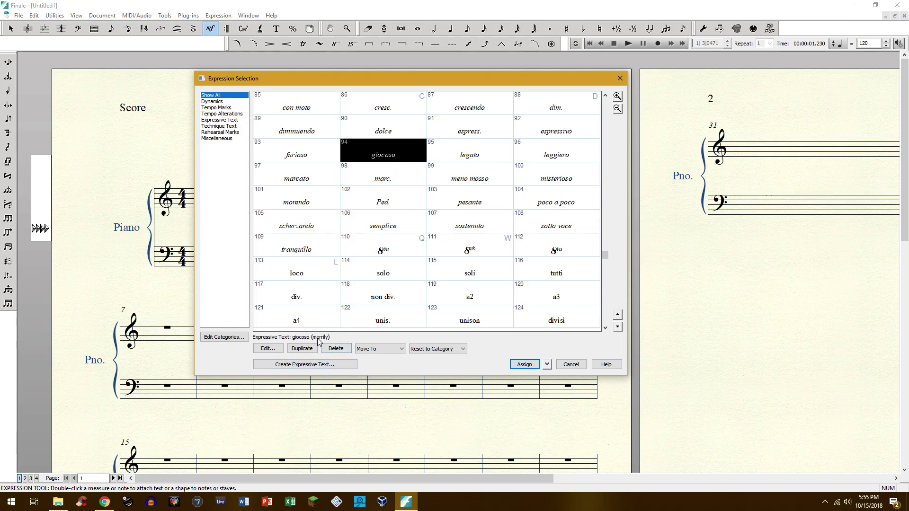
click(311, 201)
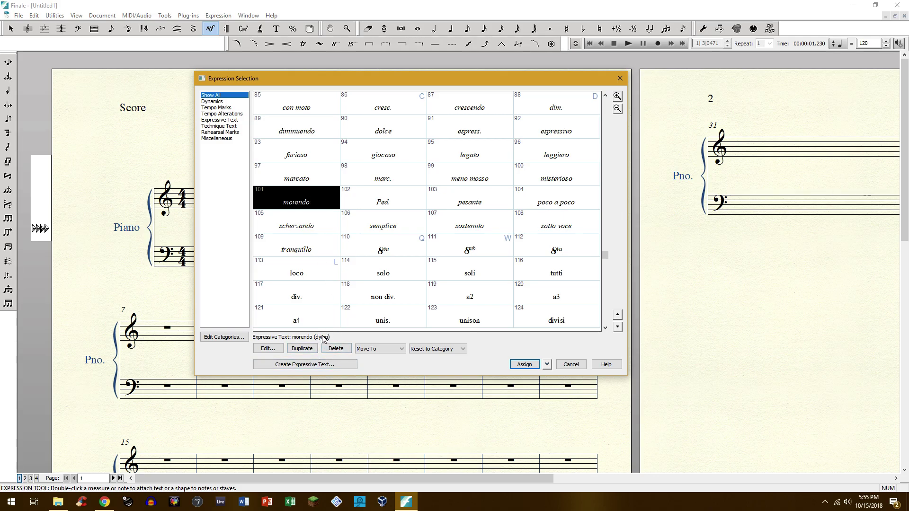
click(290, 222)
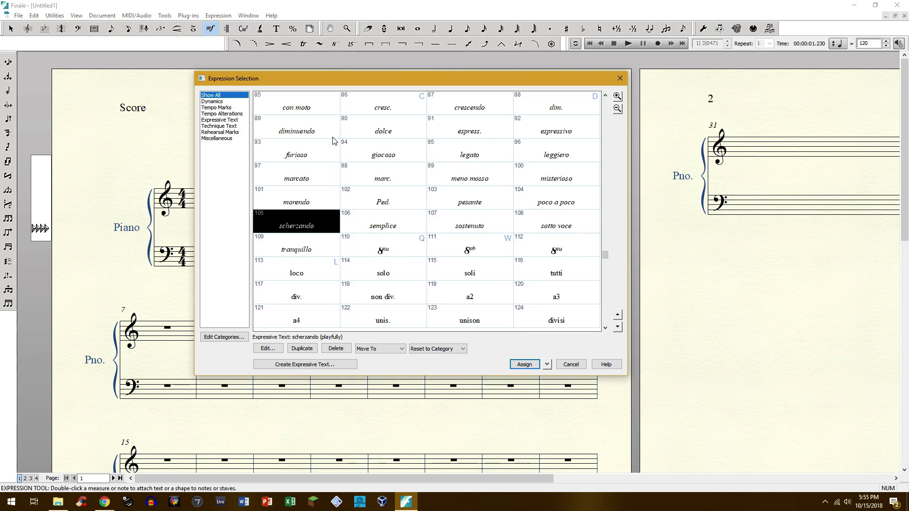
click(301, 135)
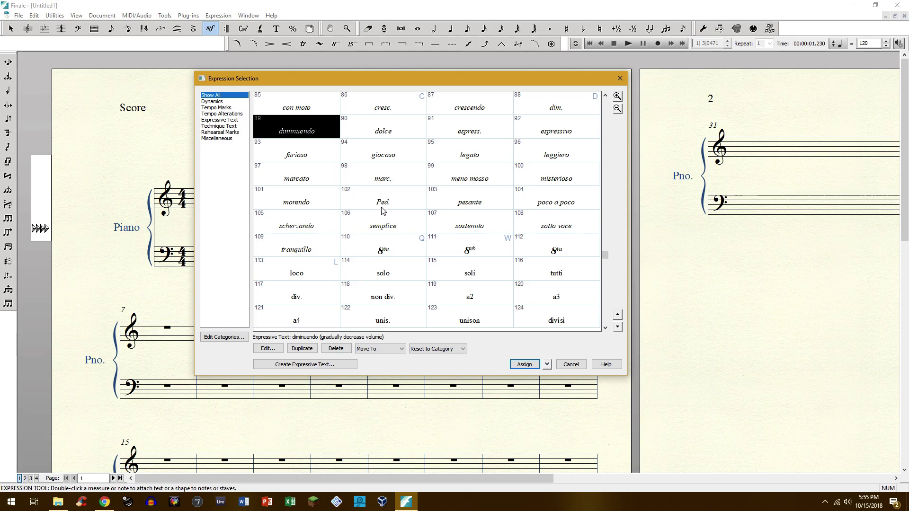
Read the meanings of further expressive texts, including con dolore, appassionato, animato, cresc., dolce, legato and meno mosso.
scroll(384, 210, down, 1)
scroll(431, 242, down, 1)
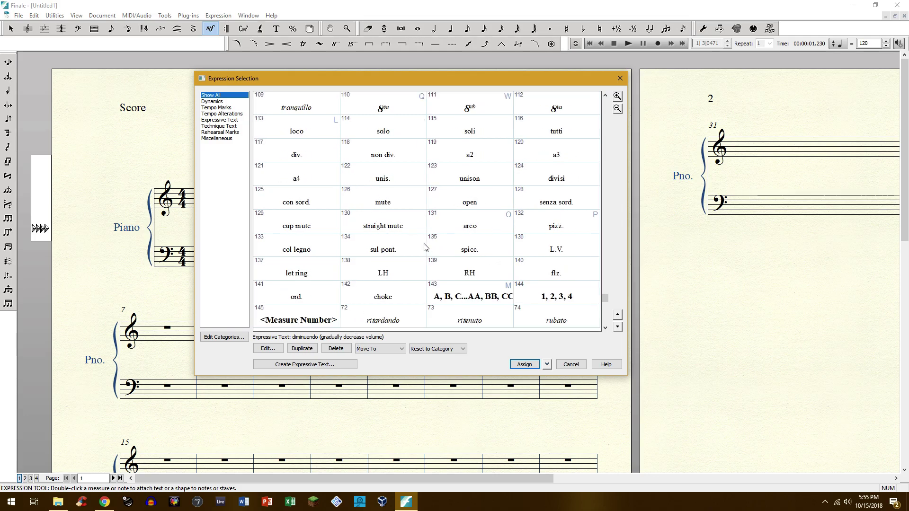
scroll(433, 243, up, 4)
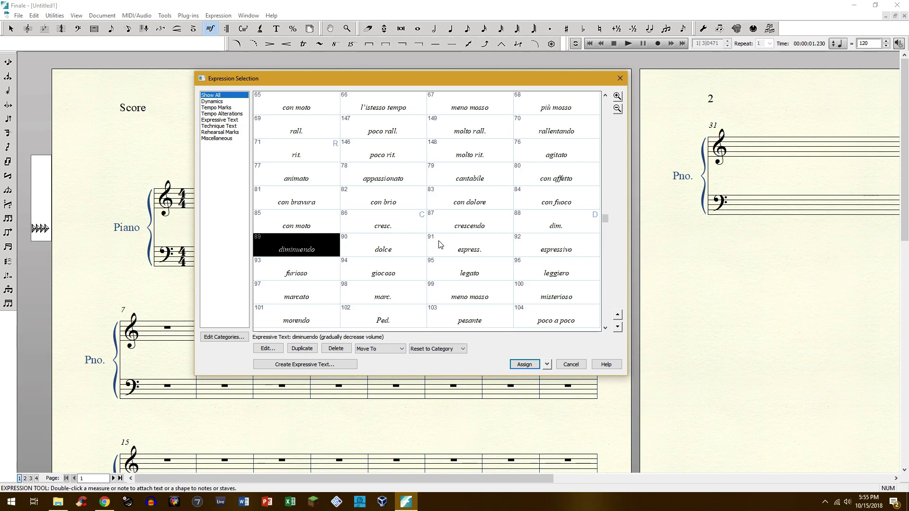
click(487, 204)
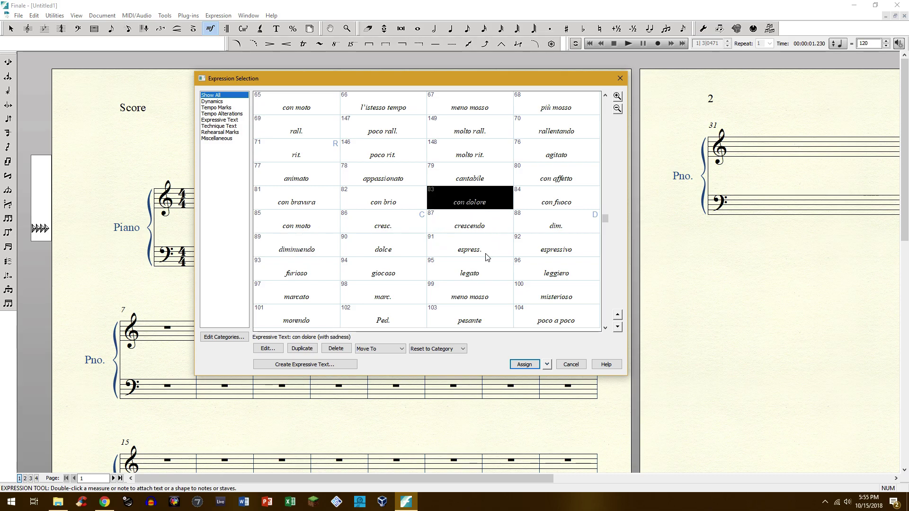
click(383, 183)
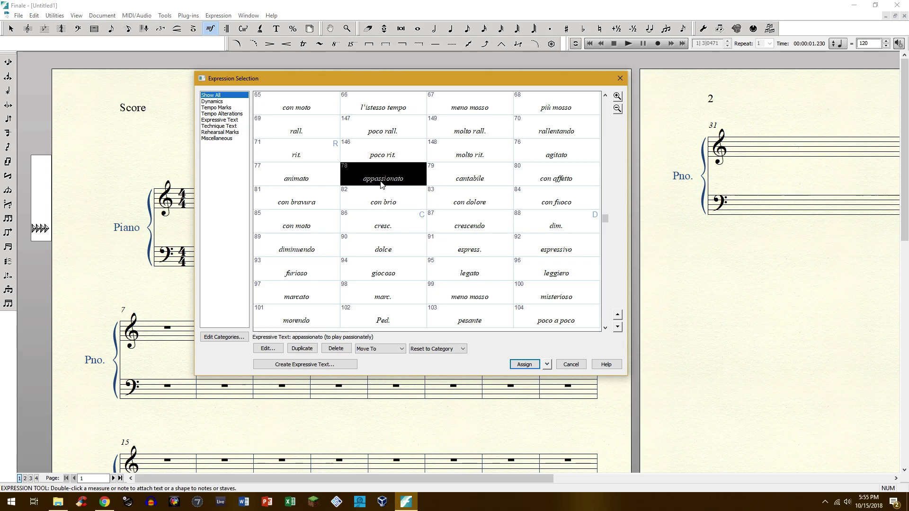
click(295, 178)
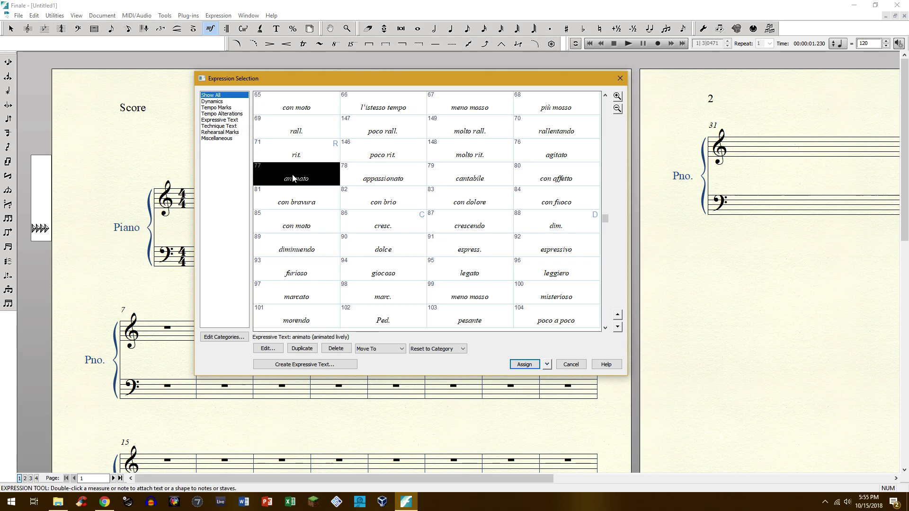
click(391, 232)
click(397, 242)
click(474, 280)
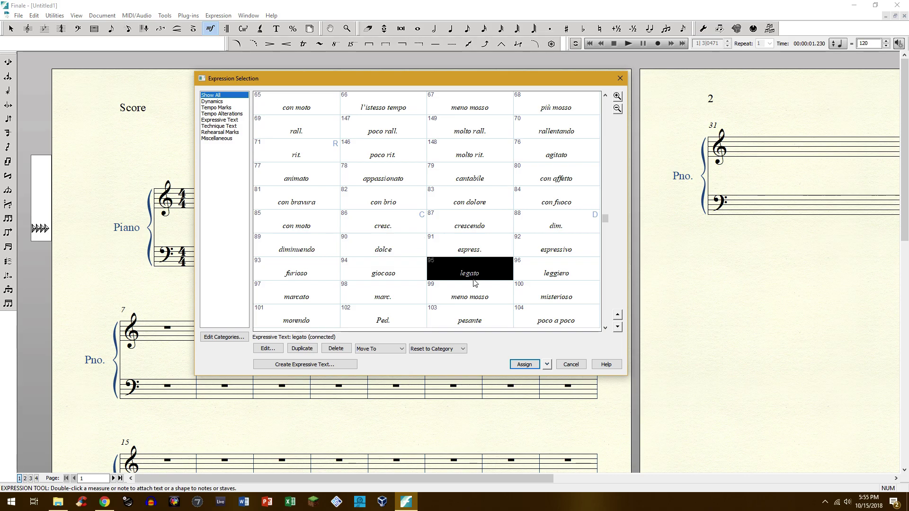
click(488, 303)
scroll(523, 246, down, 1)
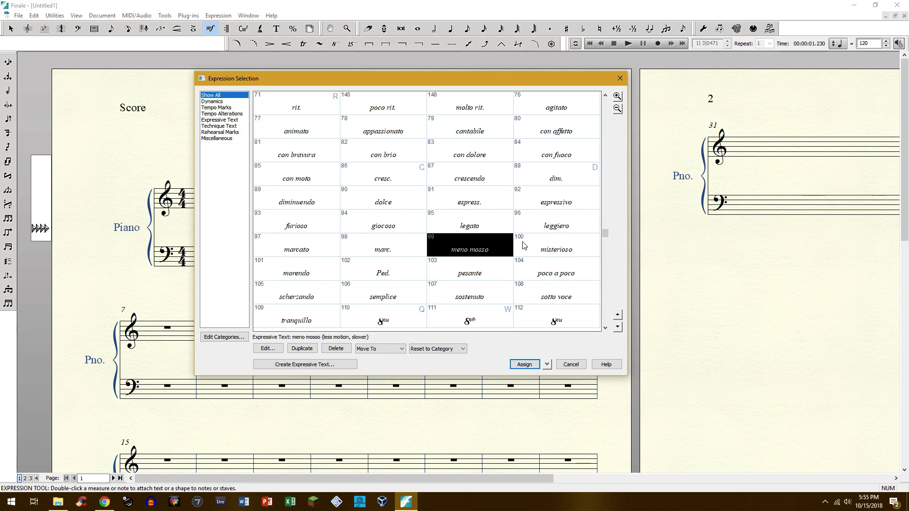
Read the meanings of misterioso and poco a poco and of the technique texts flz. and sul pont.
click(559, 250)
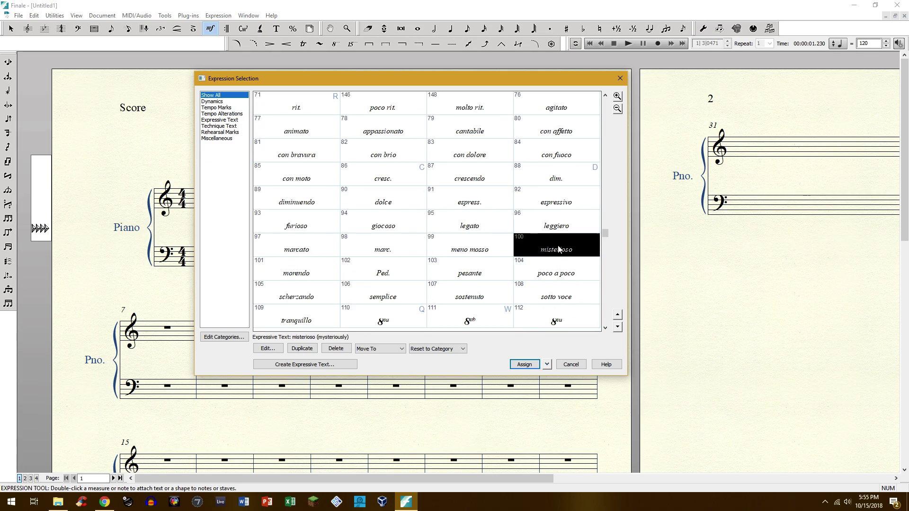
click(550, 278)
scroll(474, 264, down, 1)
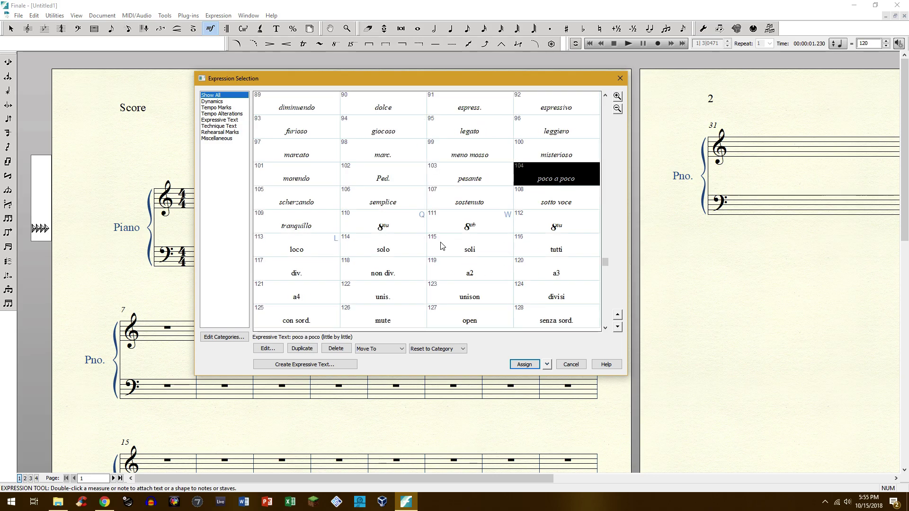
scroll(442, 245, down, 2)
click(563, 274)
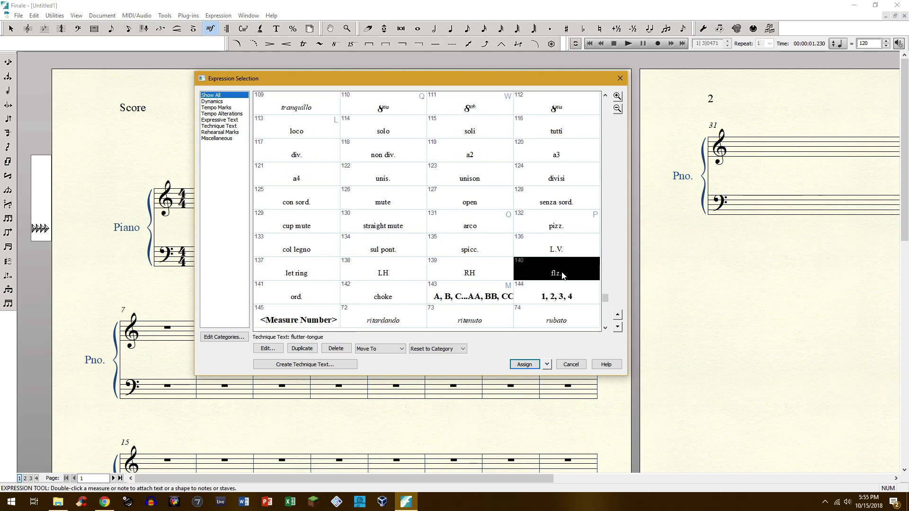
click(396, 247)
scroll(406, 228, down, 1)
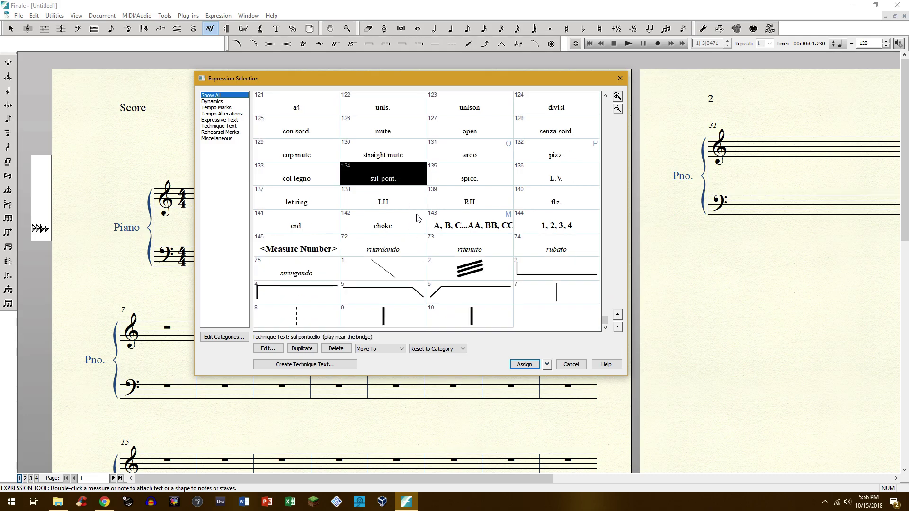
Check the descriptions of the rehearsal numbers, rehearsal letters and measure-number rehearsal marks and of the tempo alteration stringendo.
click(560, 225)
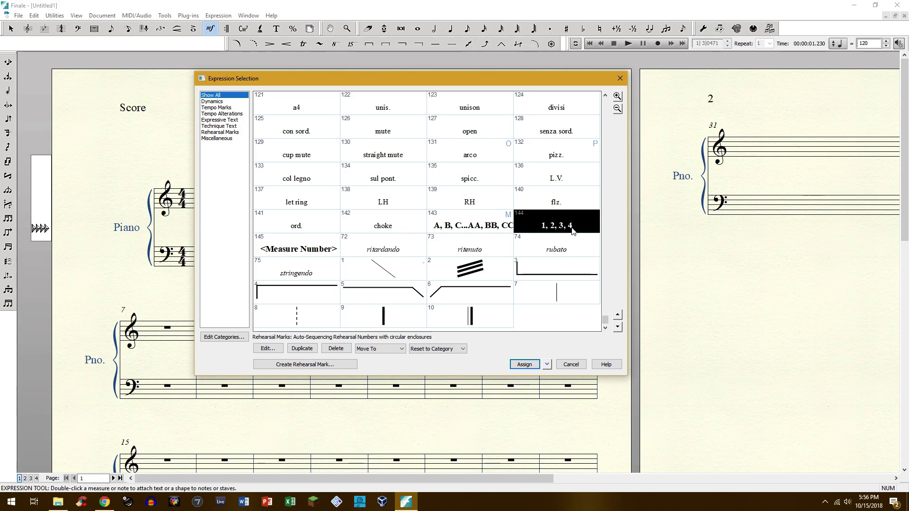
click(459, 227)
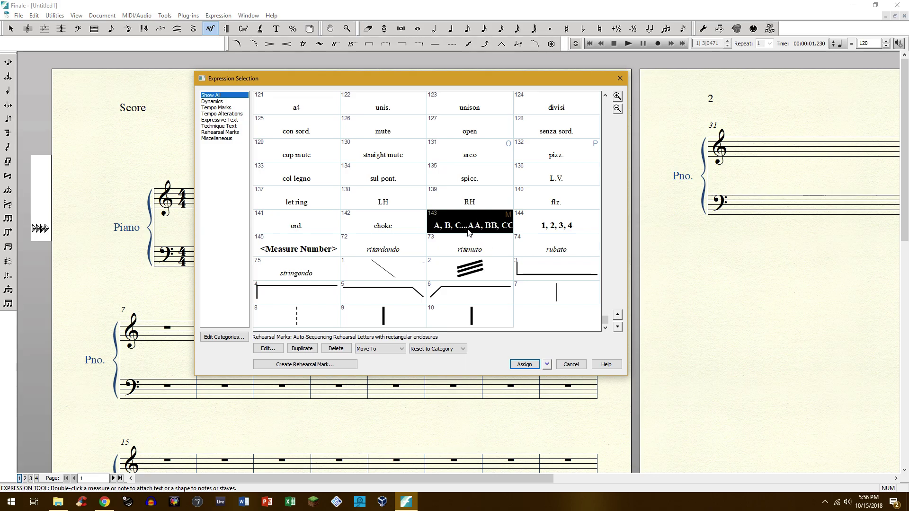
click(575, 228)
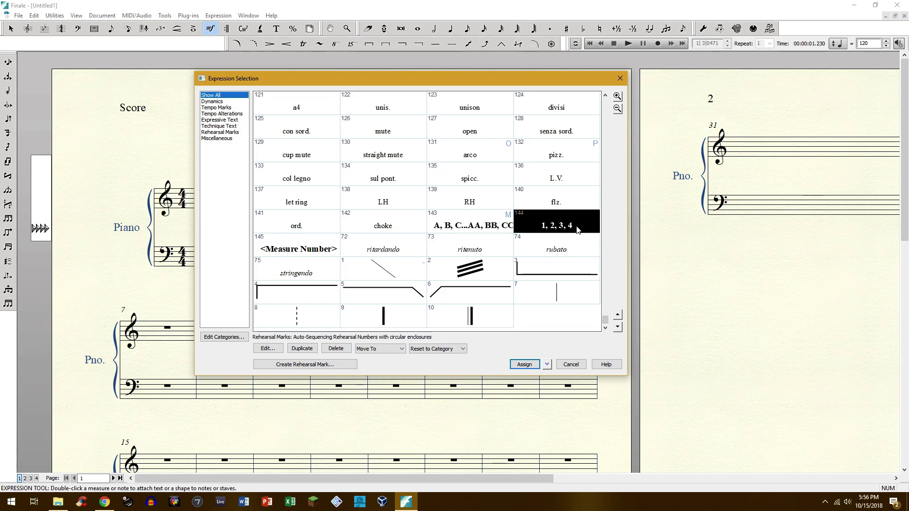
click(312, 249)
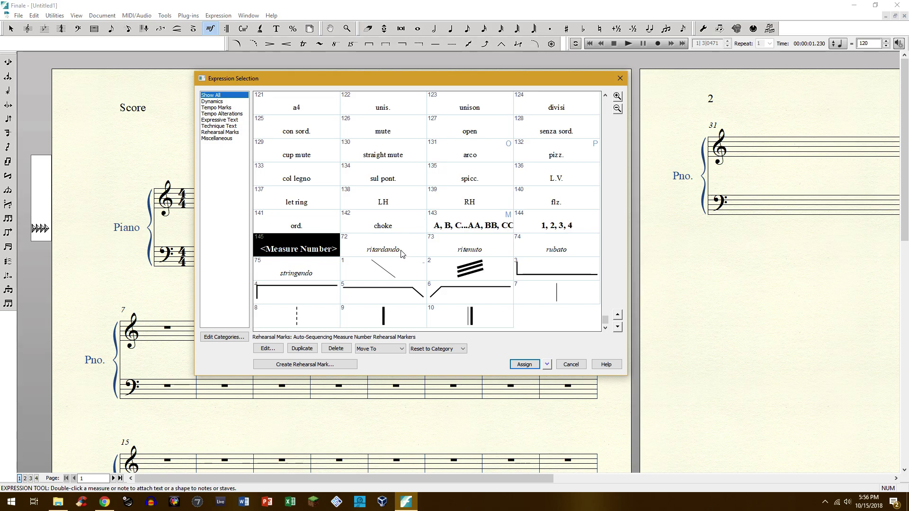
click(308, 271)
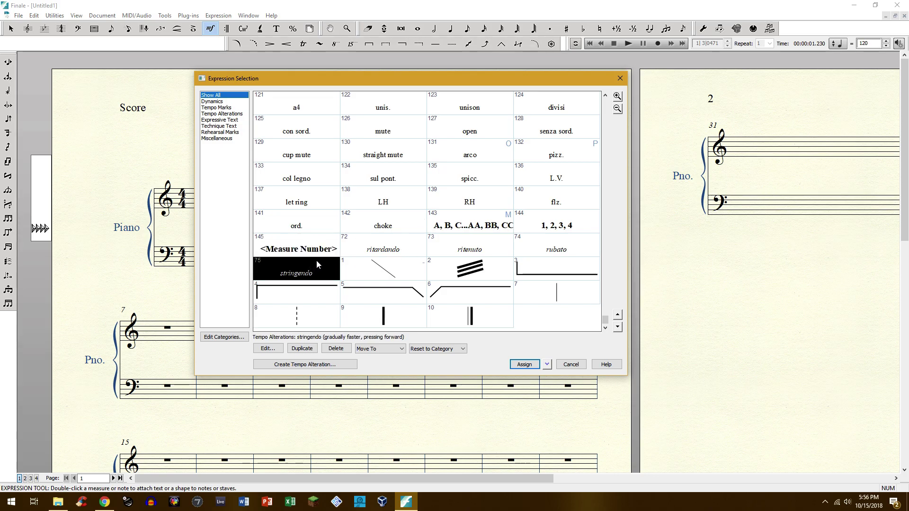
Look through the Tempo Marks, Expressive Text and Rehearsal Marks categories and close the expression library.
click(223, 108)
click(220, 120)
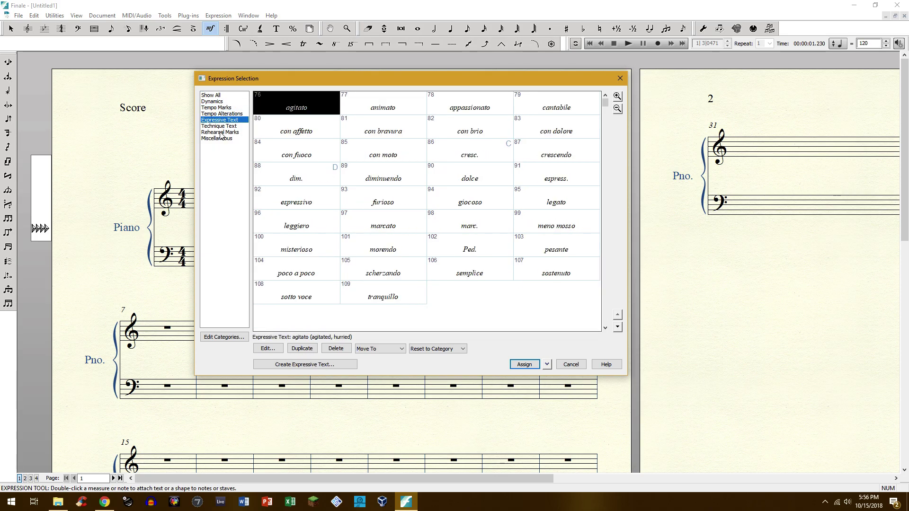
click(220, 132)
click(620, 78)
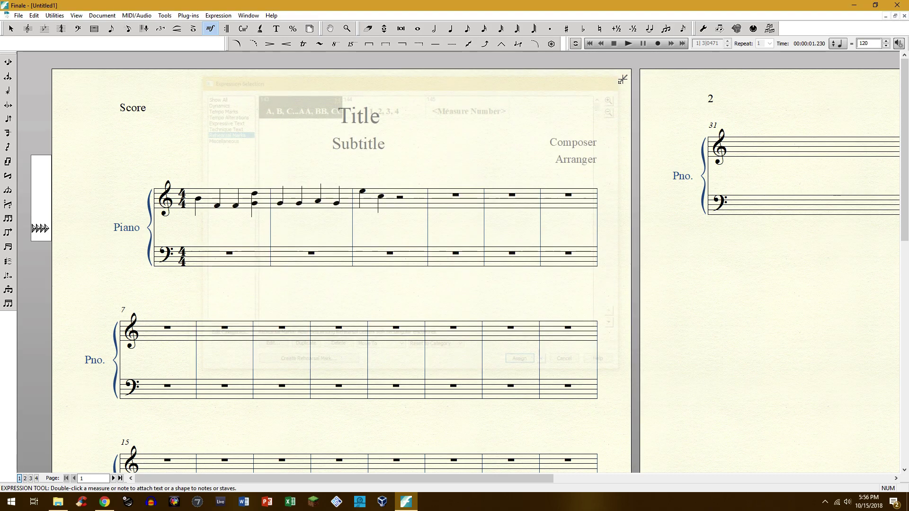
click(10, 29)
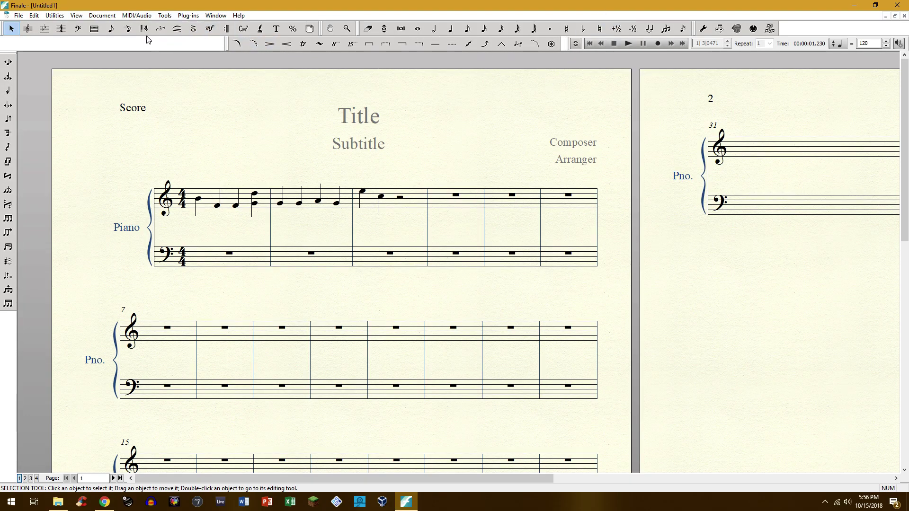
Switch to Chrome and skim the articulation section of the New Features in Finale page.
click(106, 502)
scroll(182, 289, down, 2)
scroll(187, 284, down, 1)
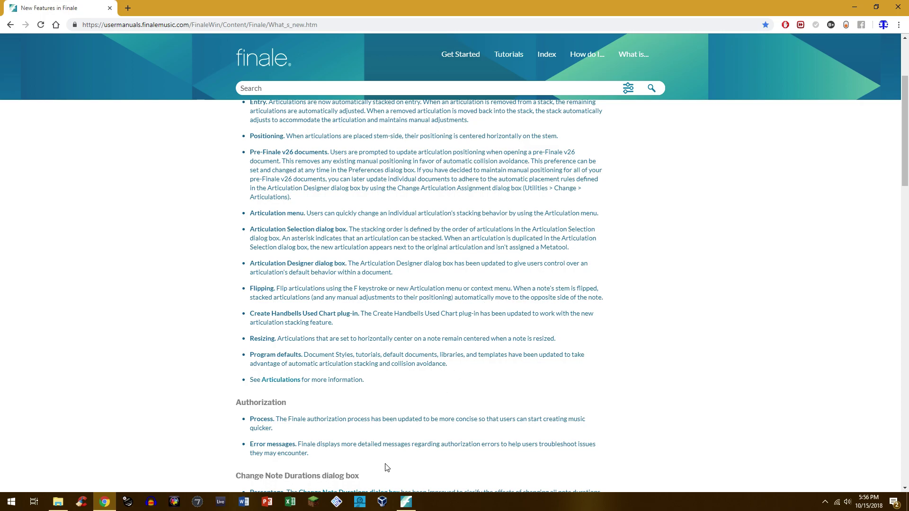
click(406, 501)
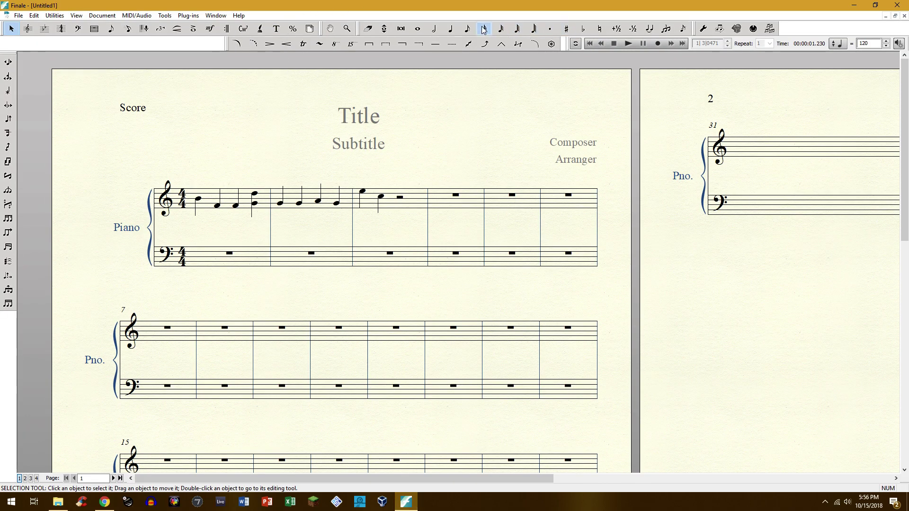
Attach a staccato and an accent to the first treble note of measure 1 with the Articulation tool.
click(450, 29)
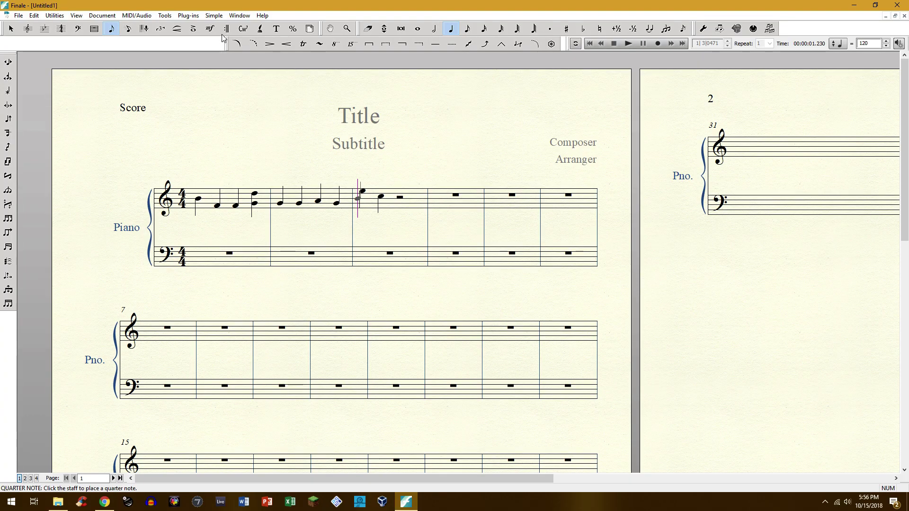
click(193, 29)
click(203, 185)
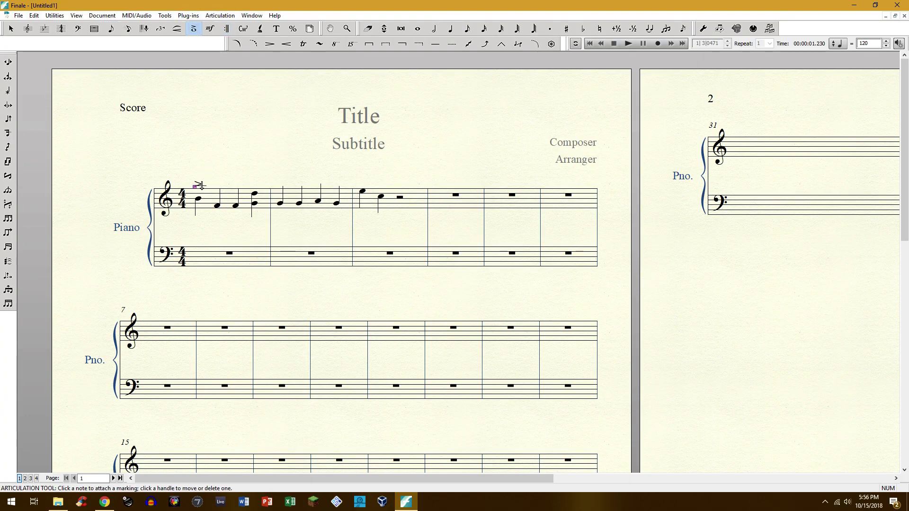
key(Escape)
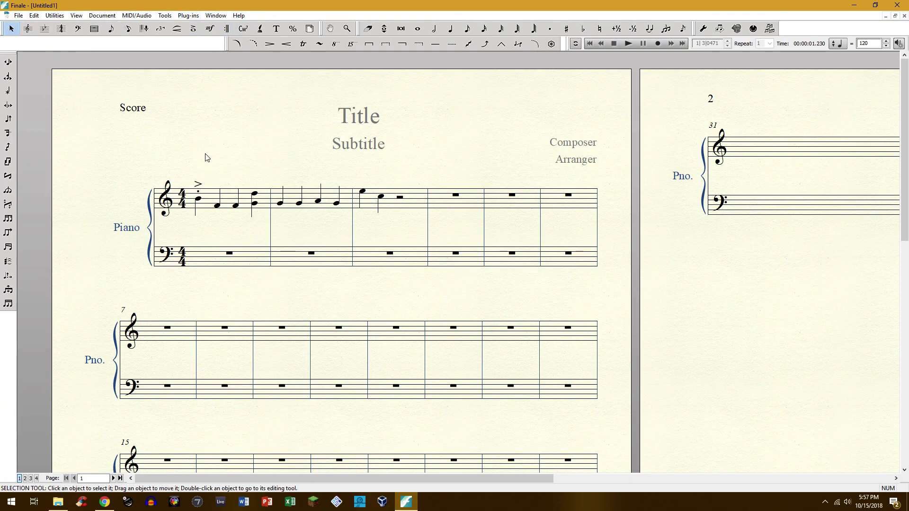
Lower the first treble note of measure 1, with its staccato and accent, to F using Simple Entry.
click(472, 33)
ctrl+click(198, 200)
click(211, 206)
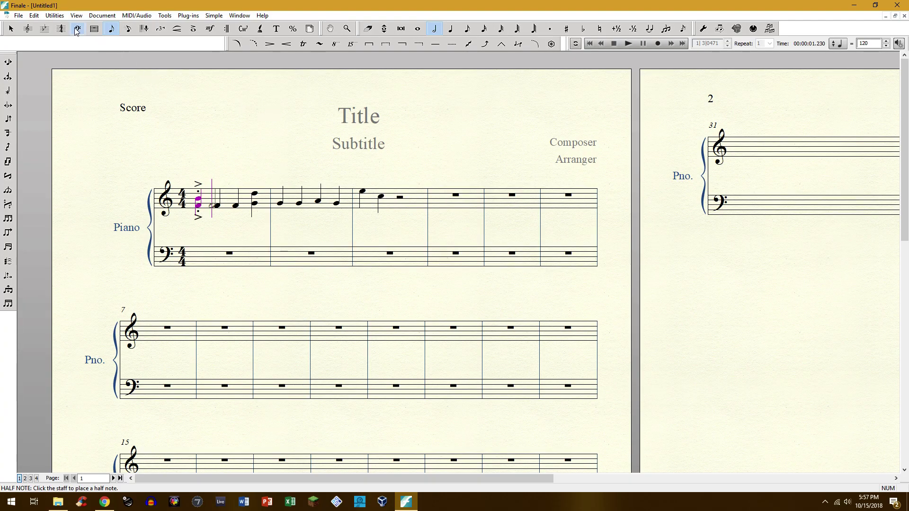
click(10, 30)
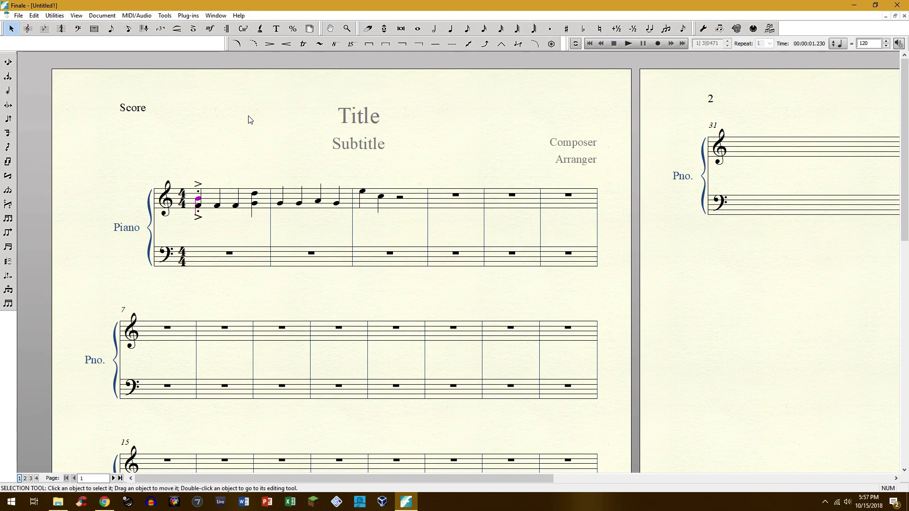
Switch to Chrome and read the Flipping entry on articulations in the new-features page.
click(105, 502)
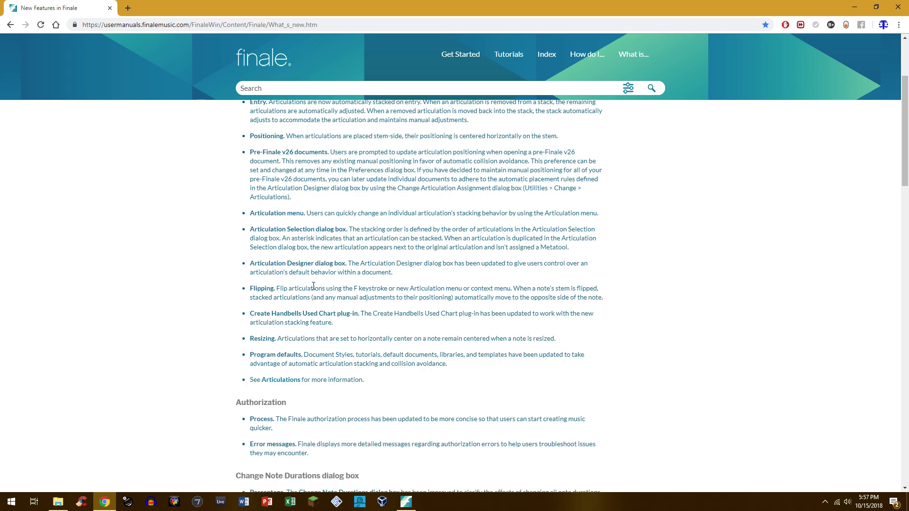
drag(281, 289, 395, 292)
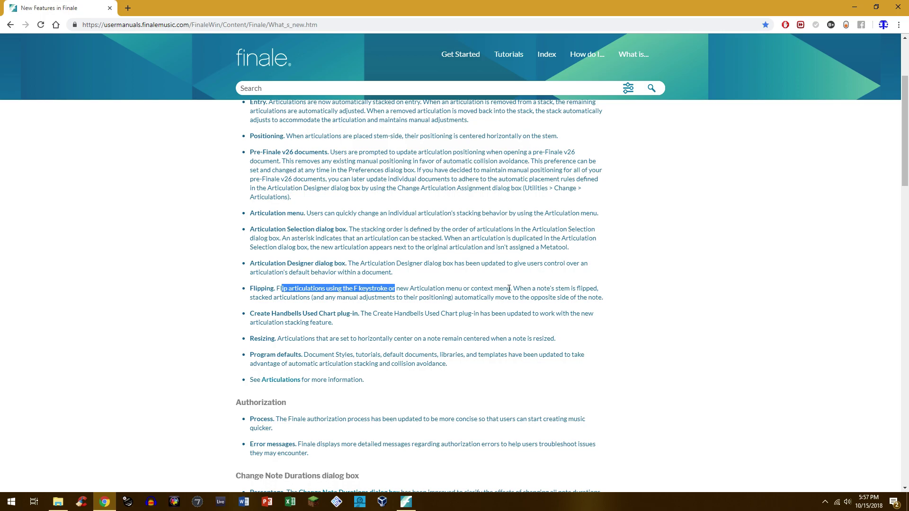
click(301, 291)
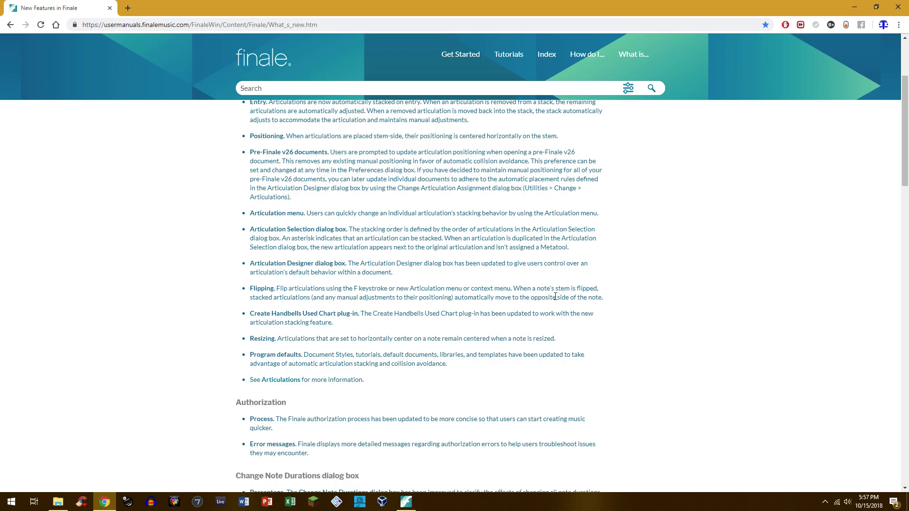
drag(276, 288, 510, 288)
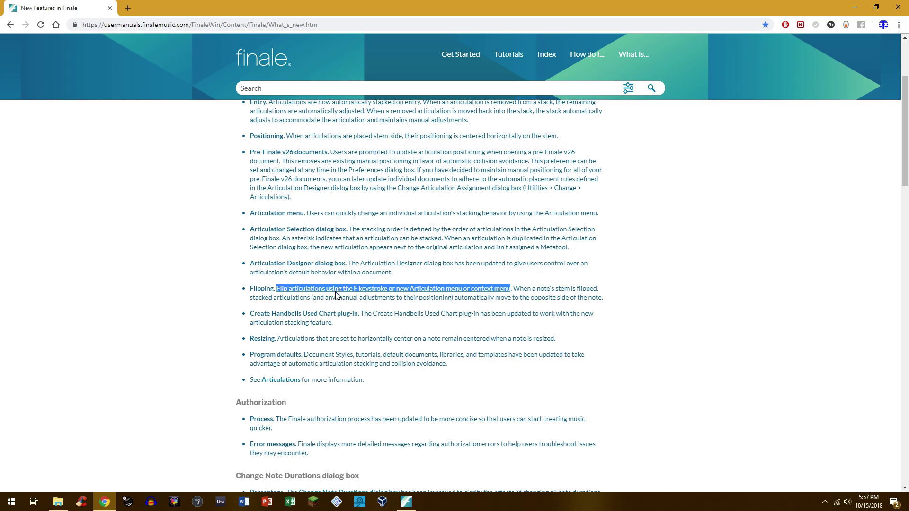
click(405, 290)
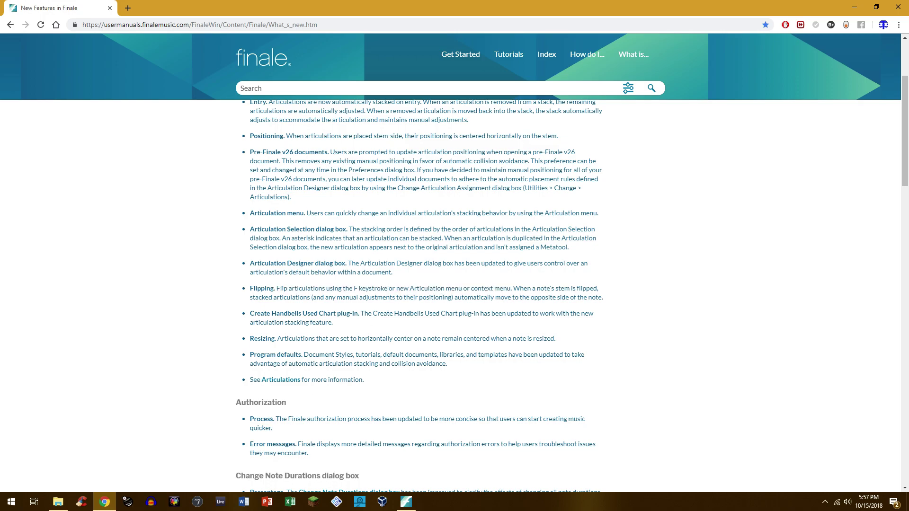
click(406, 502)
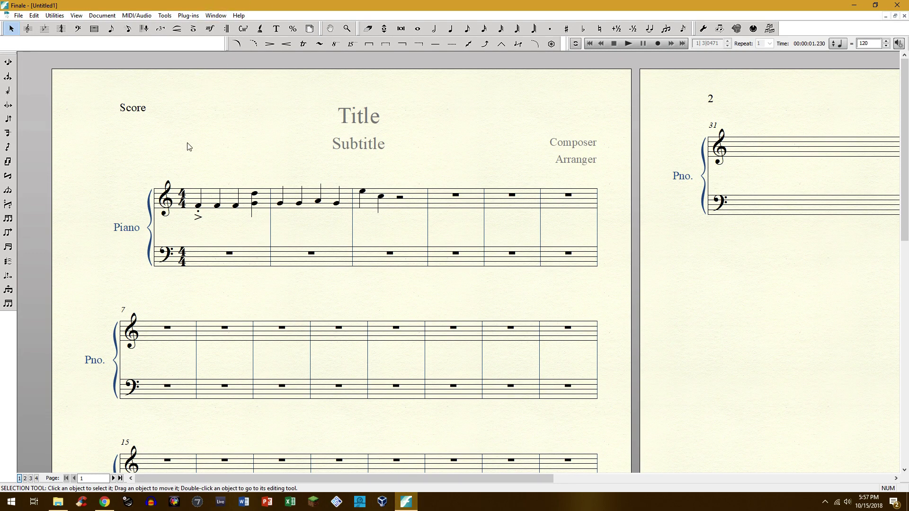
Replace the chord on the fourth beat of treble measure 1 with a single quarter-note F.
scroll(205, 188, down, 1)
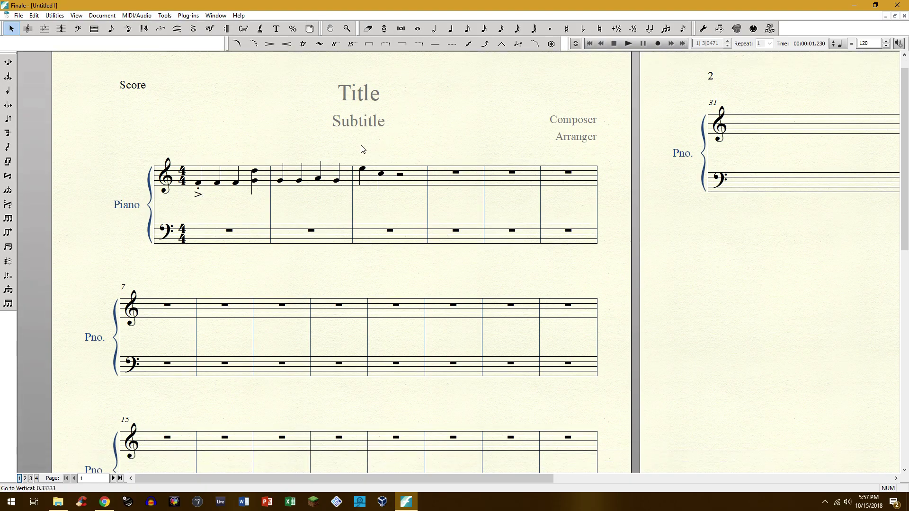
click(451, 31)
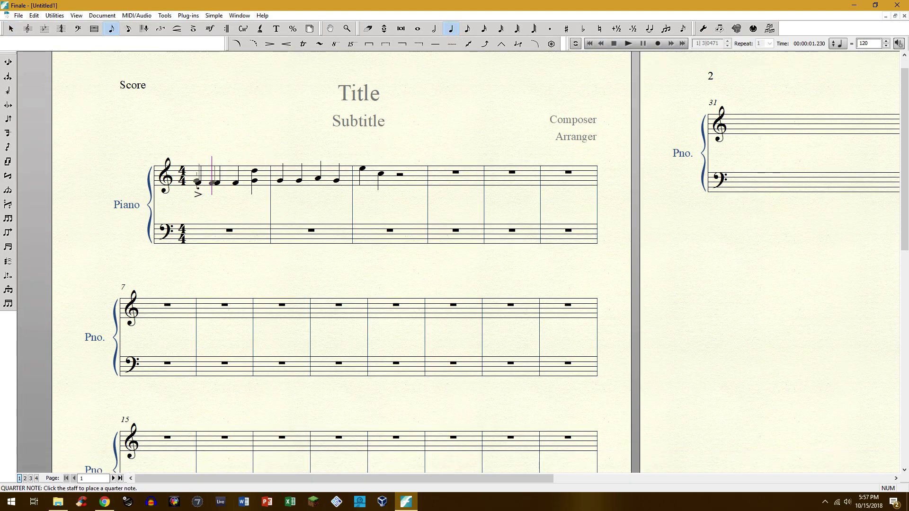
key(Return)
key(Right)
key(Return)
key(Return)
key(Left)
key(Left)
key(Left)
key(Escape)
key(Escape)
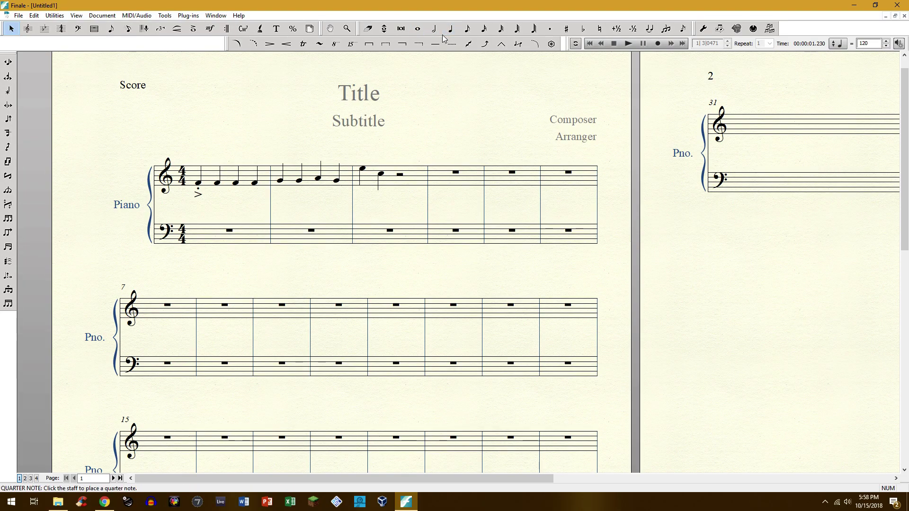
click(199, 183)
click(229, 145)
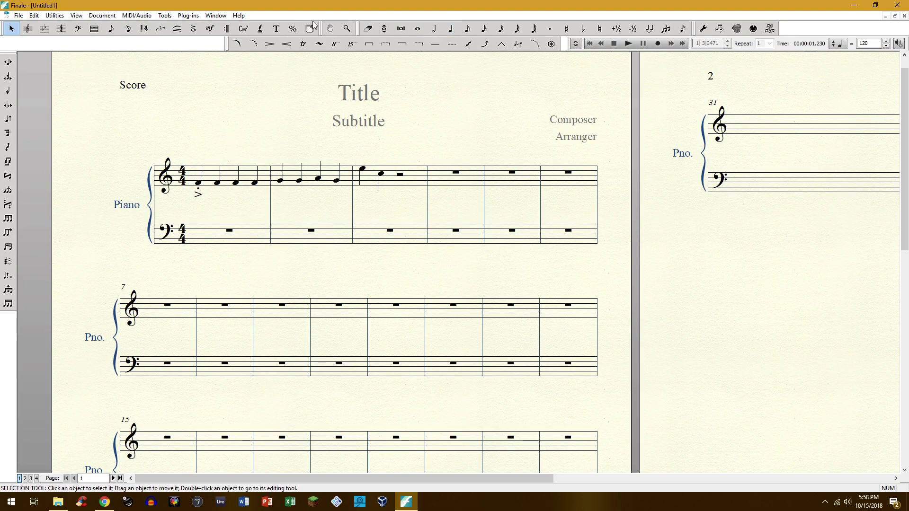
click(384, 28)
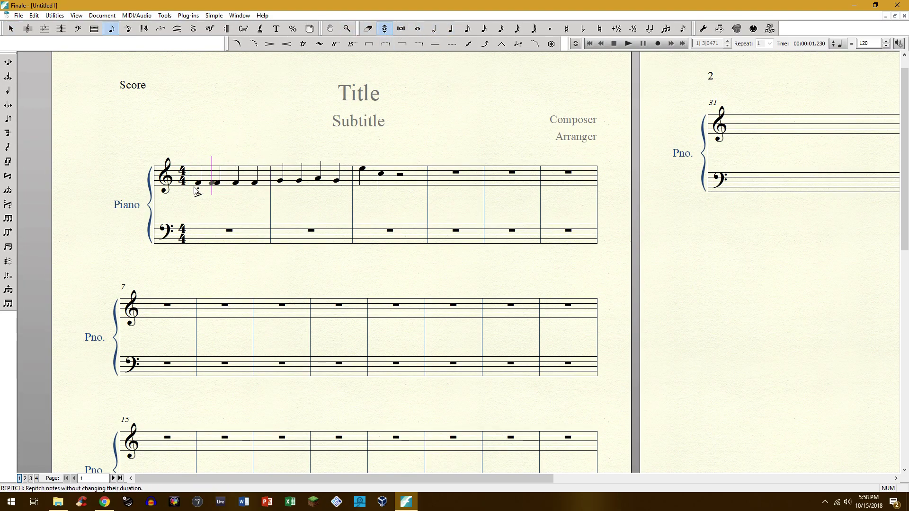
key(Right)
key(Escape)
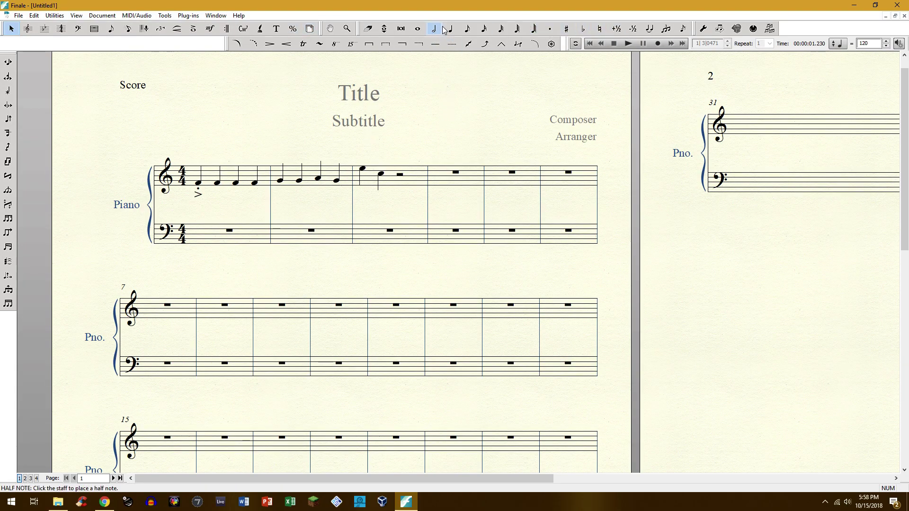
Stack a marcato, staccato, staccatissimo wedge and accent on the first treble note of measure 2.
click(194, 28)
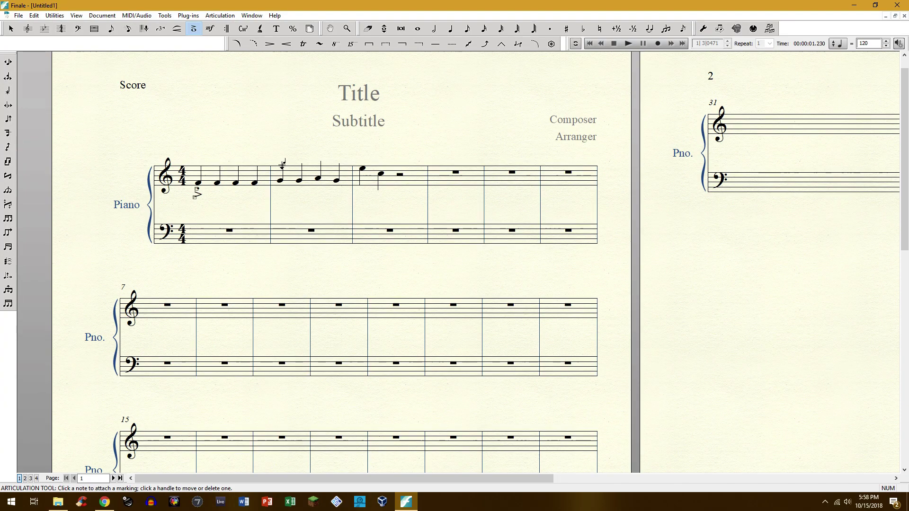
click(281, 176)
click(283, 162)
click(283, 160)
click(11, 28)
Lower the first treble note of measure 2, with its stacked articulations, to F using Simple Entry.
click(431, 28)
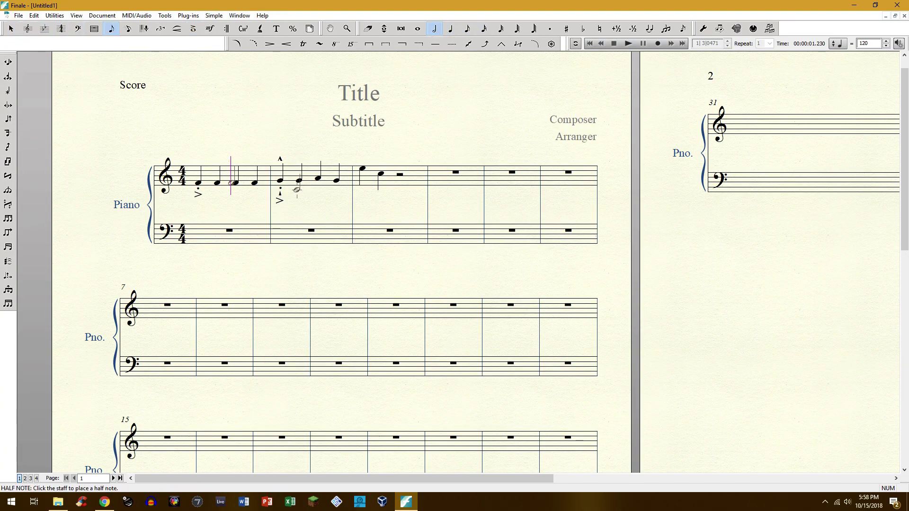
ctrl+click(280, 180)
click(11, 28)
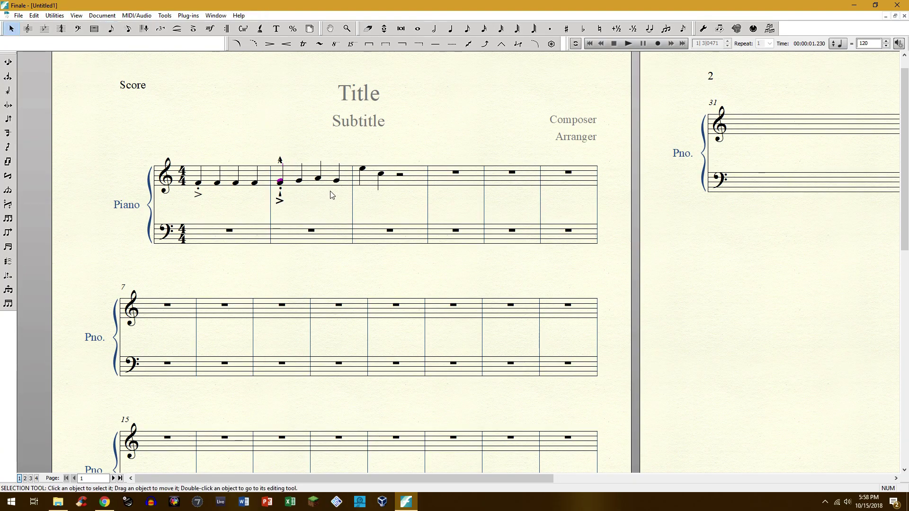
scroll(291, 135, down, 1)
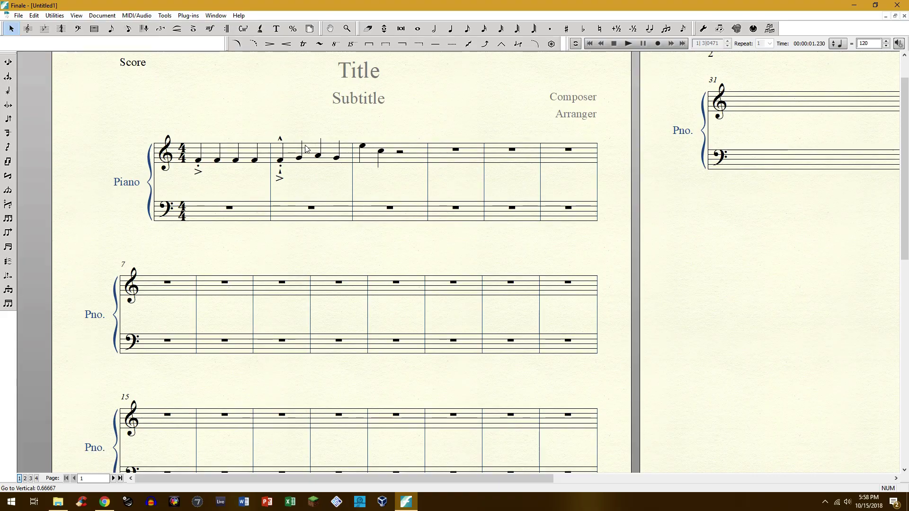
scroll(305, 149, down, 2)
scroll(305, 147, up, 4)
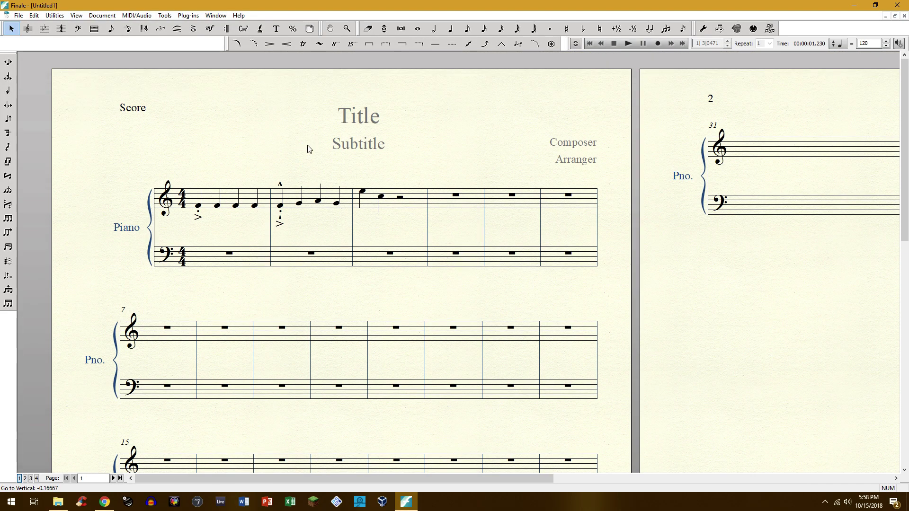
scroll(308, 149, down, 2)
scroll(308, 149, up, 2)
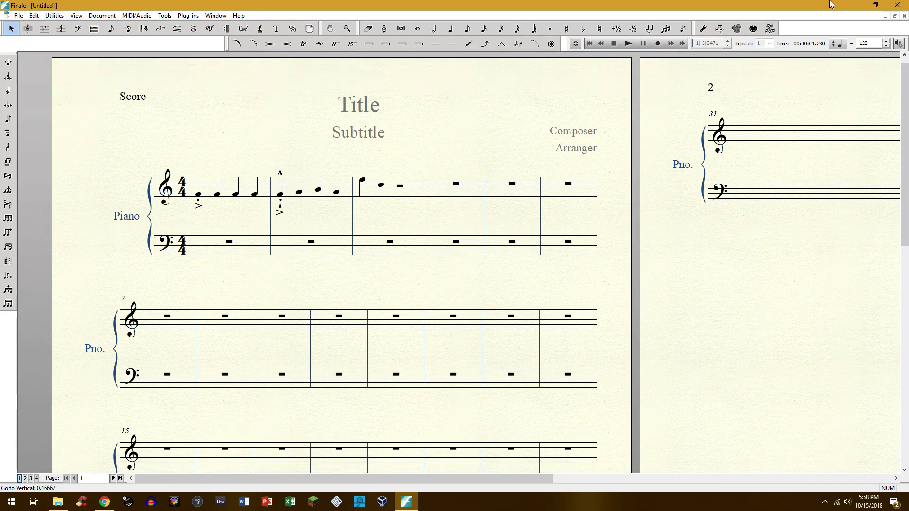
click(106, 502)
click(107, 504)
Shift the first treble note of measure 2, with its stacked articulations, up and down the staff in Simple Entry, ending on F.
click(434, 29)
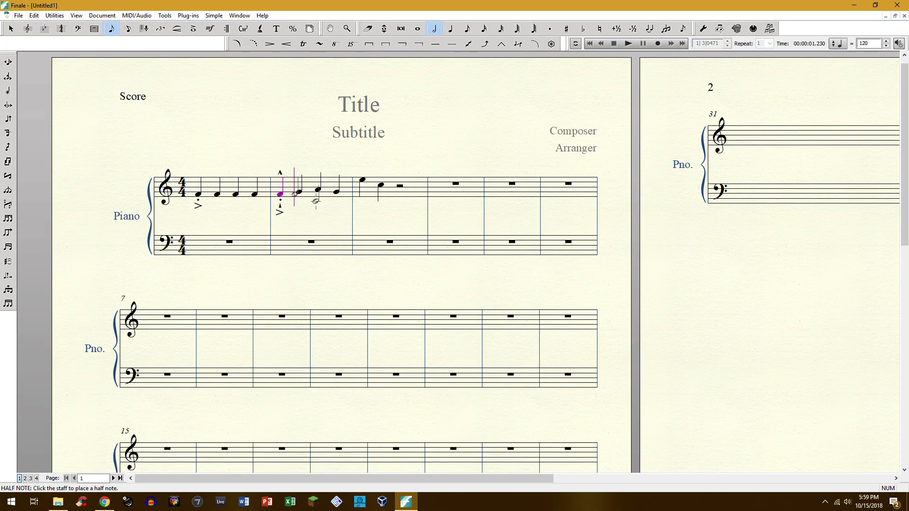
click(280, 187)
key(Up)
key(Up)
key(Up)
key(Up)
key(Down)
key(Down)
key(Down)
key(Down)
key(Down)
key(Down)
key(Down)
key(Down)
key(Down)
key(Down)
key(Down)
key(Down)
key(Down)
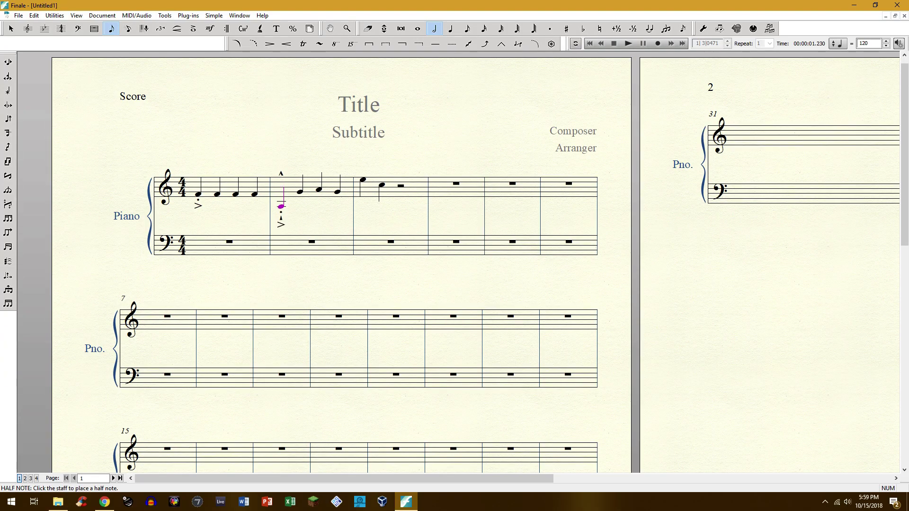
key(Up)
key(Up)
key(Up)
key(Up)
key(Up)
key(Up)
key(Up)
key(Up)
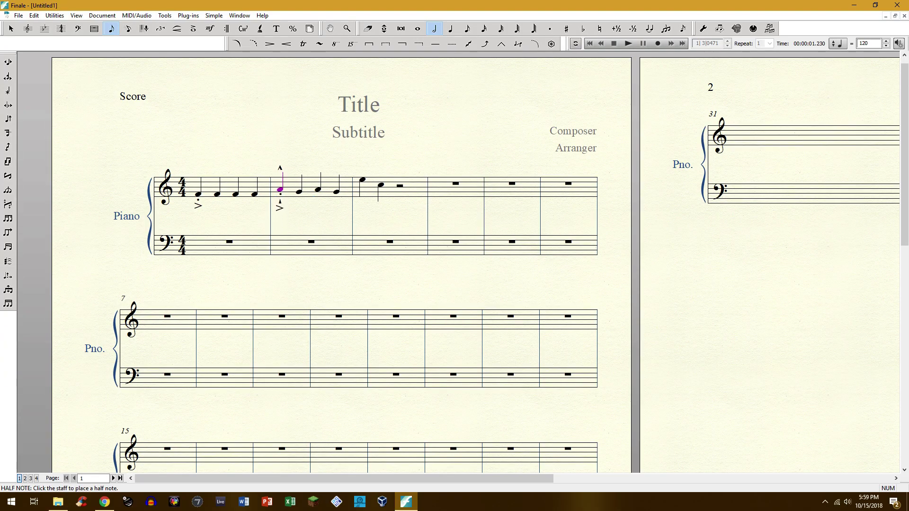
key(Up)
key(Up)
key(Up)
key(Up)
key(Down)
key(Down)
key(Down)
key(Down)
key(Down)
key(Down)
key(Up)
key(Down)
key(Up)
key(Down)
key(Up)
key(Down)
key(Down)
click(12, 29)
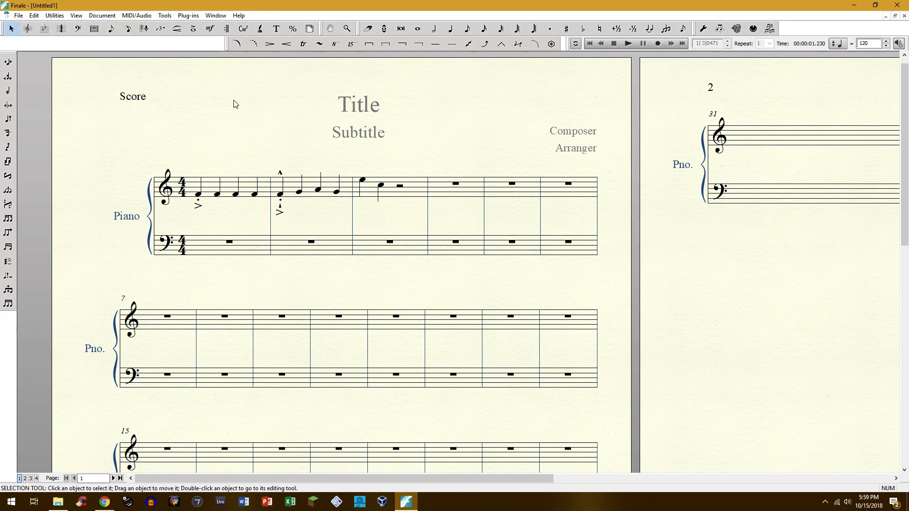
Switch to Chrome and read the articulation entries down to Program defaults on the new-features page.
click(104, 501)
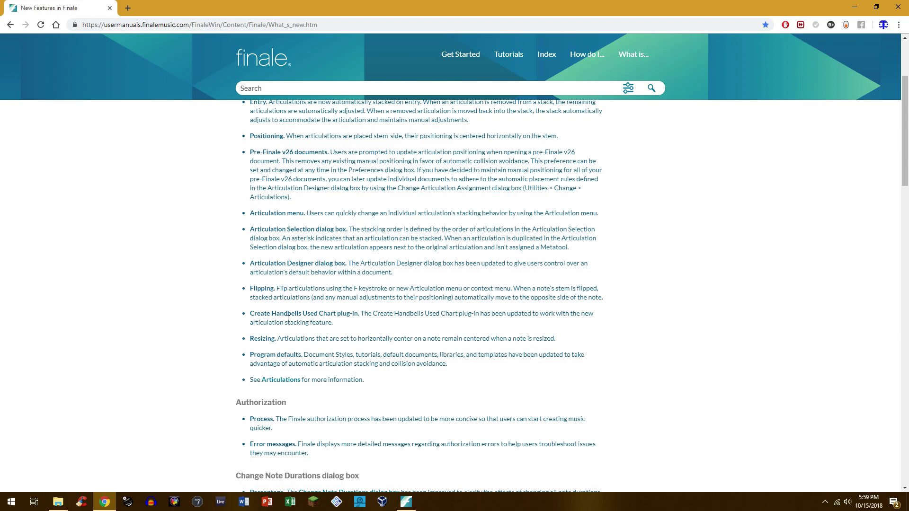
scroll(298, 345, down, 1)
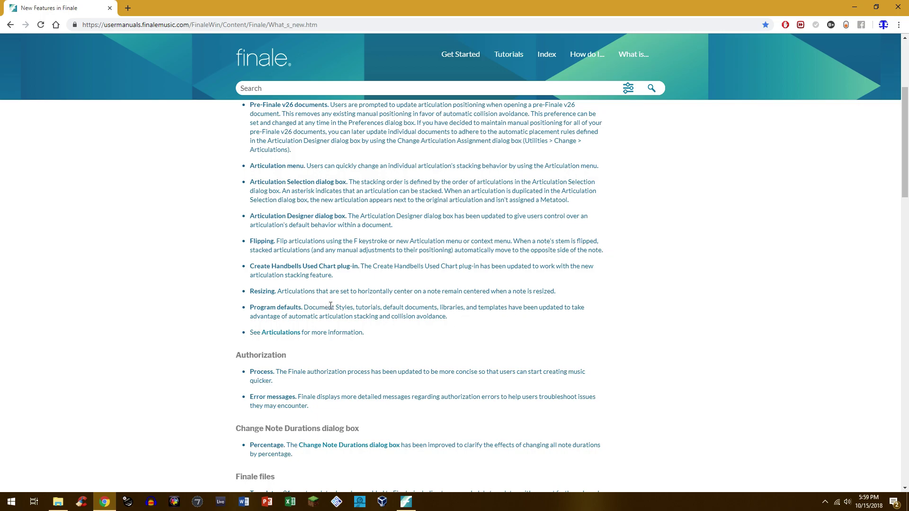
drag(328, 307, 445, 315)
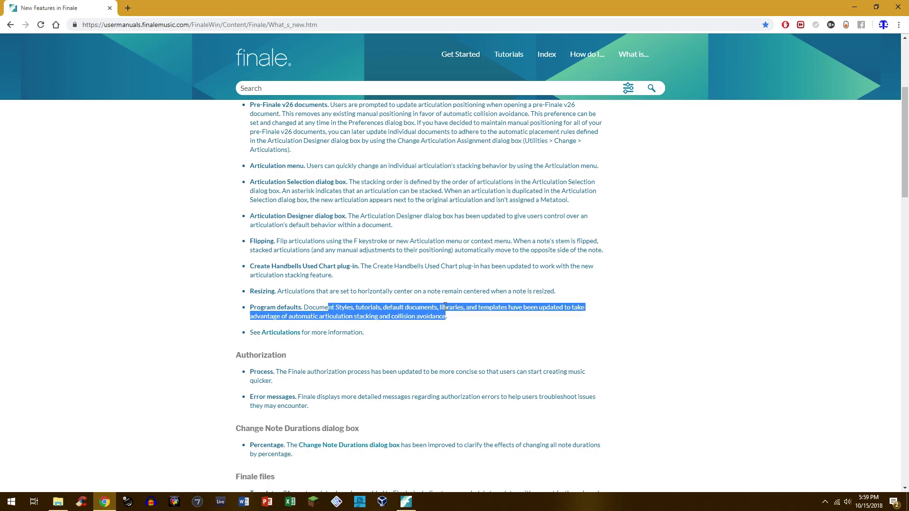
click(446, 307)
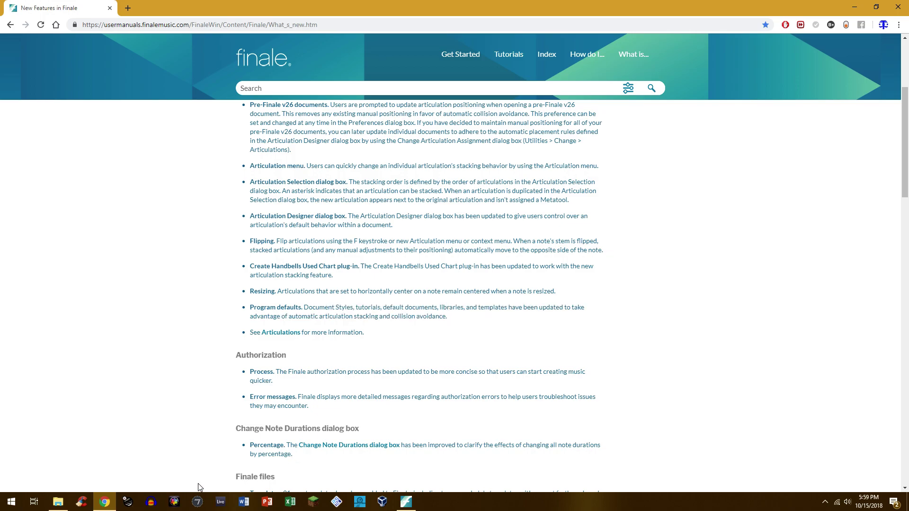
Switch to Finale and look through the Accidentals and Alternate Notation settings in Document Options.
click(405, 501)
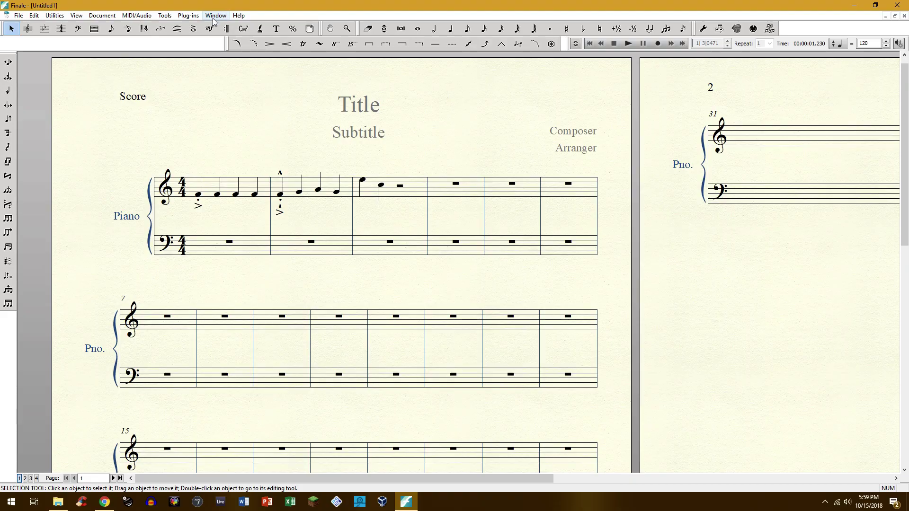
click(96, 17)
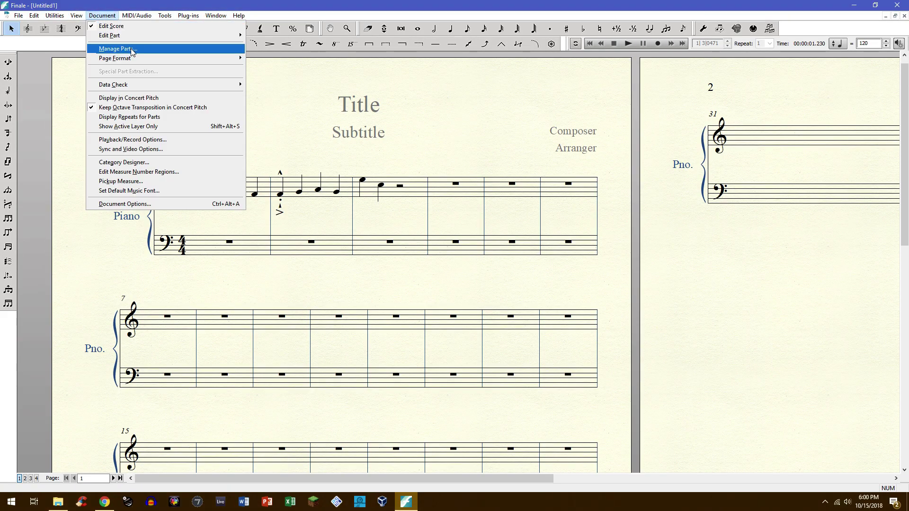
click(154, 203)
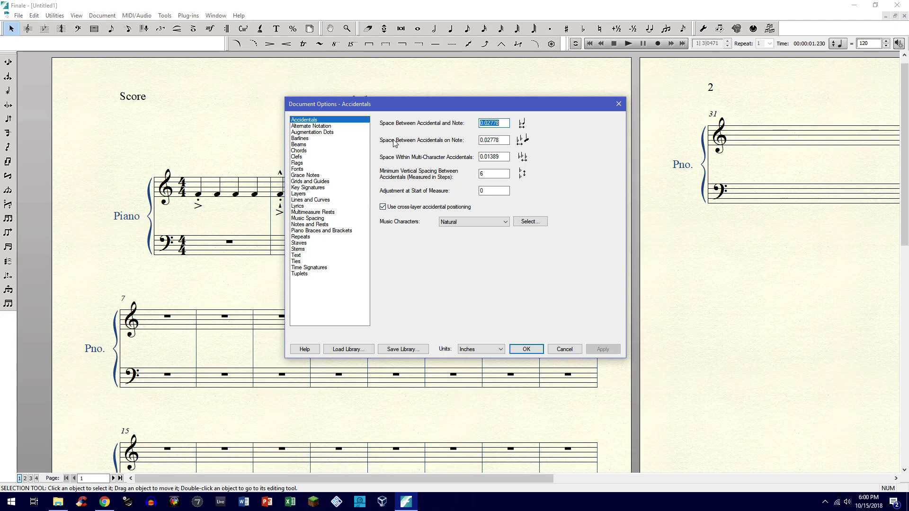
click(328, 126)
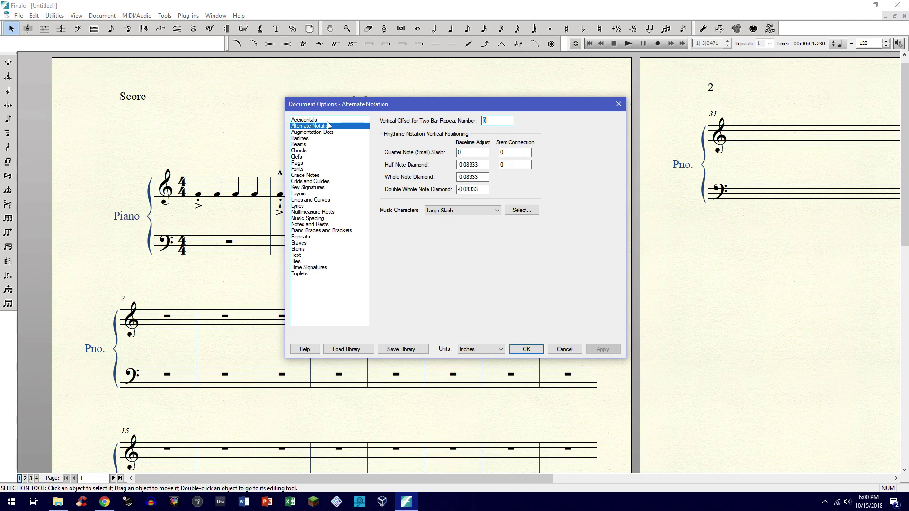
click(327, 120)
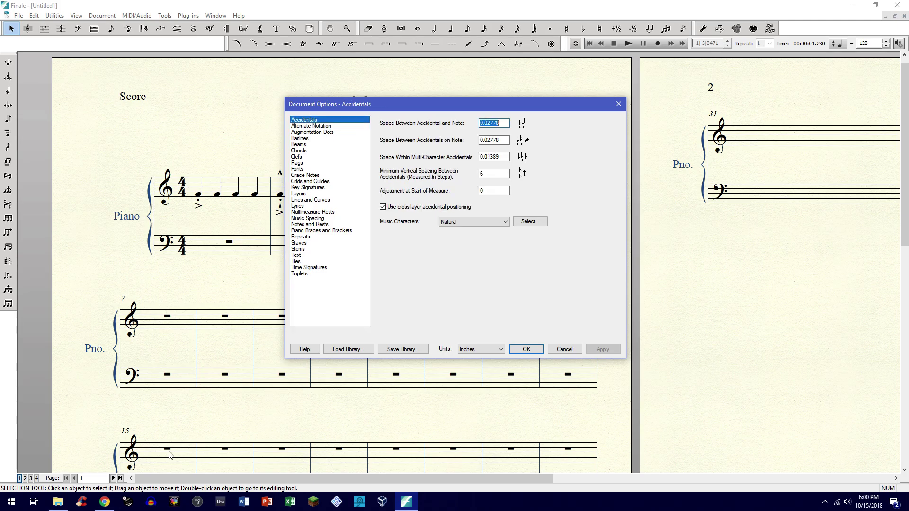
Switch to Chrome and read the Authorization entries on the process and error messages.
click(105, 502)
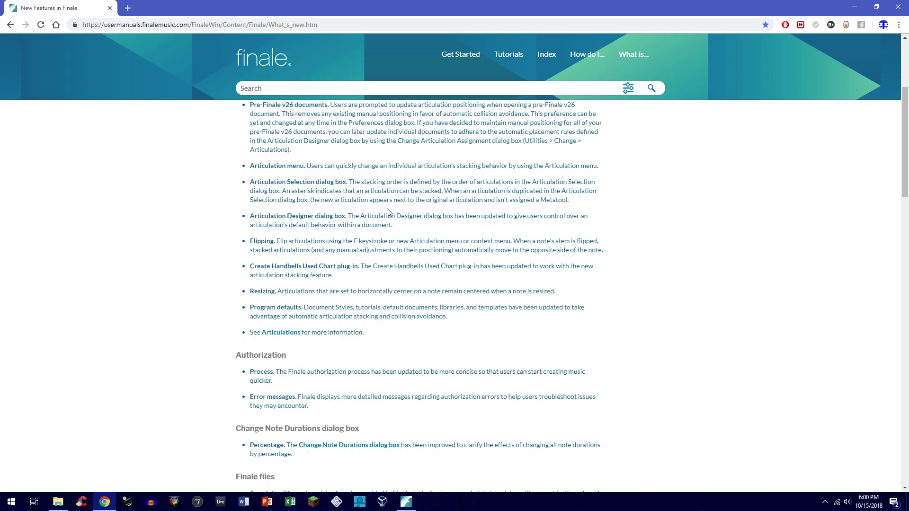
scroll(385, 209, down, 4)
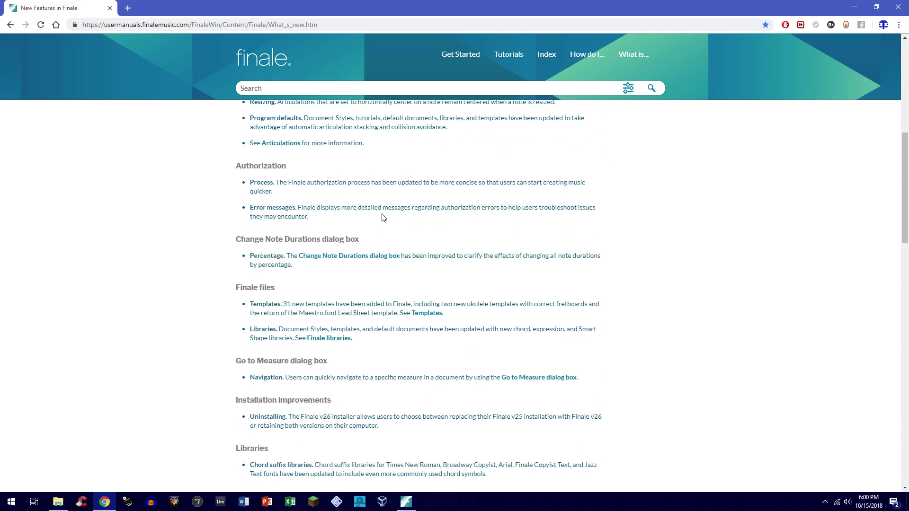
drag(297, 183, 496, 195)
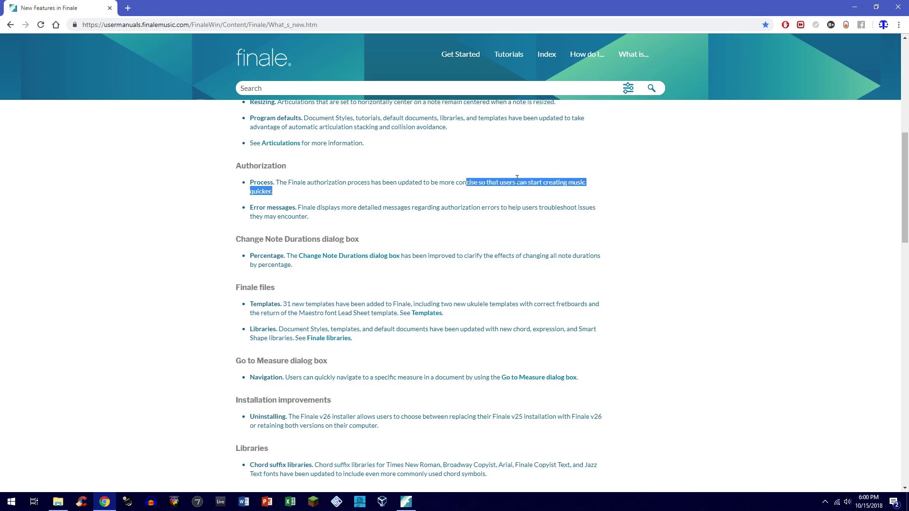
click(425, 182)
drag(392, 183, 454, 182)
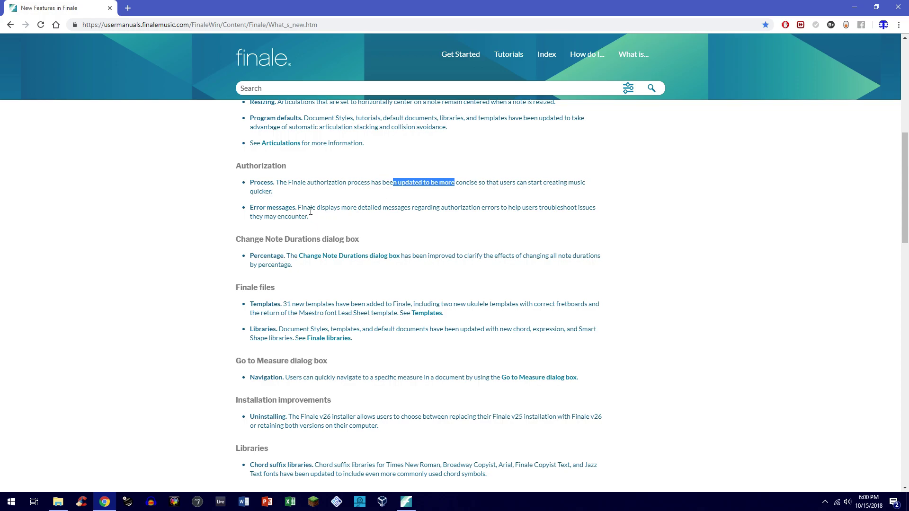
drag(450, 207, 556, 216)
click(511, 219)
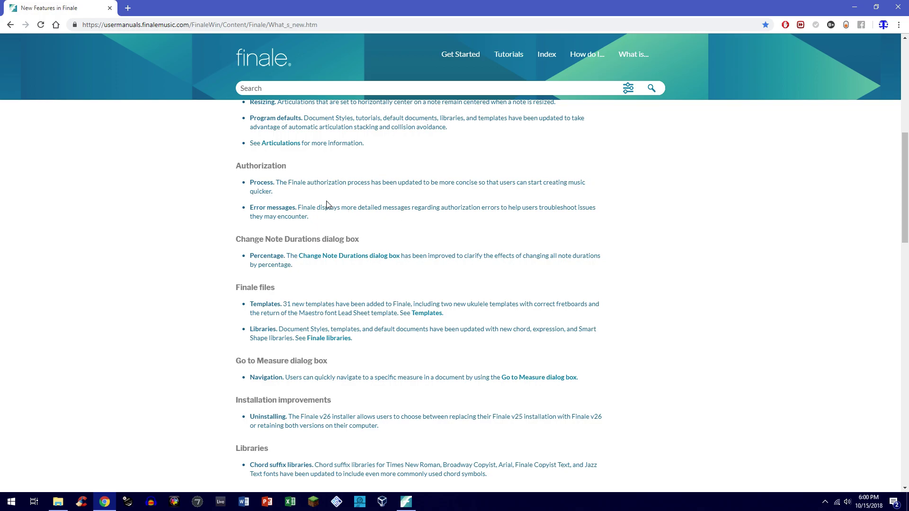
drag(332, 207, 410, 218)
click(410, 218)
scroll(275, 237, down, 1)
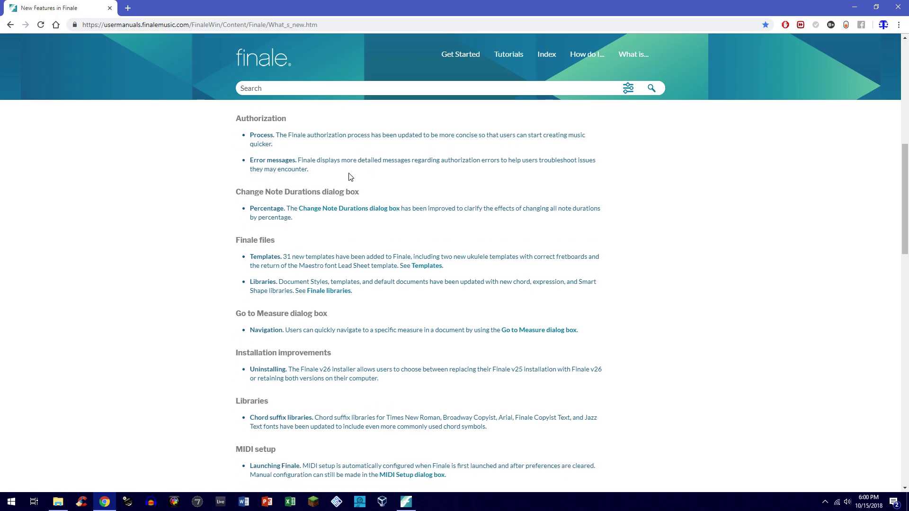
triple_click(289, 163)
click(301, 182)
drag(293, 162, 377, 175)
click(317, 178)
Read the Change Note Durations entry, consult its linked manual page, and return to the new-features page.
scroll(229, 195, down, 1)
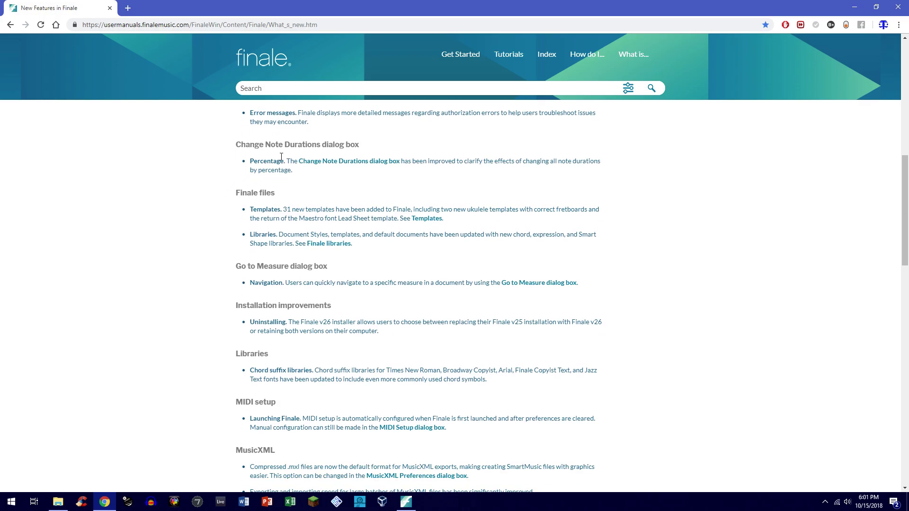
click(378, 163)
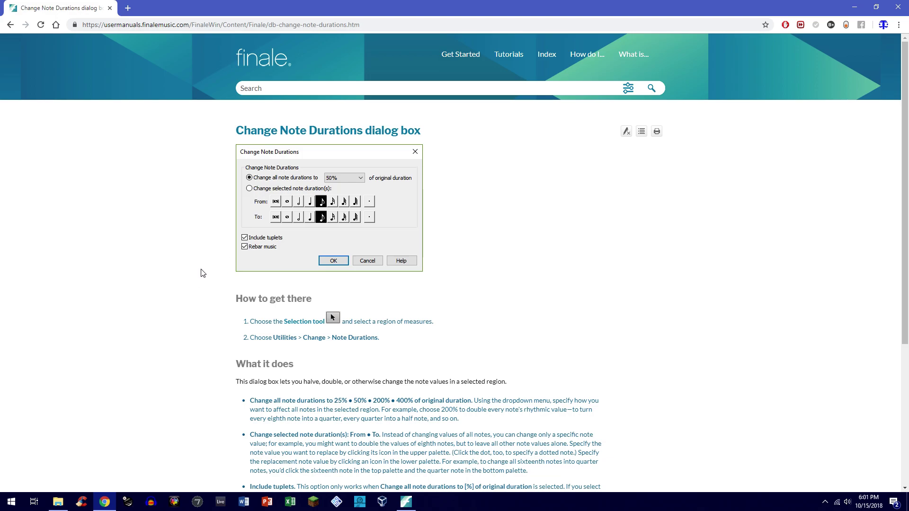
scroll(202, 273, down, 3)
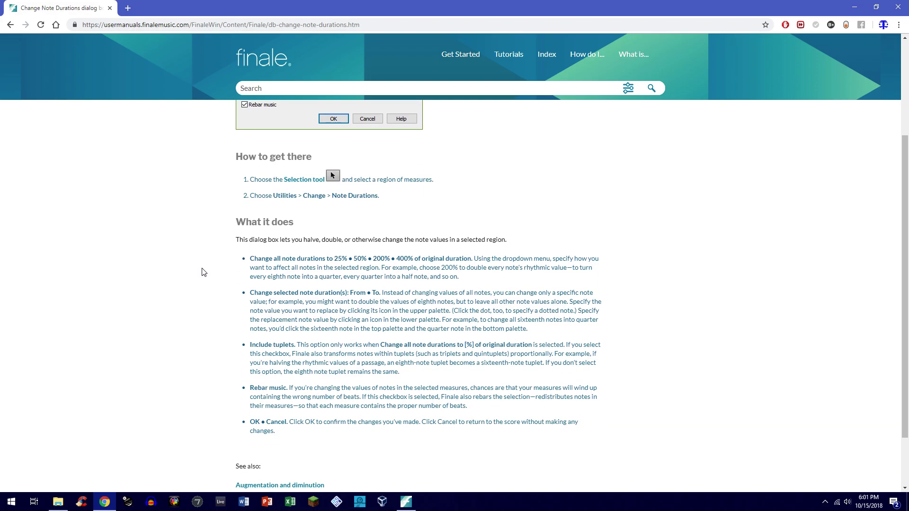
scroll(202, 273, up, 3)
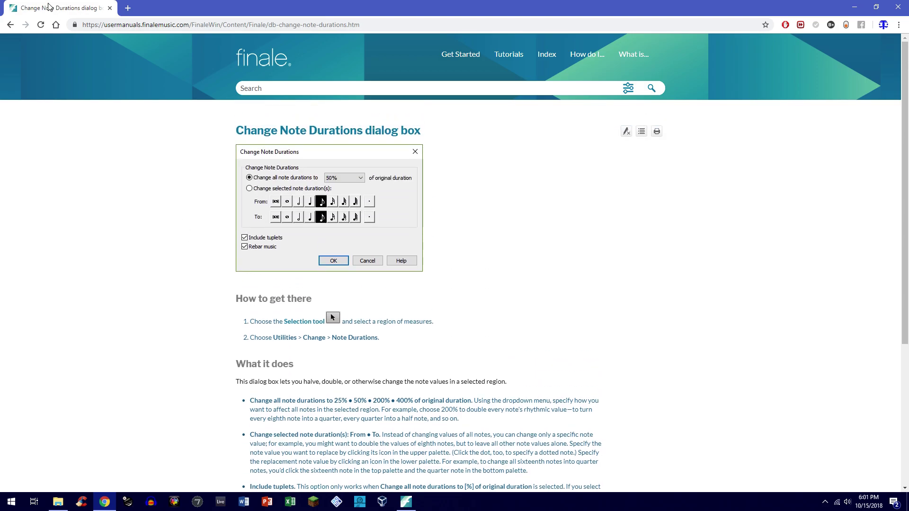
click(14, 29)
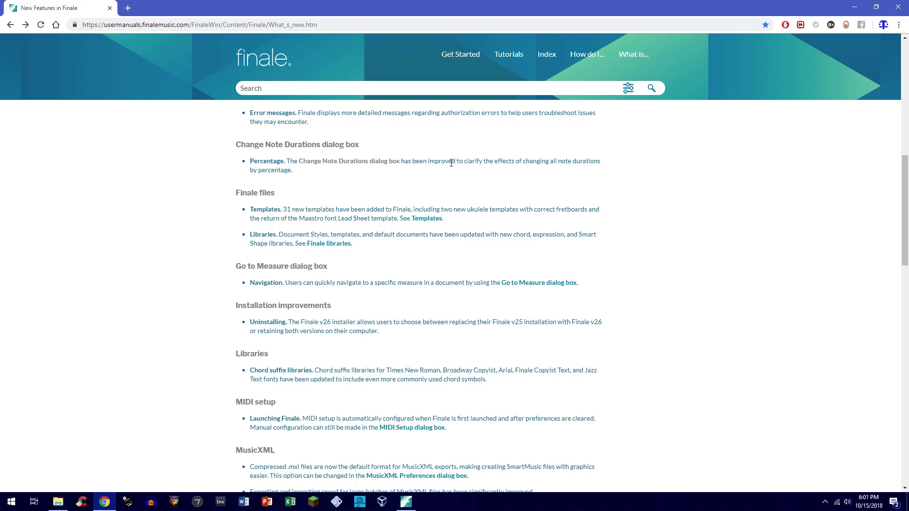
drag(474, 161, 527, 155)
drag(413, 161, 445, 161)
click(464, 160)
Switch back to Finale and cancel the Document Options dialog.
click(407, 502)
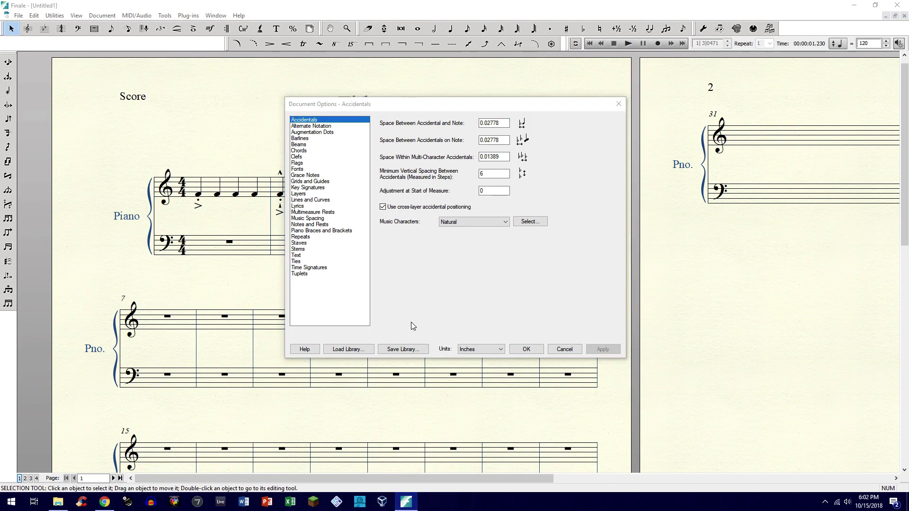
click(560, 352)
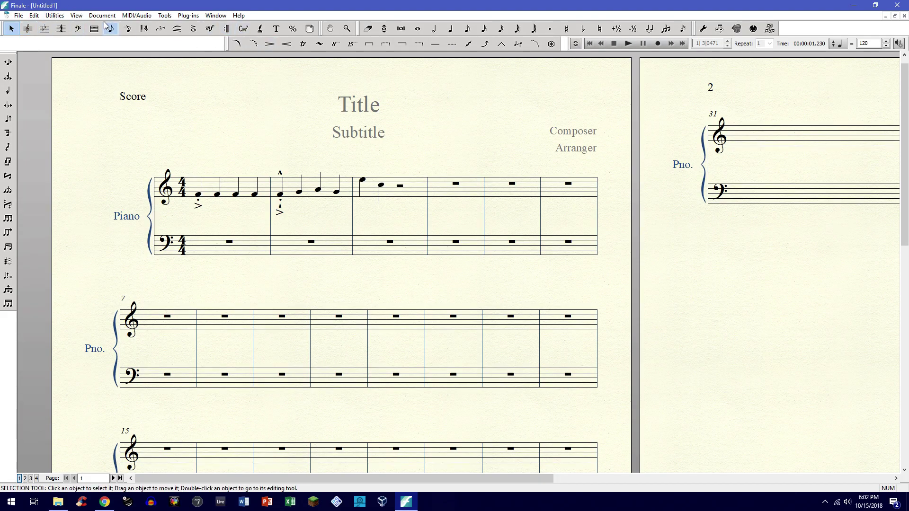
Select treble measure 1 and open Change Note Durations to examine the percentage choices for all note durations.
click(56, 17)
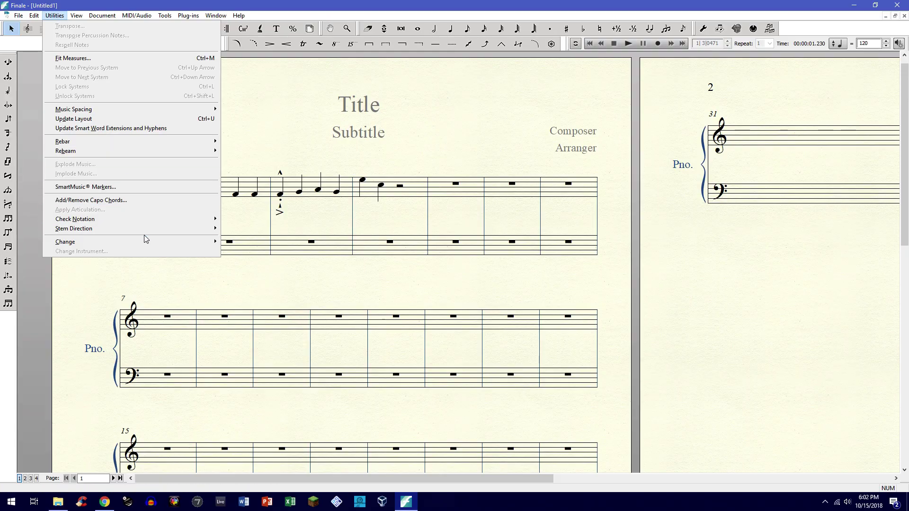
mouse_move(147, 242)
click(246, 189)
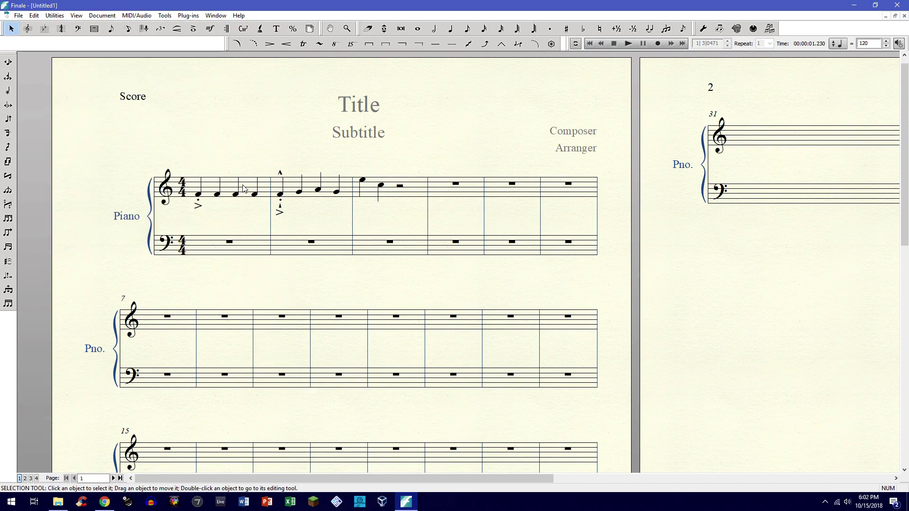
click(248, 195)
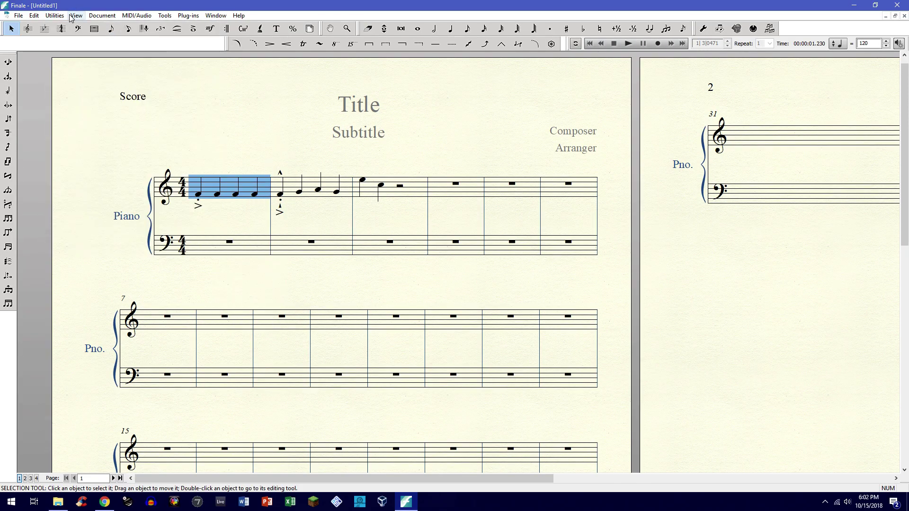
click(54, 16)
mouse_move(107, 241)
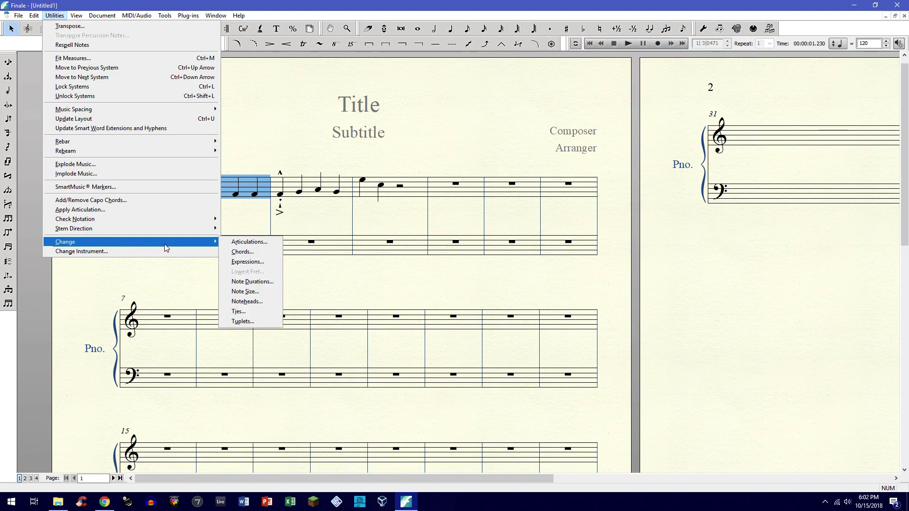
click(261, 282)
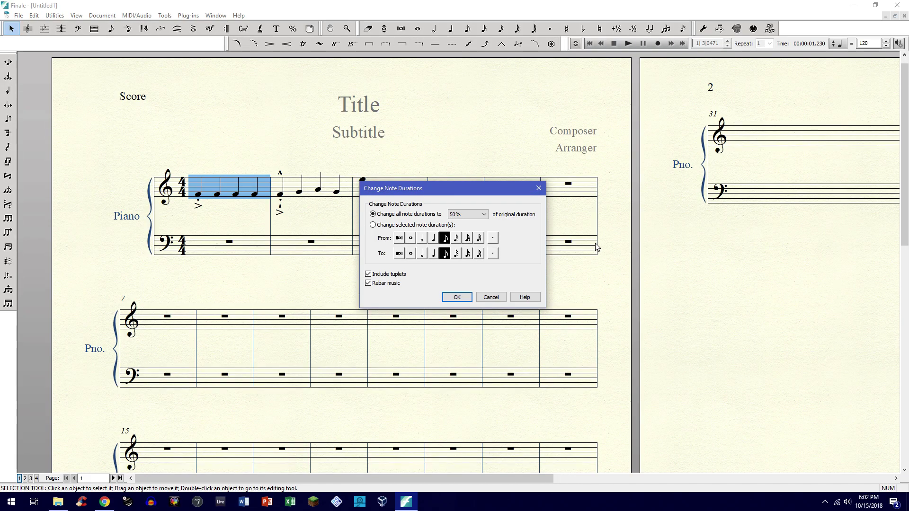
click(473, 216)
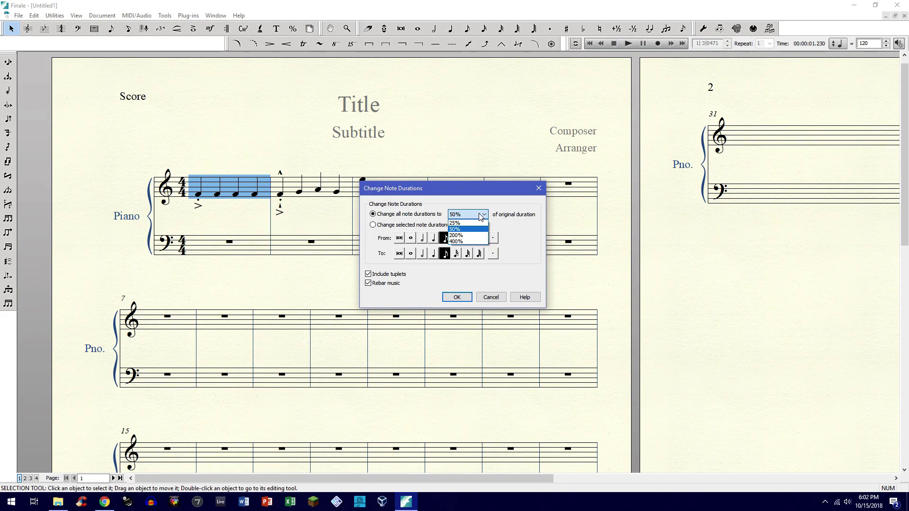
click(535, 229)
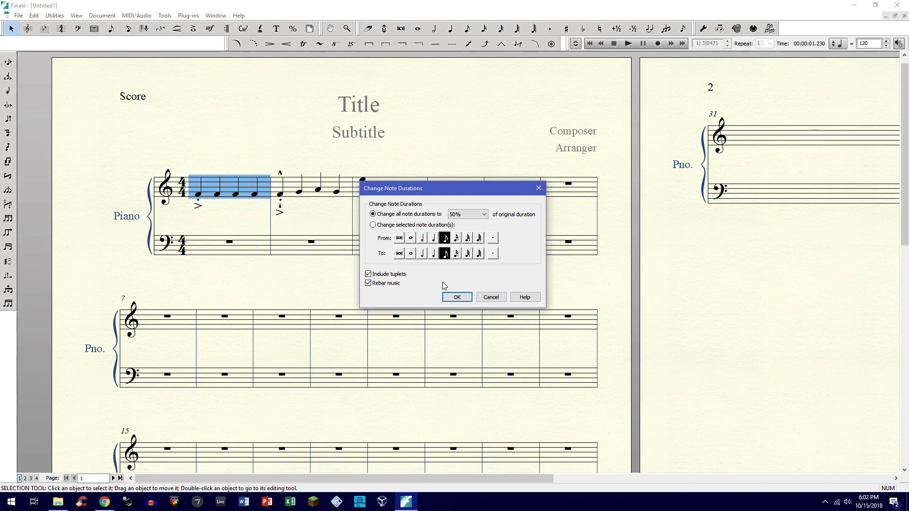
Change all note durations in the selected measure to 50% of their original duration, then undo the change.
click(456, 299)
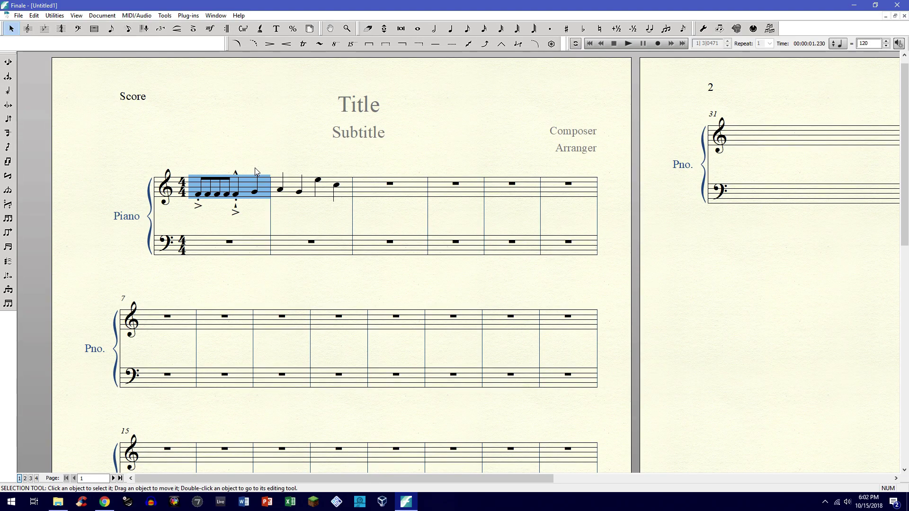
key(ctrl+z)
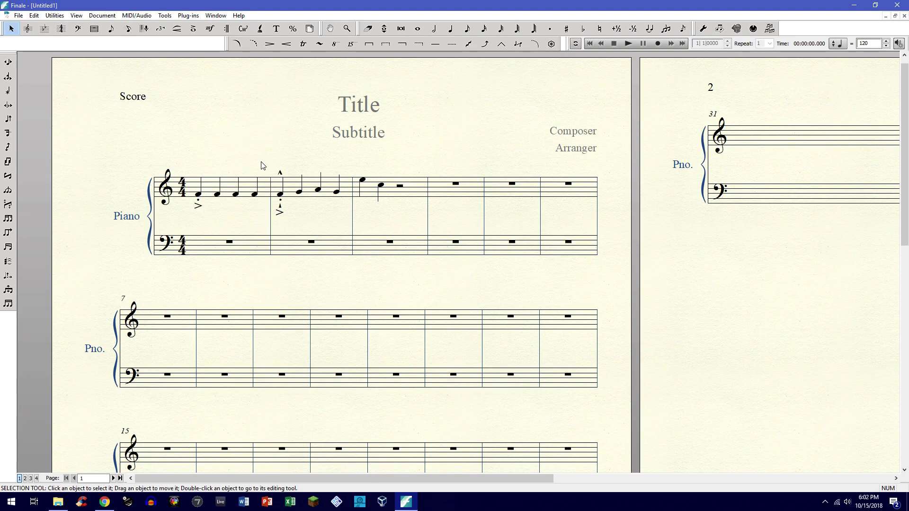
Switch to Chrome, find the Go to Measure entry among the new features, and read its linked manual page.
click(105, 501)
scroll(371, 269, down, 2)
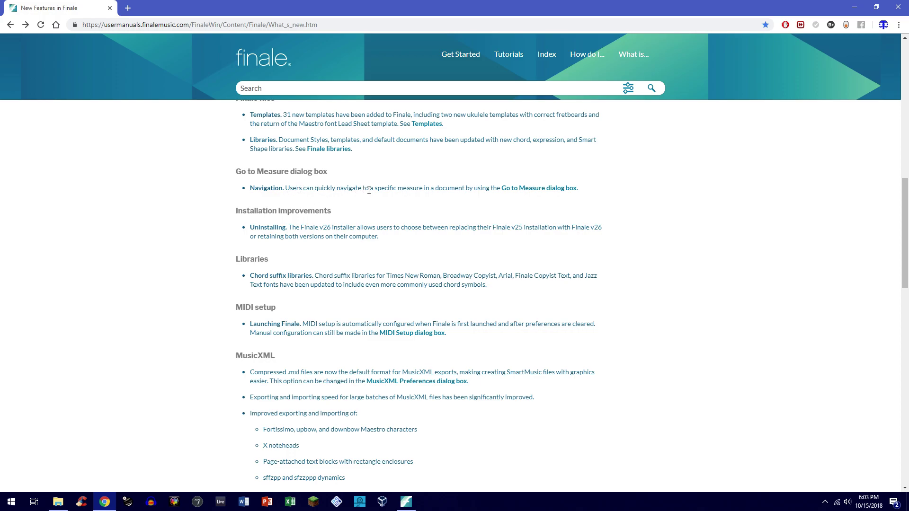
click(521, 190)
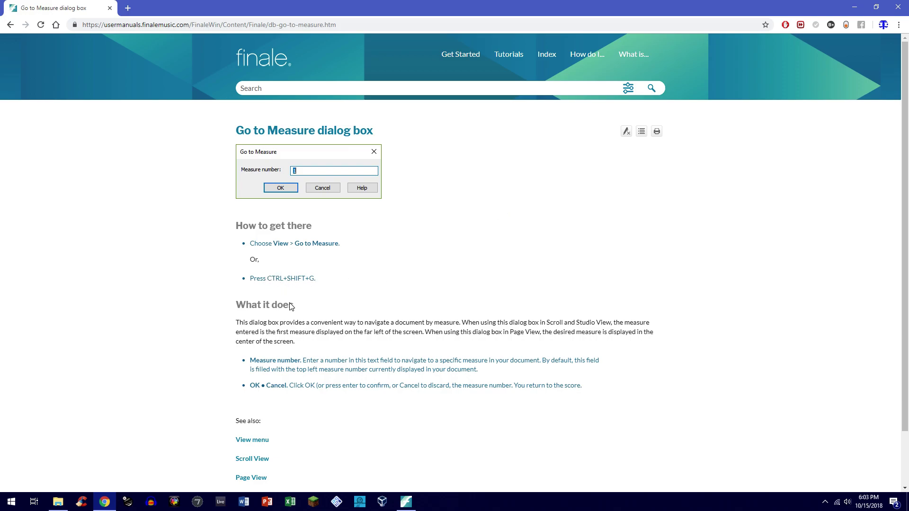
Switch back to Finale, inspect and cancel the Go to Measure dialog, and display the score in Scroll View.
click(406, 501)
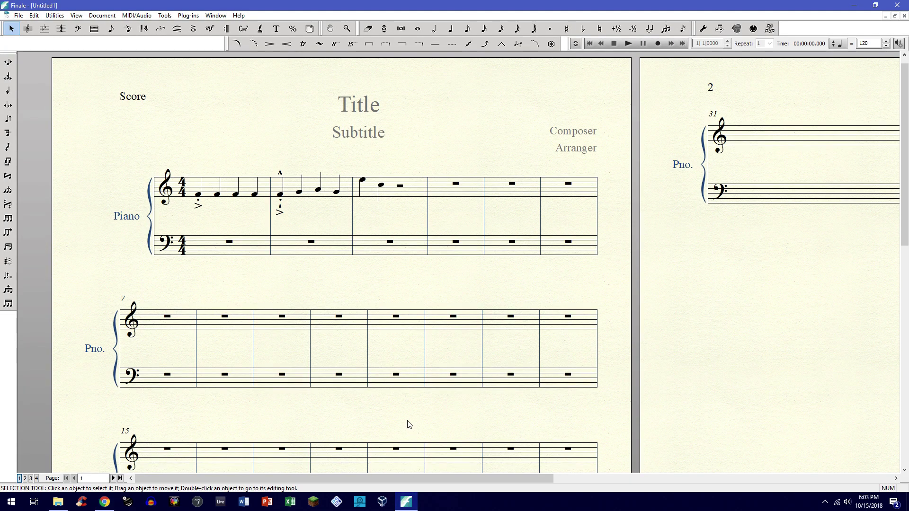
key(ctrl+shift+g)
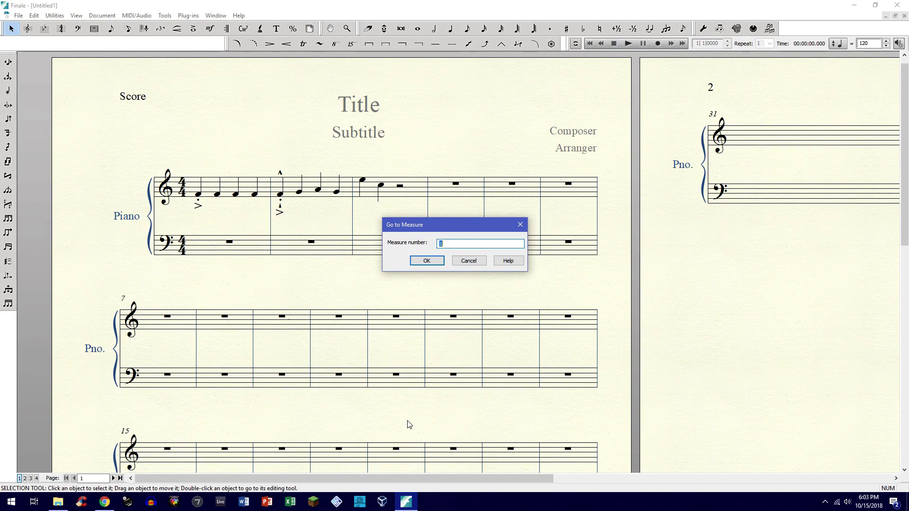
click(471, 262)
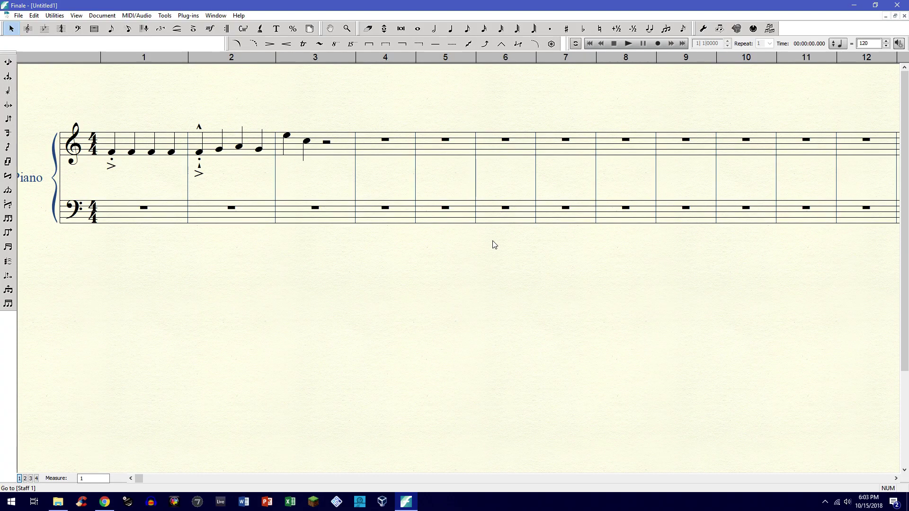
Show the score in Studio View, adjust Staff 1's pan and volume controls, and return to Scroll View.
key(ctrl+alt+shift+e)
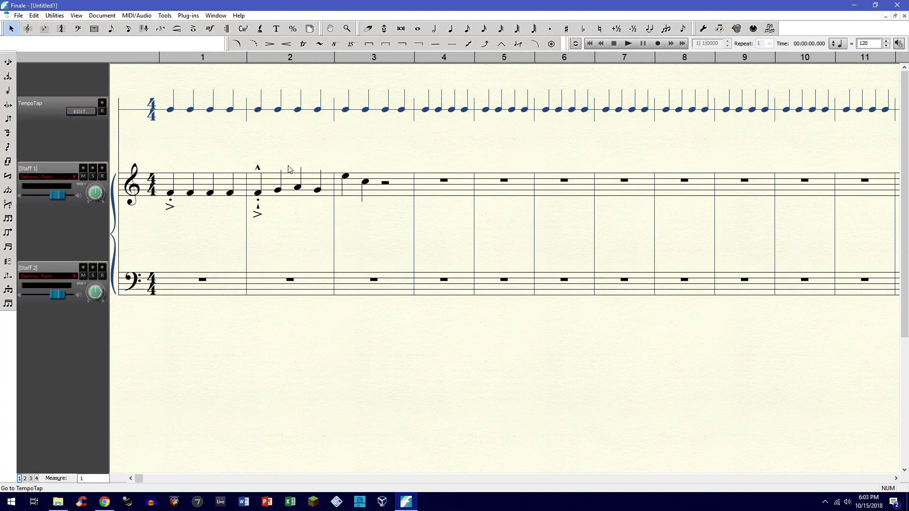
mouse_move(95, 194)
drag(94, 194, 101, 192)
drag(56, 195, 60, 195)
mouse_move(104, 197)
key(ctrl+shift+e)
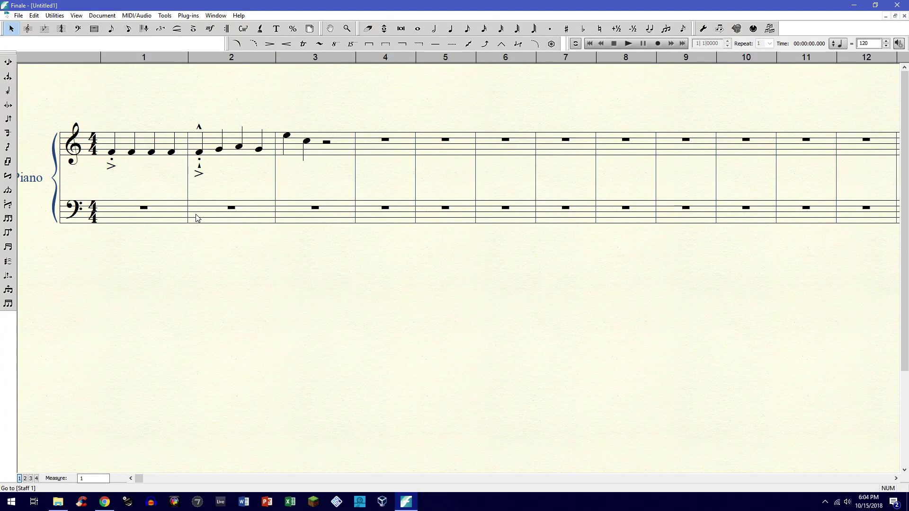
Use Go to Measure to jump to measure 29.
key(ctrl+g)
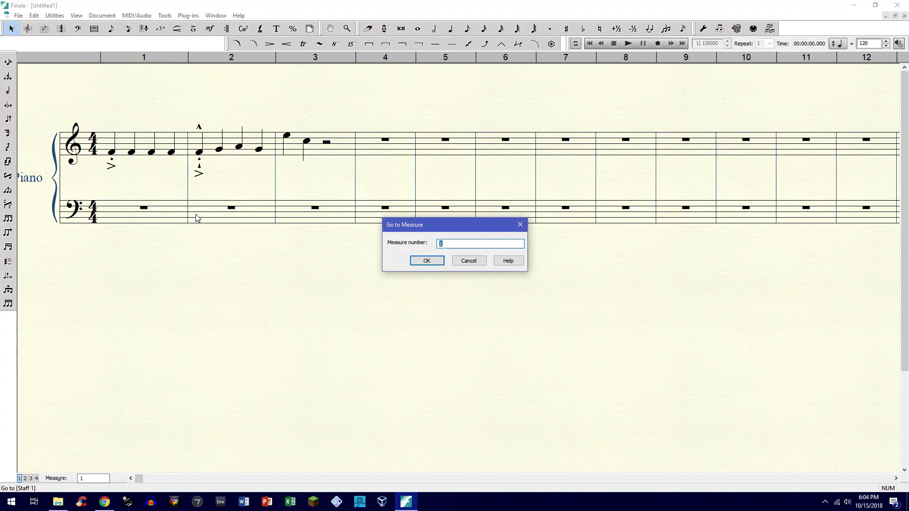
text(29)
key(Return)
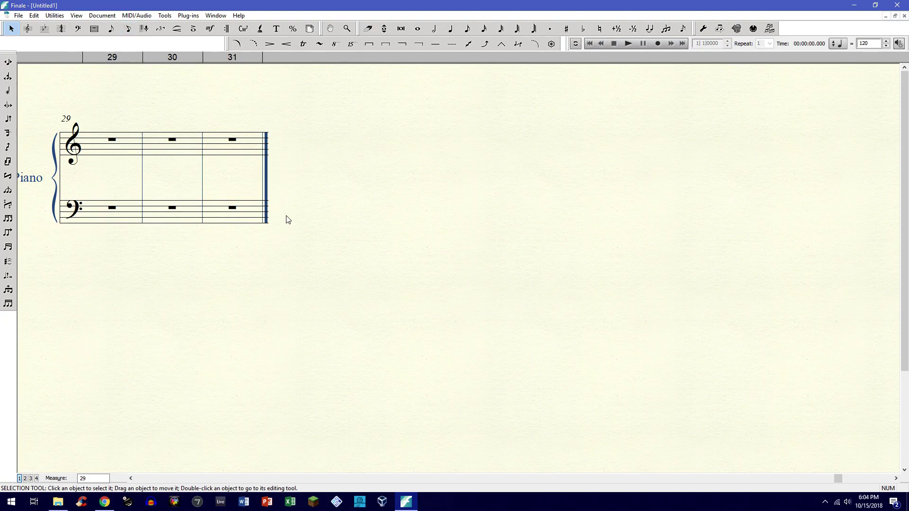
Jump back and forth between the first and last measures of the score, finishing at measure 1.
key(Home)
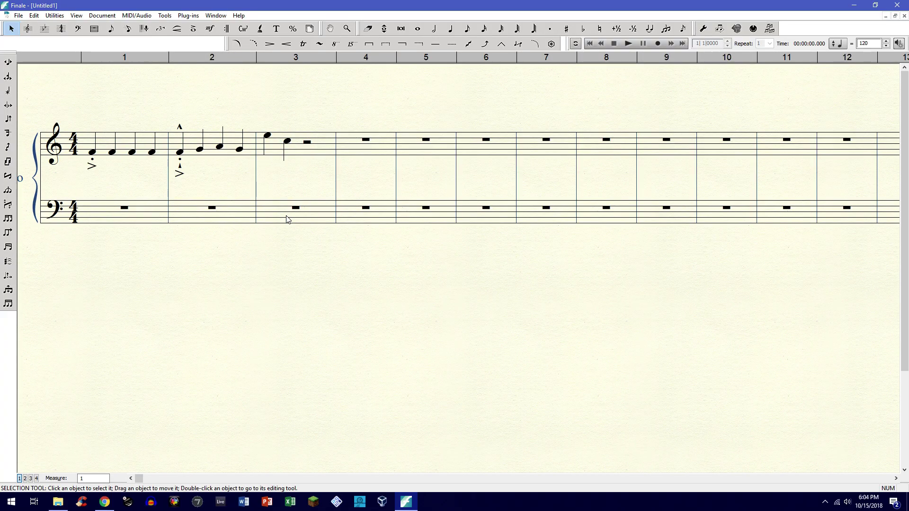
key(End)
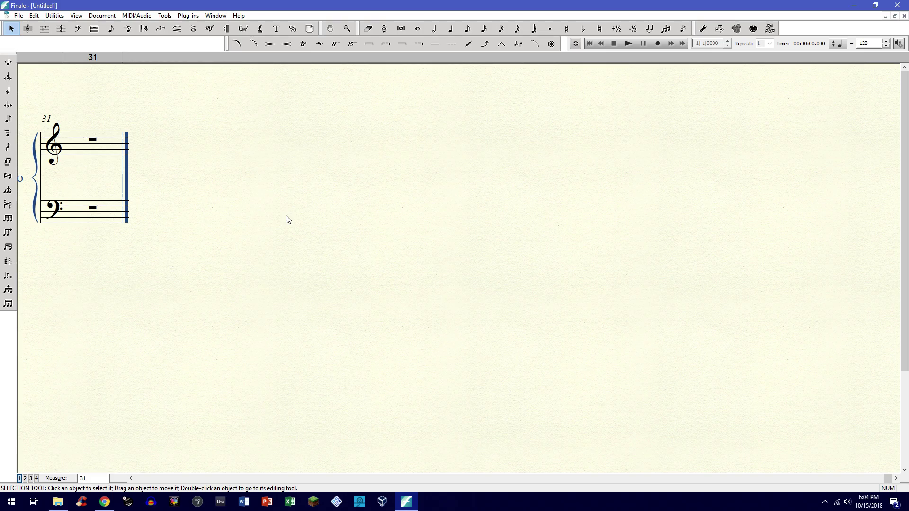
key(Home)
key(End)
key(Home)
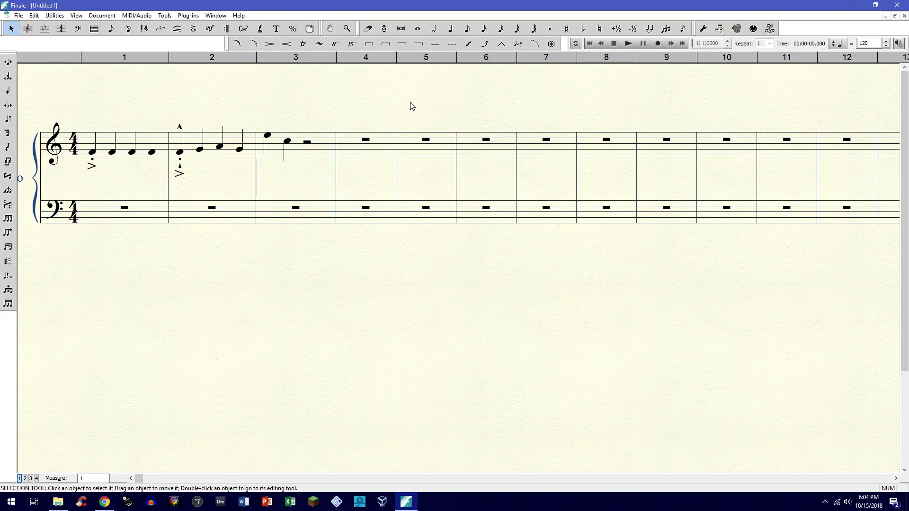
key(End)
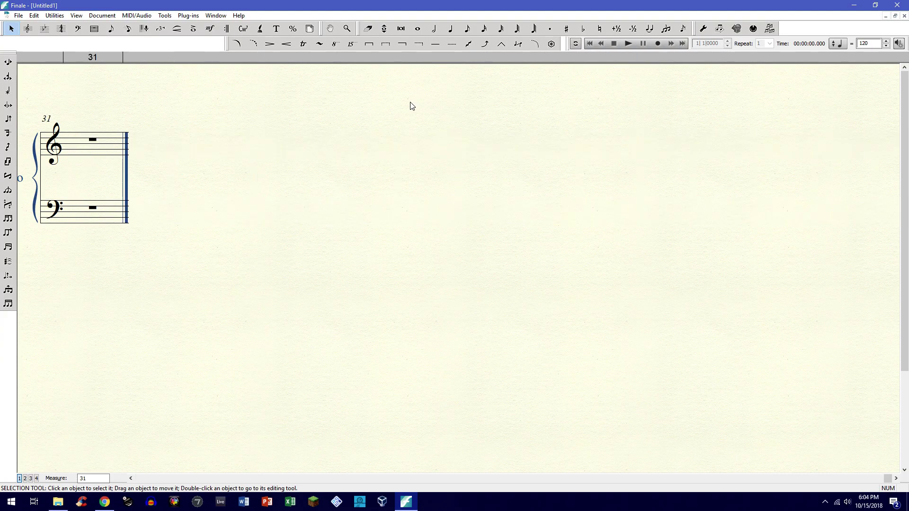
key(Home)
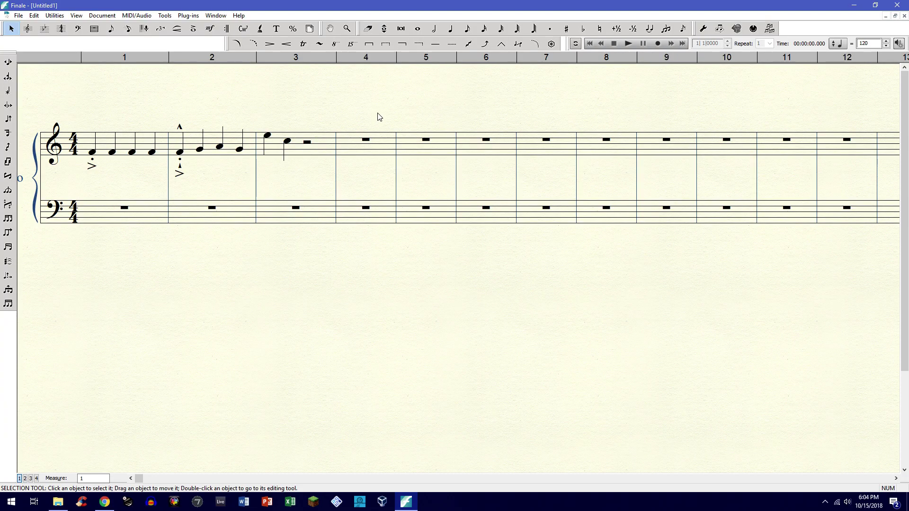
key(End)
key(Home)
Switch the score to Page View and move up and down through its pages.
key(ctrl+e)
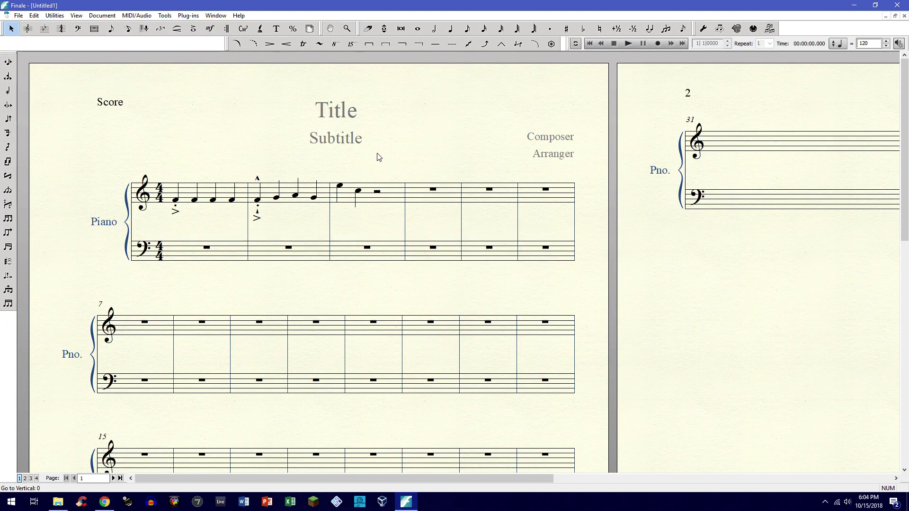
key(Page_Down)
key(Page_Up)
key(Page_Down)
key(Page_Up)
scroll(410, 198, down, 5)
scroll(410, 198, up, 5)
scroll(408, 197, down, 5)
scroll(407, 197, up, 5)
Switch to Chrome, return to the new-features page, and read the installation and Finale files entries.
click(104, 501)
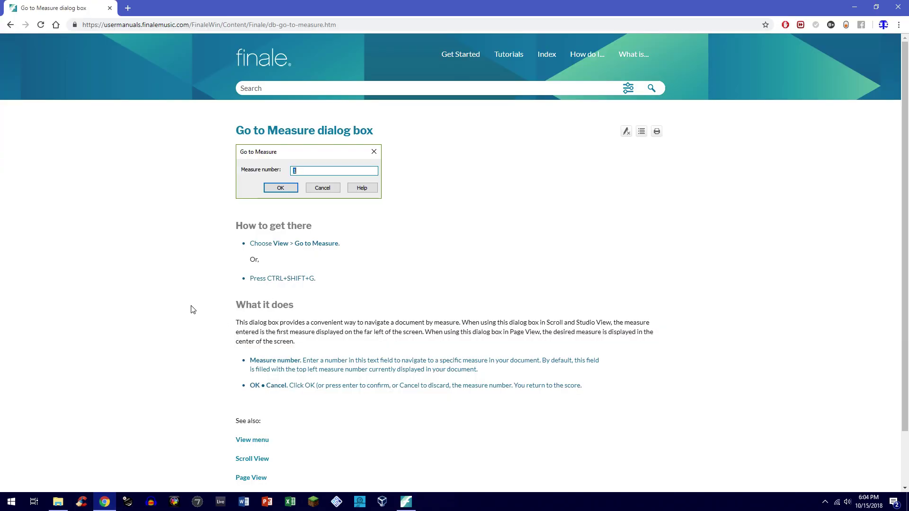
click(10, 25)
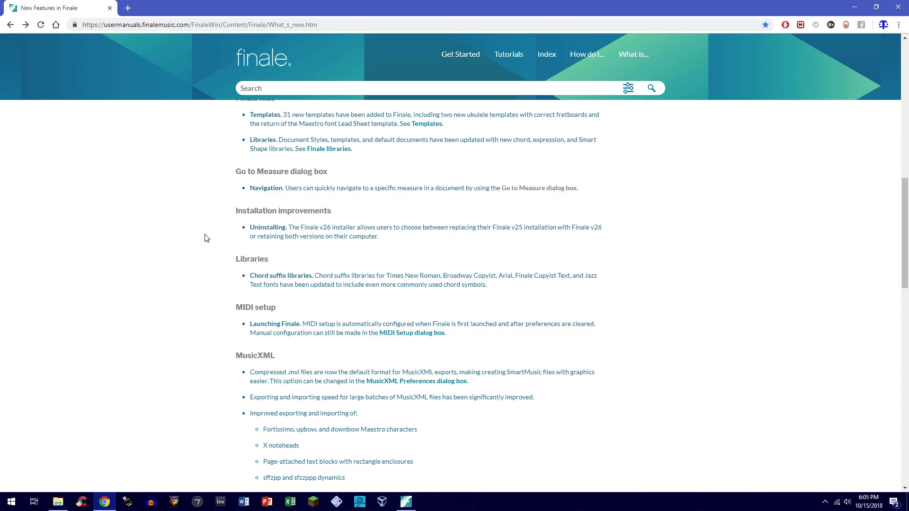
scroll(230, 221, up, 2)
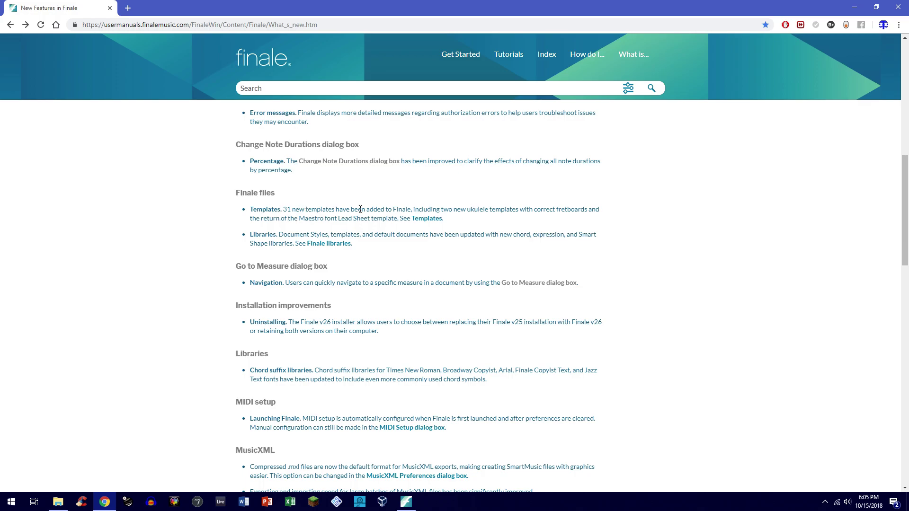
Open the linked Templates manual page and read its instructions and list of template categories.
click(427, 221)
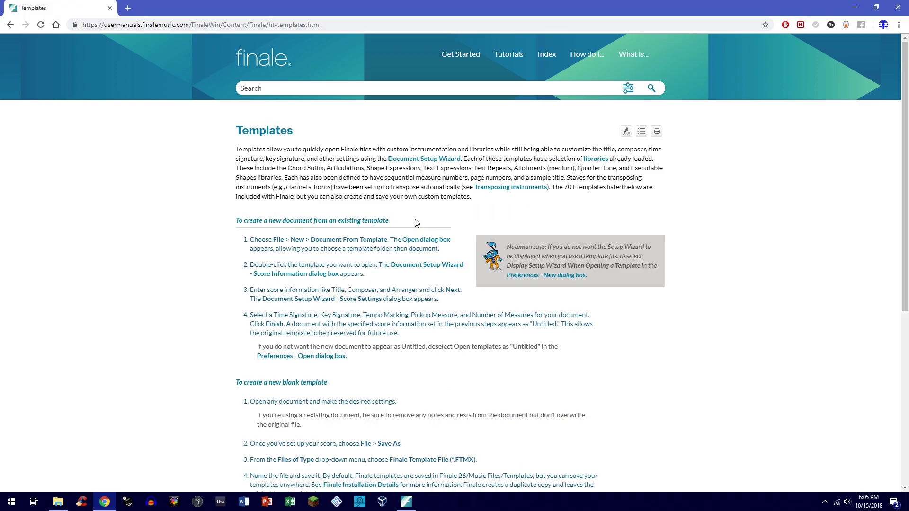
scroll(416, 222, down, 3)
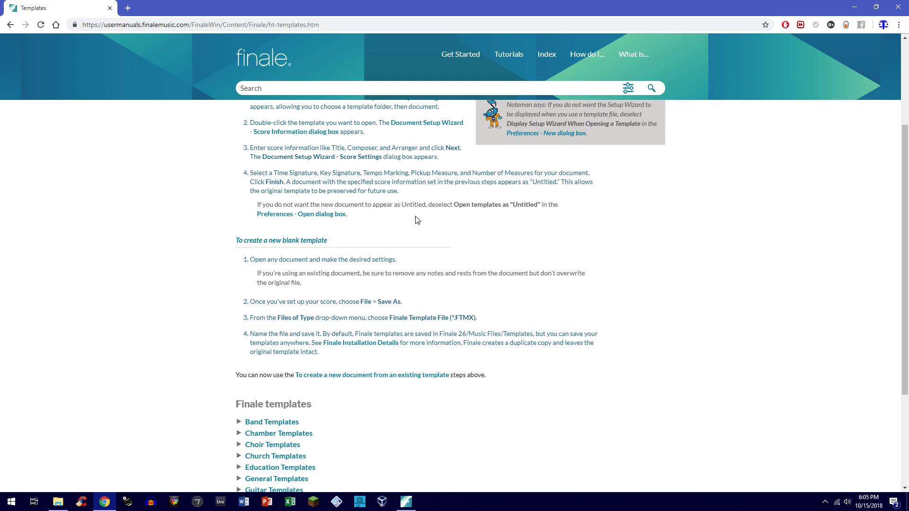
scroll(416, 220, up, 3)
scroll(416, 219, down, 7)
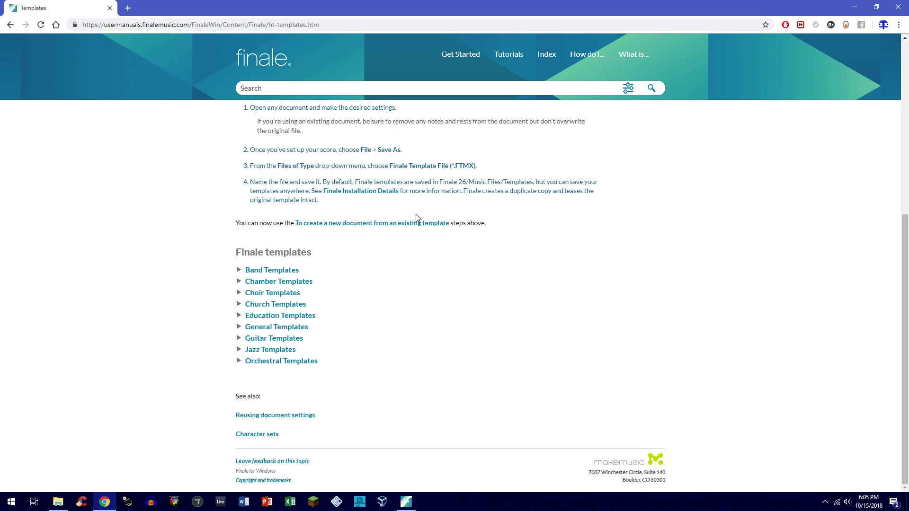
scroll(341, 237, up, 6)
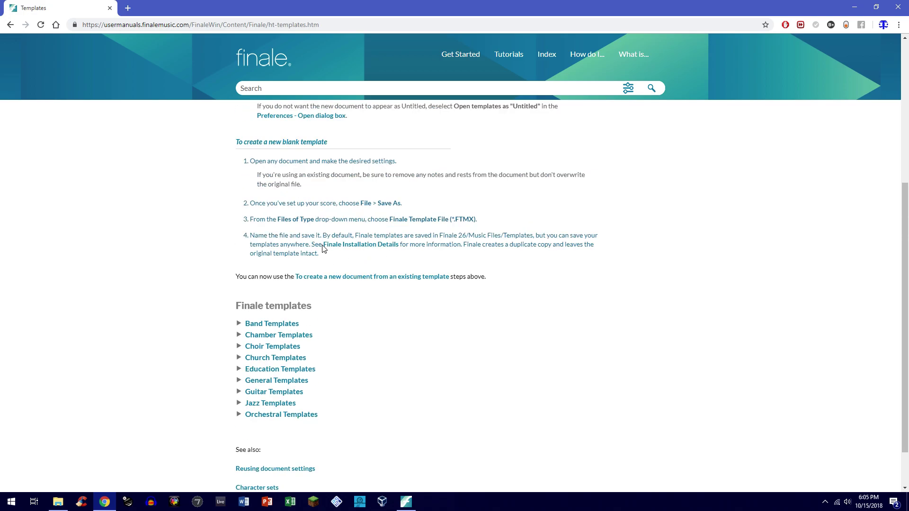
Switch back to Finale, open the Document Setup Wizard to view its ensembles and document styles, and cancel it.
click(406, 501)
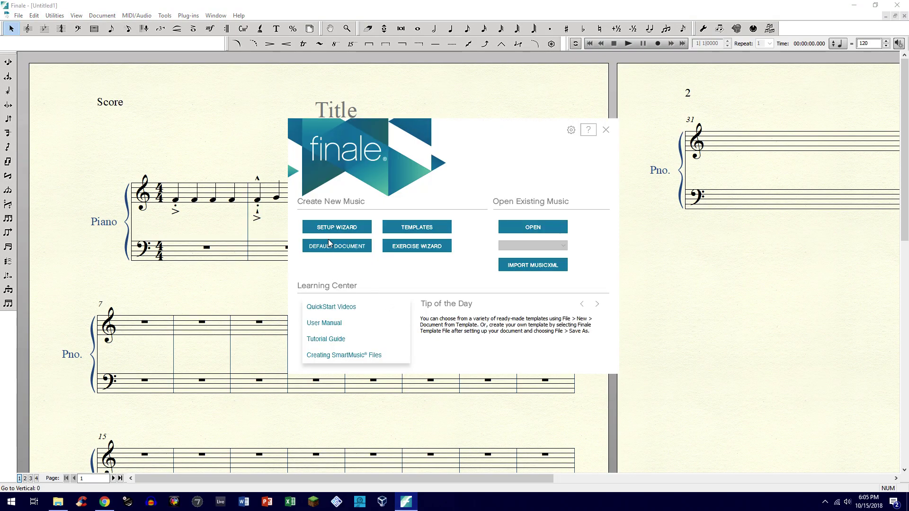
click(331, 246)
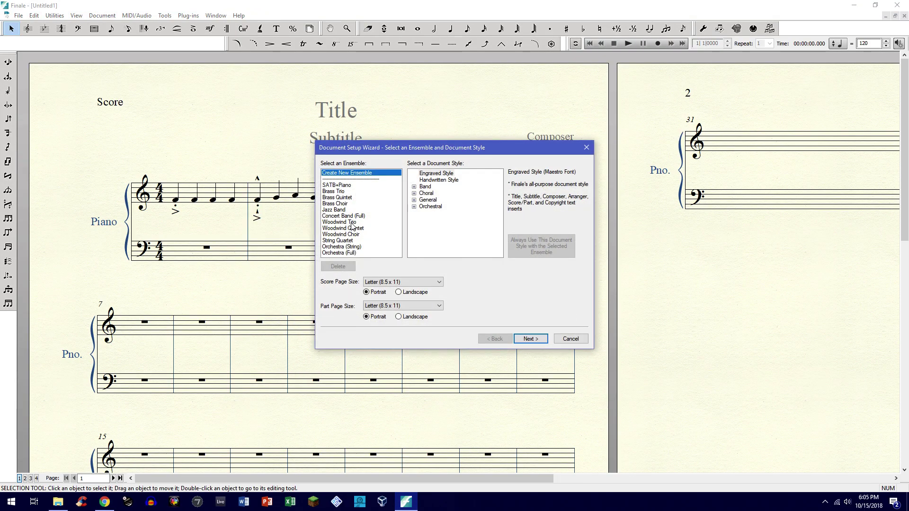
click(568, 340)
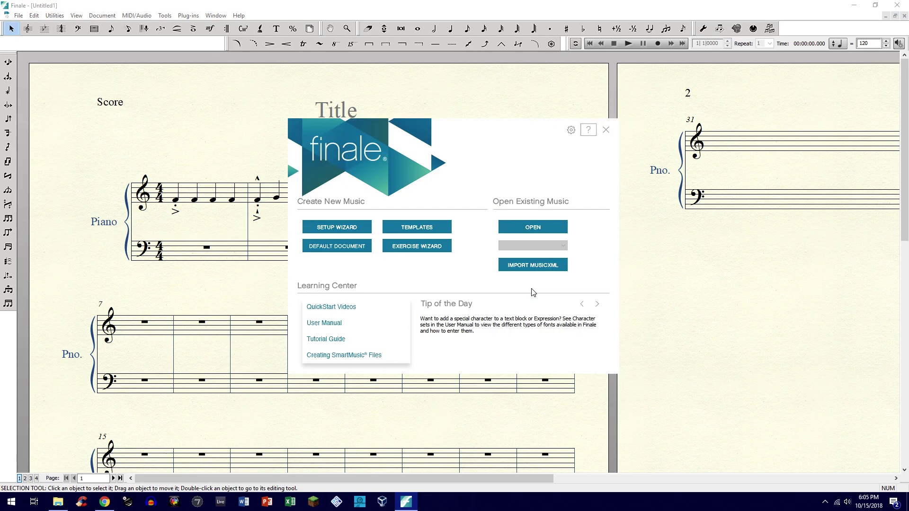
Create a new score from the String Orchestra with Piano template, keeping the default score information, 4/4 time, C Major, and 31 measures.
key(Escape)
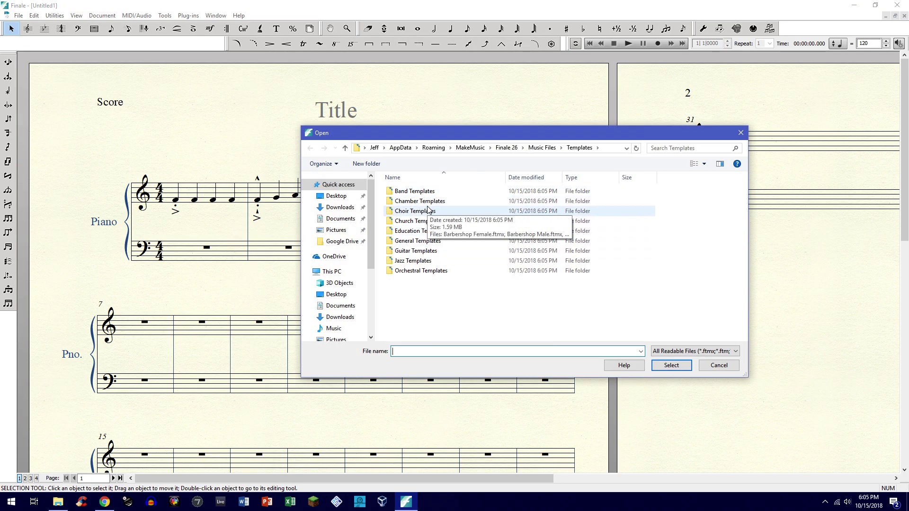
double_click(436, 272)
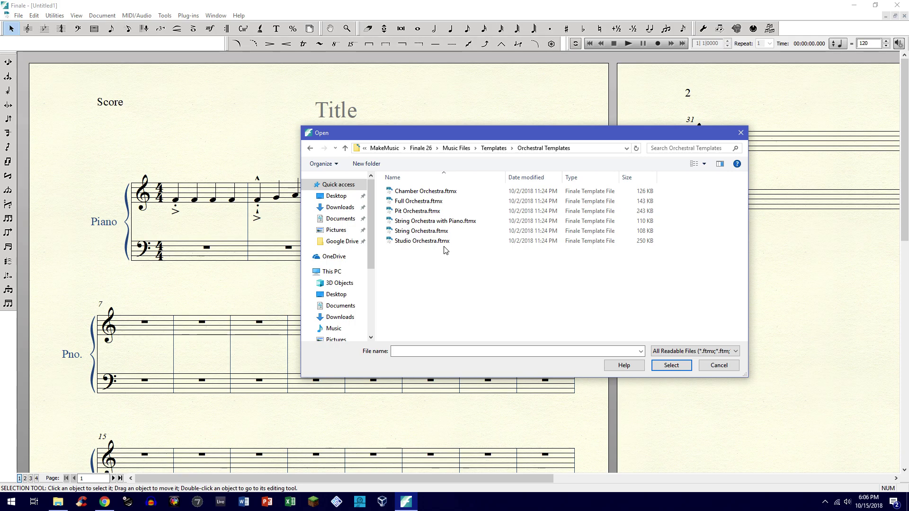
click(471, 221)
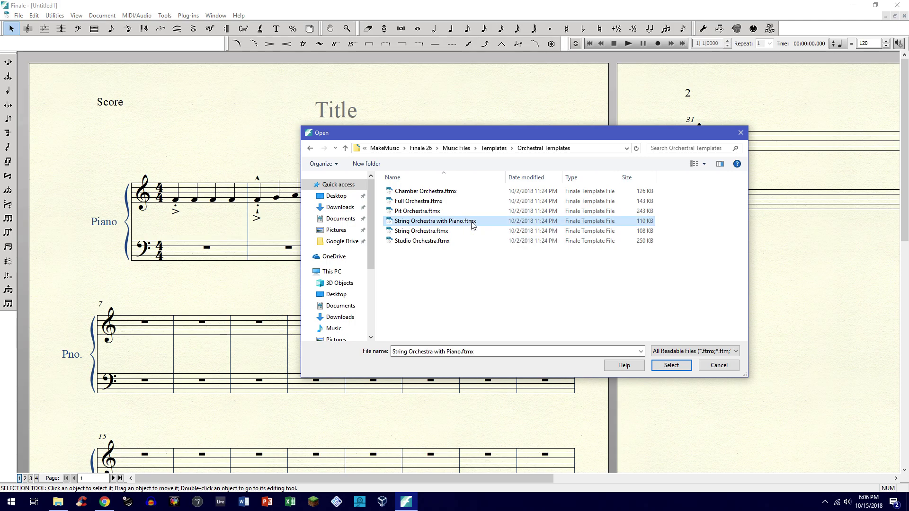
click(667, 364)
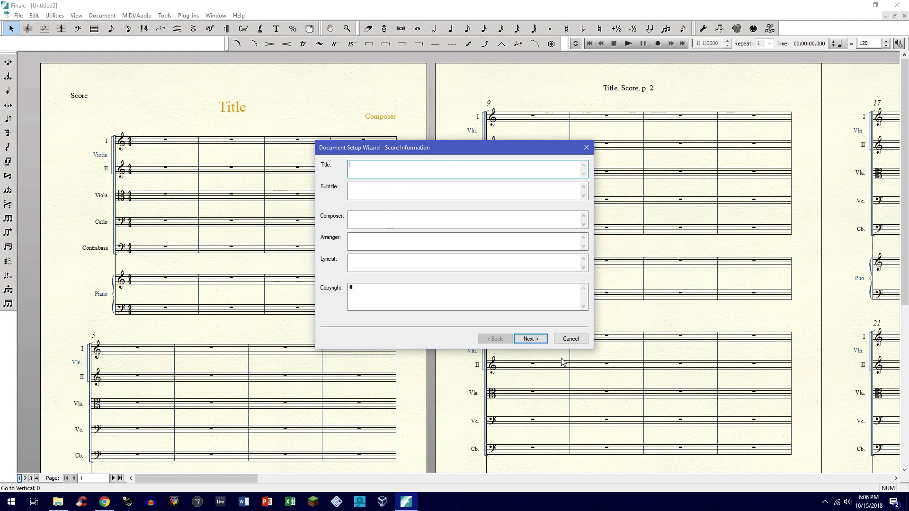
click(530, 339)
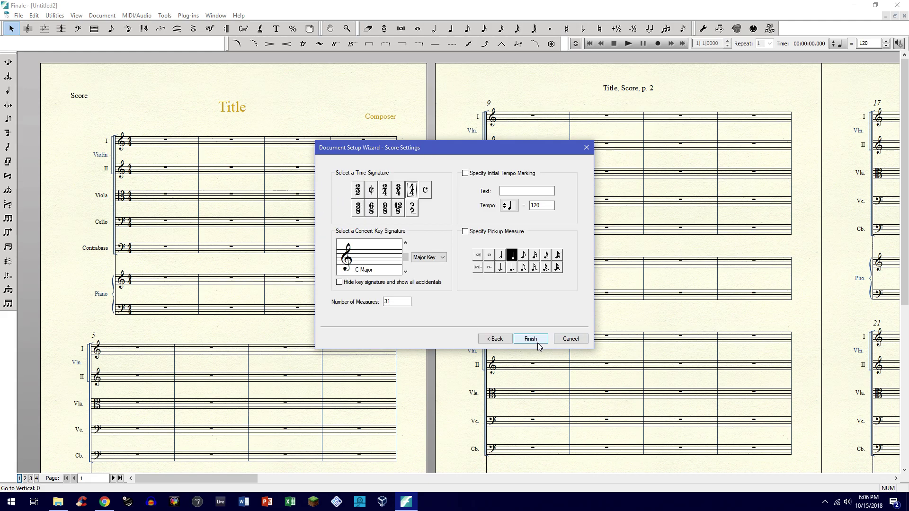
click(538, 343)
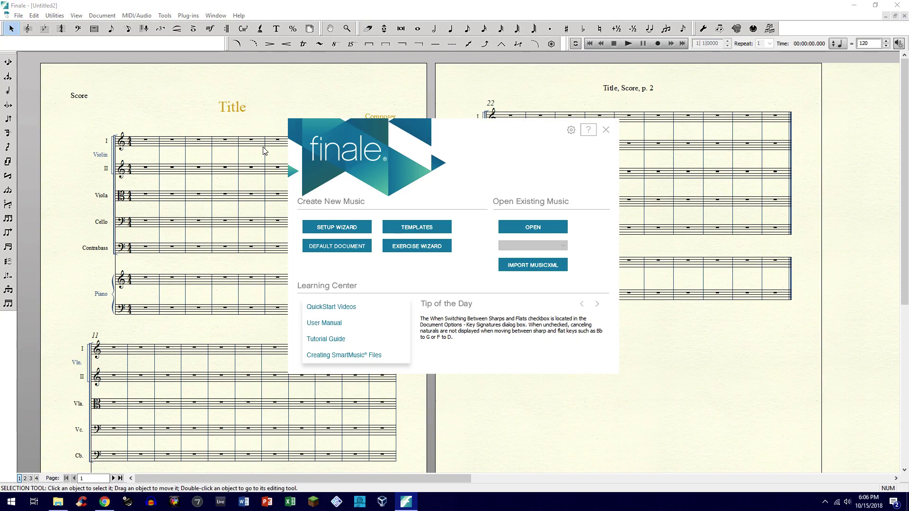
Review the available template folders again and close the file dialog without choosing a template.
click(429, 229)
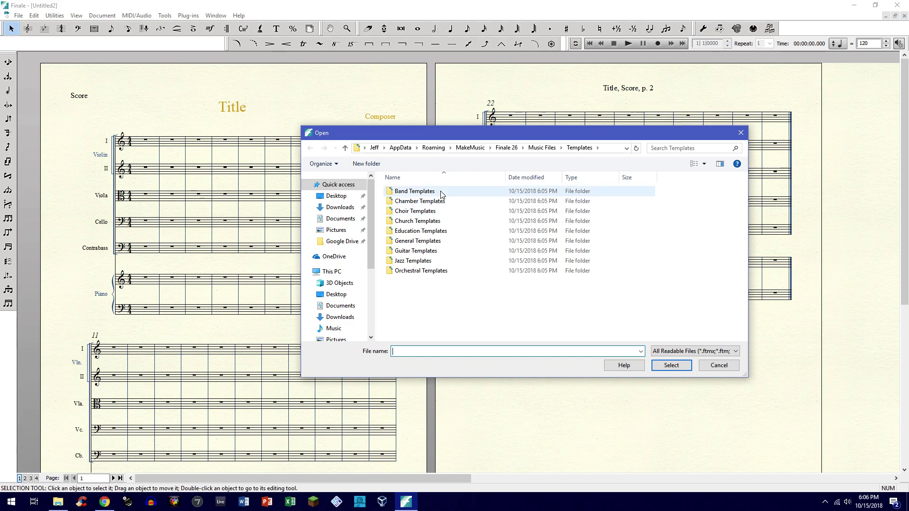
click(740, 133)
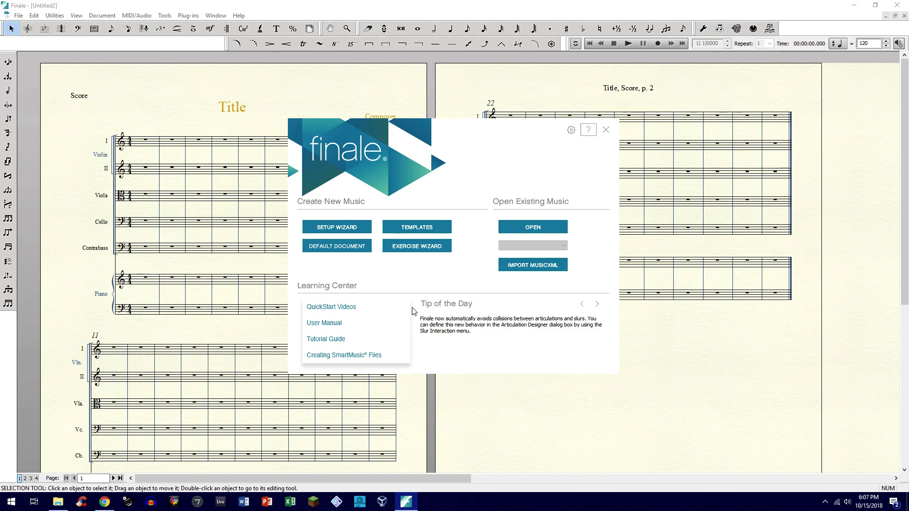
Dismiss the launch window, switch to the manual in Chrome, and return to its New Features in Finale page.
click(610, 133)
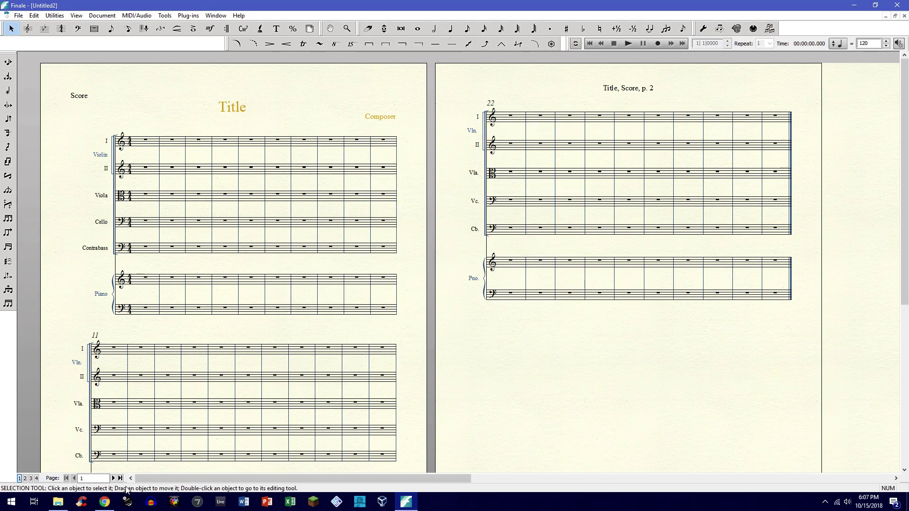
click(104, 502)
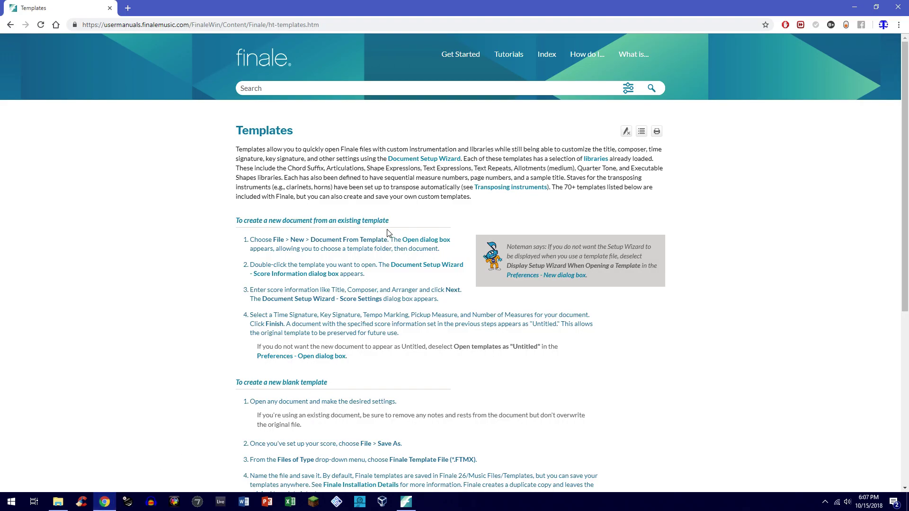
click(10, 24)
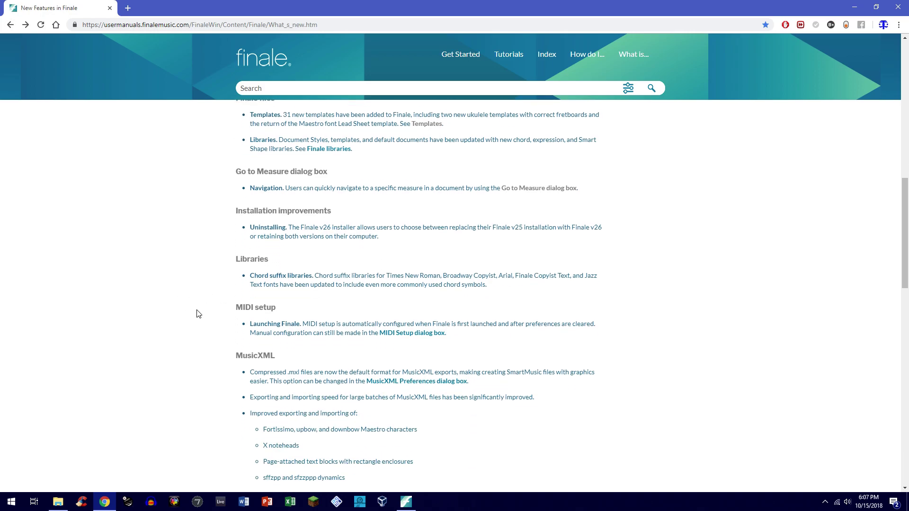
Switch back to Finale and close the string orchestra with piano score without saving it.
click(406, 501)
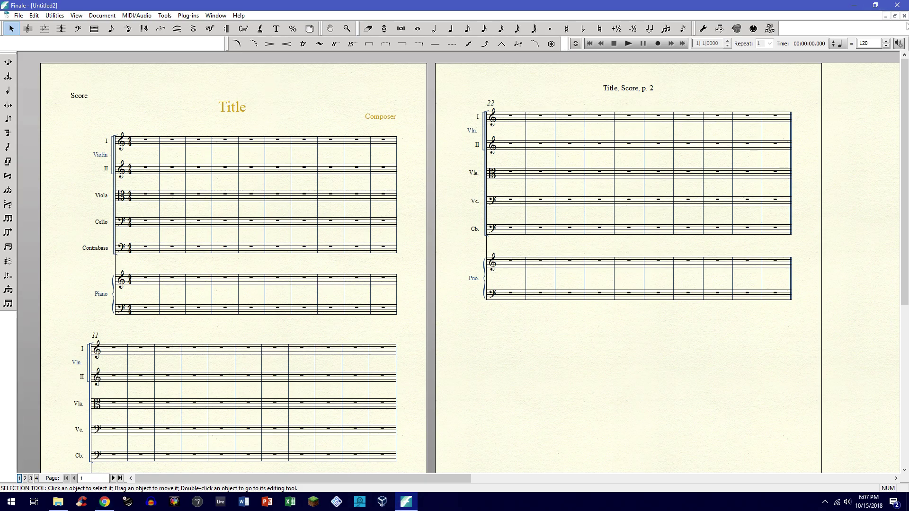
click(903, 16)
click(449, 271)
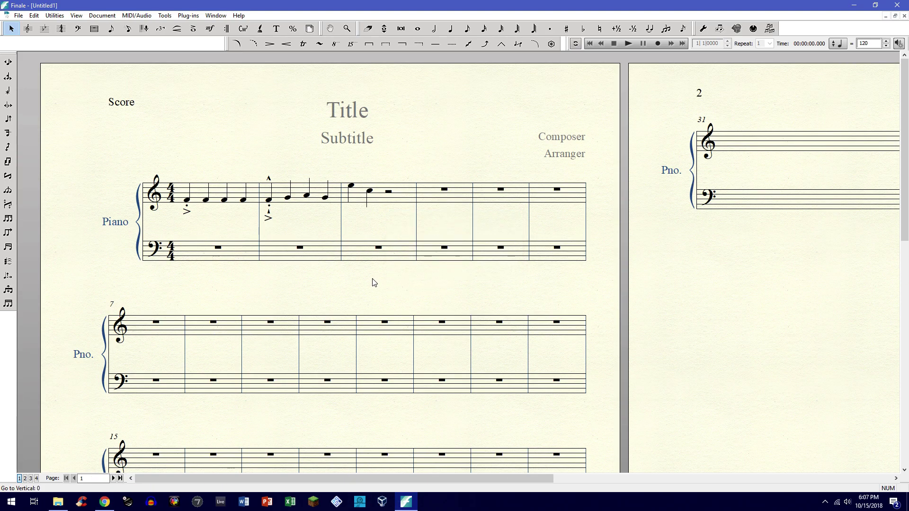
Enter quarter notes C, E-flat, F, G, A-flat, B-flat and C in the piano's treble staff from measure 4, and leave note entry.
click(450, 28)
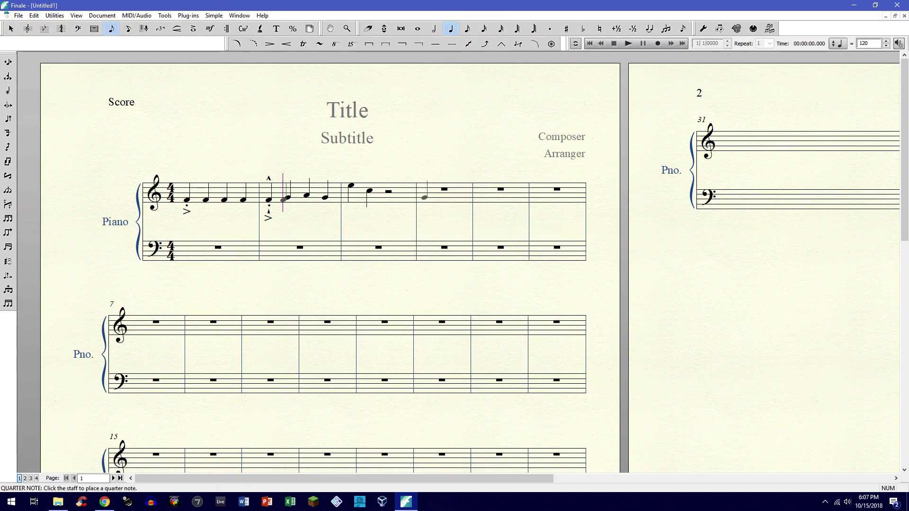
click(420, 197)
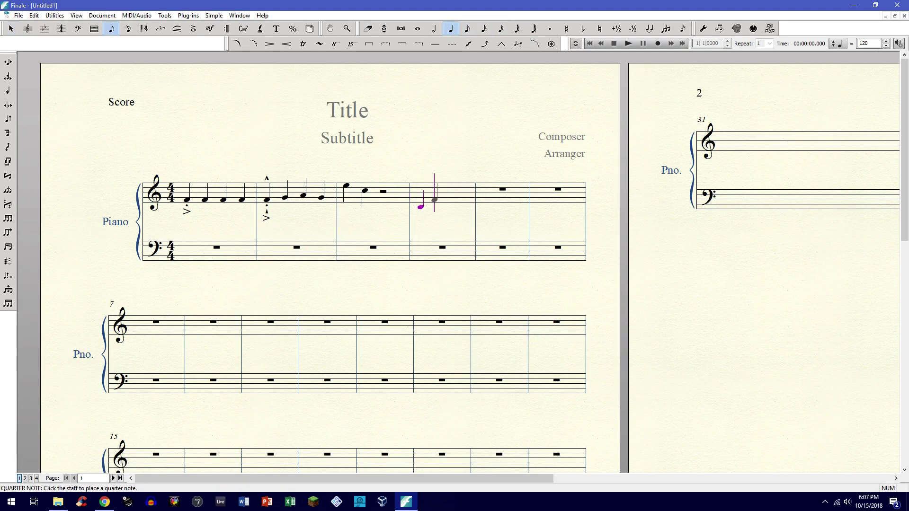
key(e)
key(minus)
key(f)
key(g)
key(a)
key(minus)
key(b)
key(minus)
key(c)
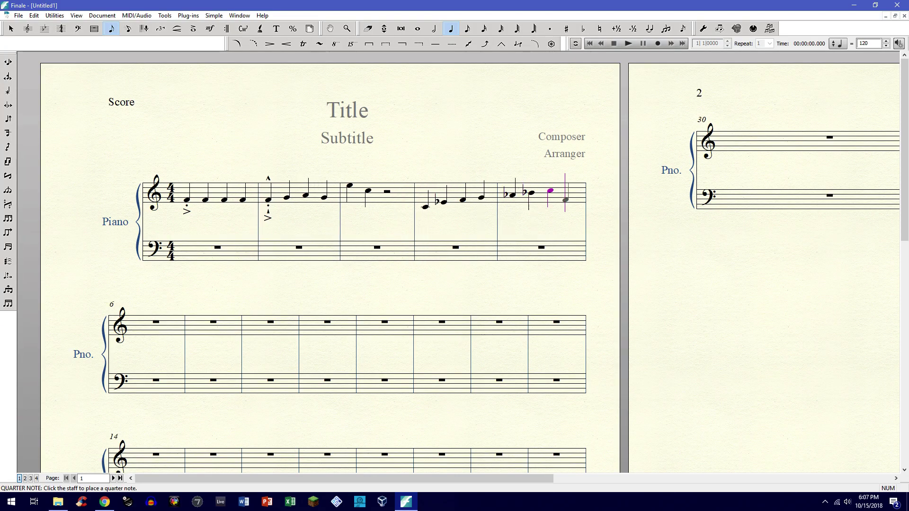
click(12, 31)
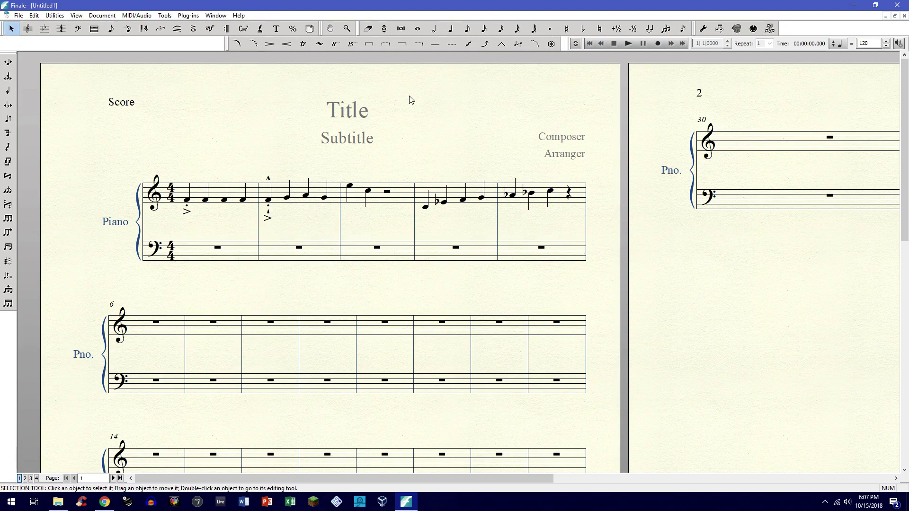
Open the VST Banks & Effects settings, view the ARIA Player assigned to Bank 1, and close the player.
click(188, 15)
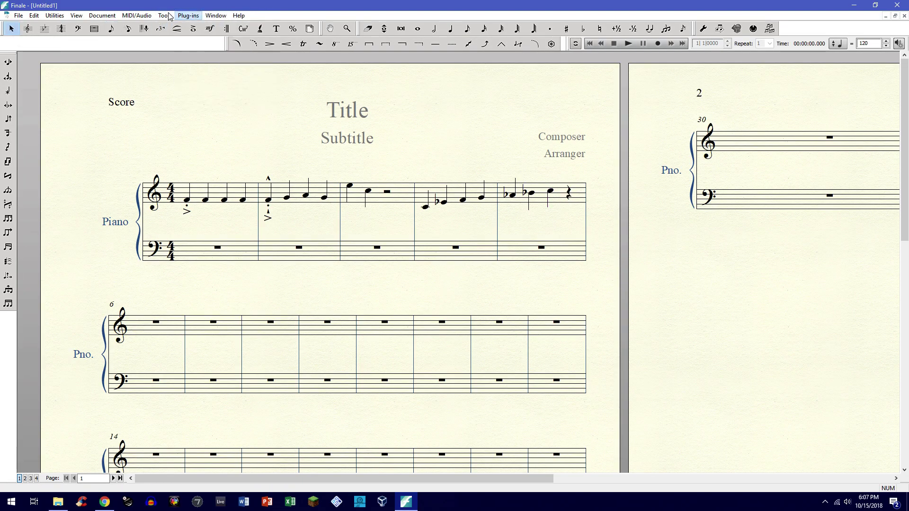
mouse_move(132, 17)
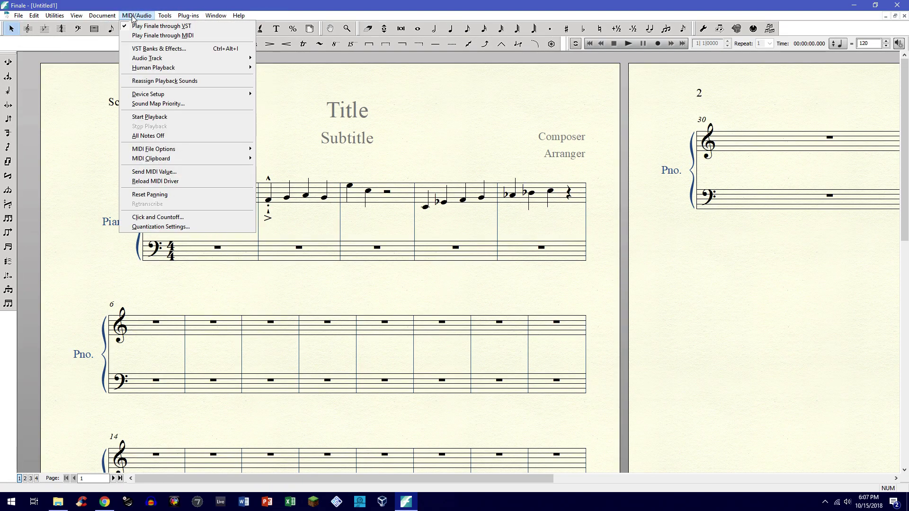
click(159, 49)
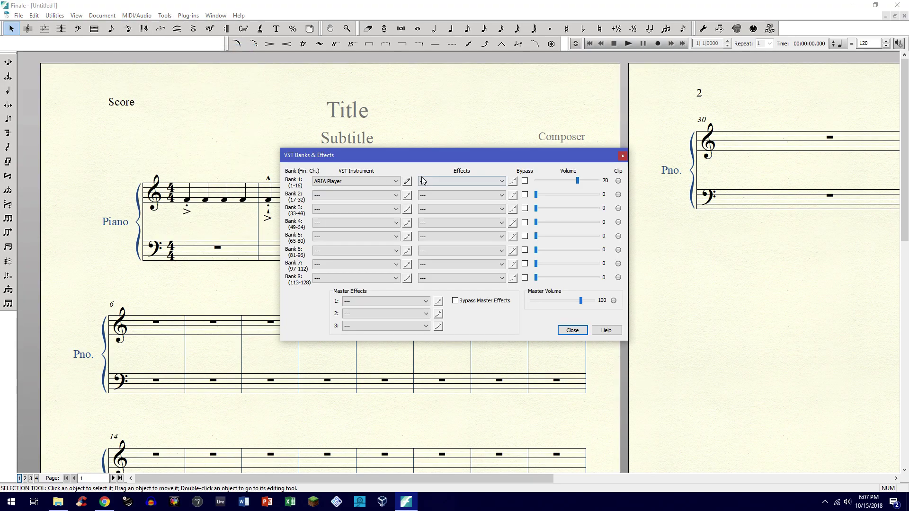
click(407, 182)
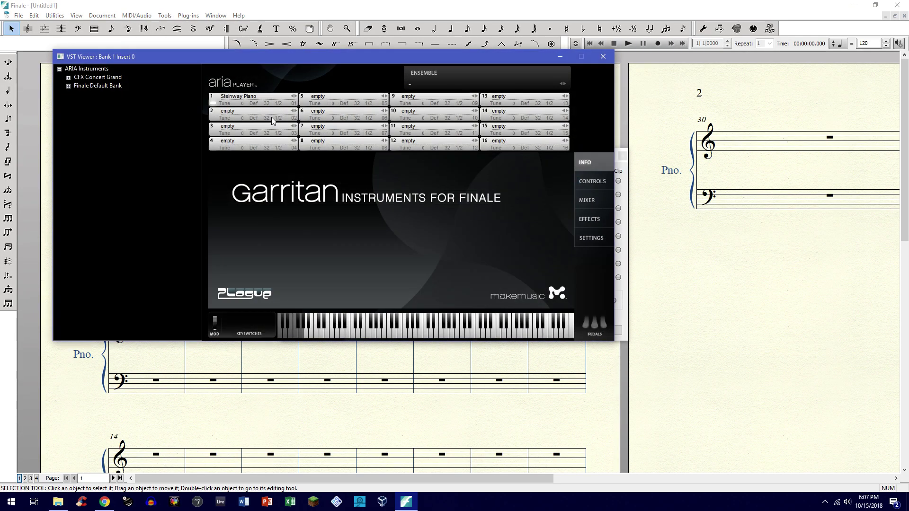
click(602, 57)
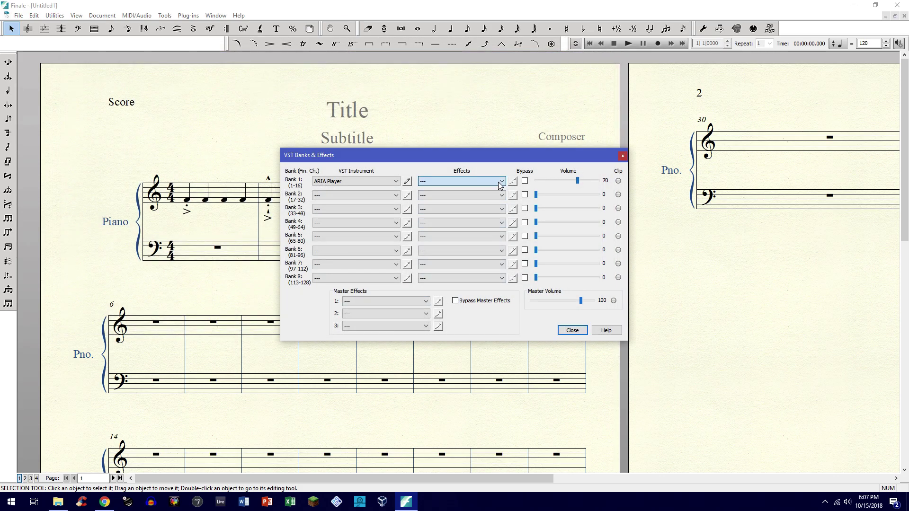
Examine the Bank 1 effects, master effects and instrument choices, and close the VST Banks & Effects settings.
click(494, 181)
click(487, 186)
click(477, 183)
click(371, 301)
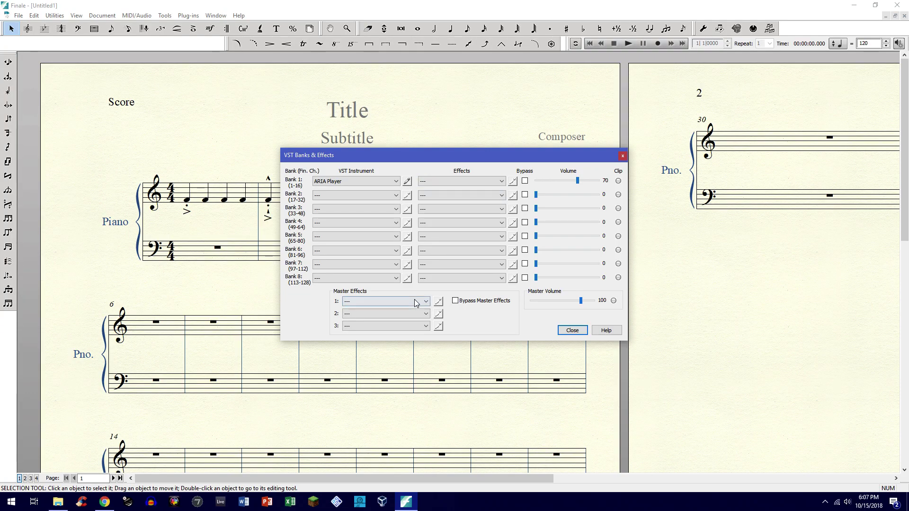
click(456, 301)
click(341, 184)
click(571, 332)
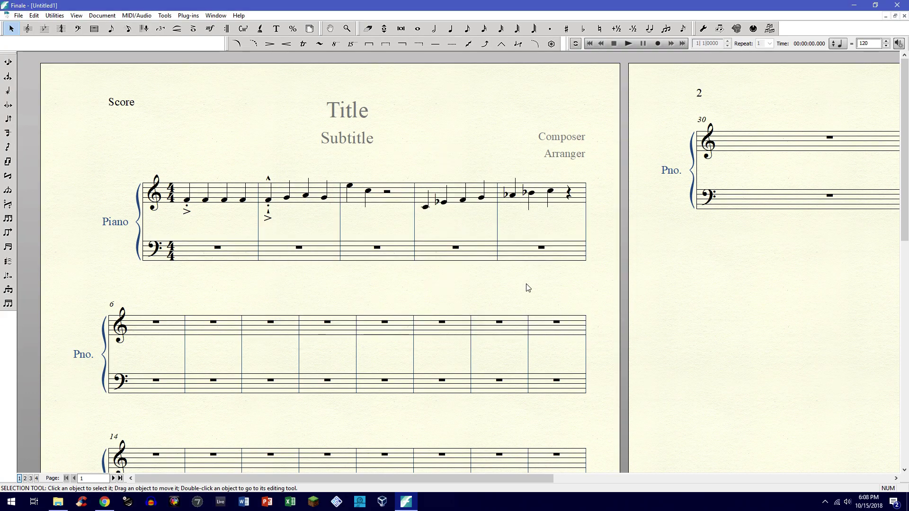
Switch to the New Features manual page and read its installation, libraries and MIDI setup entries down to the MusicXML section.
click(105, 500)
scroll(193, 263, down, 1)
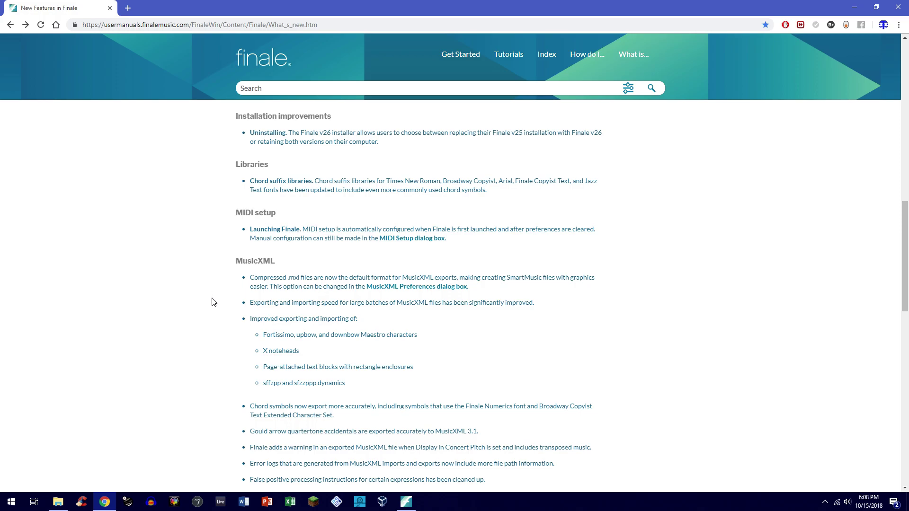
scroll(213, 302, down, 3)
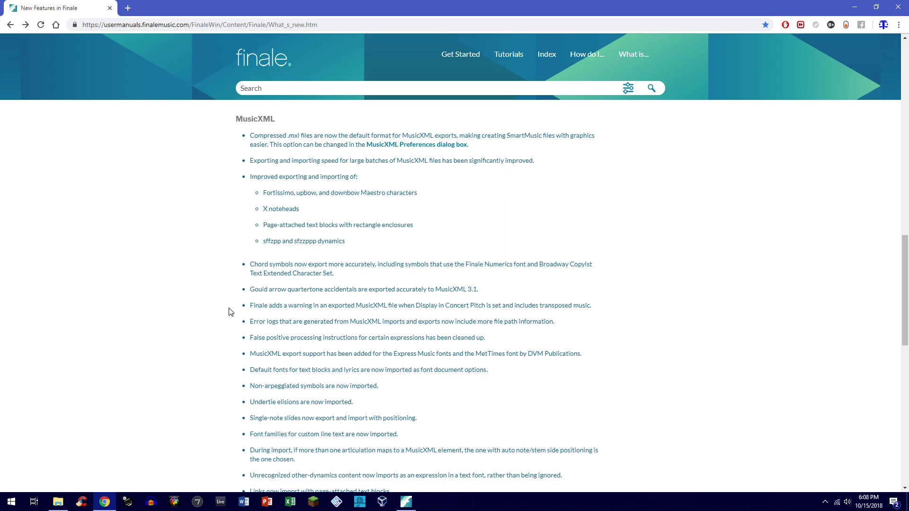
scroll(238, 302, up, 1)
scroll(239, 303, up, 2)
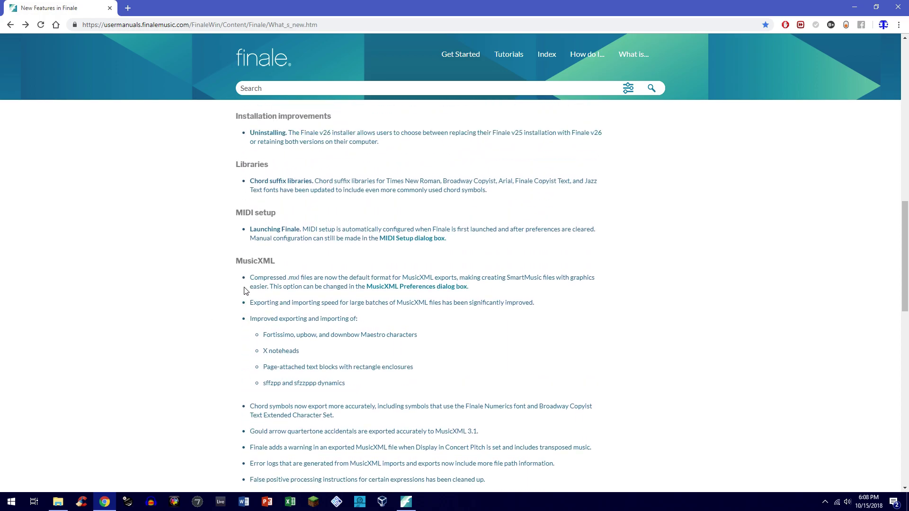
scroll(245, 288, down, 3)
scroll(245, 287, down, 4)
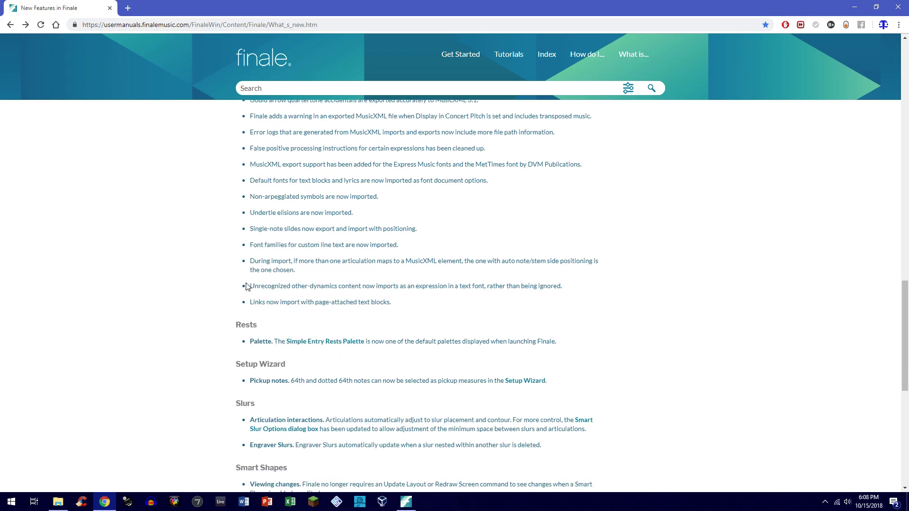
scroll(246, 286, up, 7)
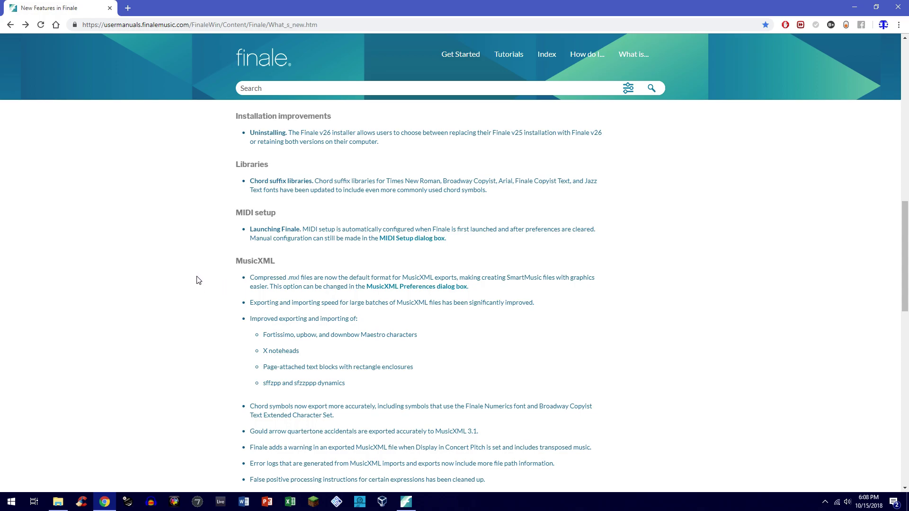
scroll(198, 283, down, 1)
scroll(199, 282, down, 1)
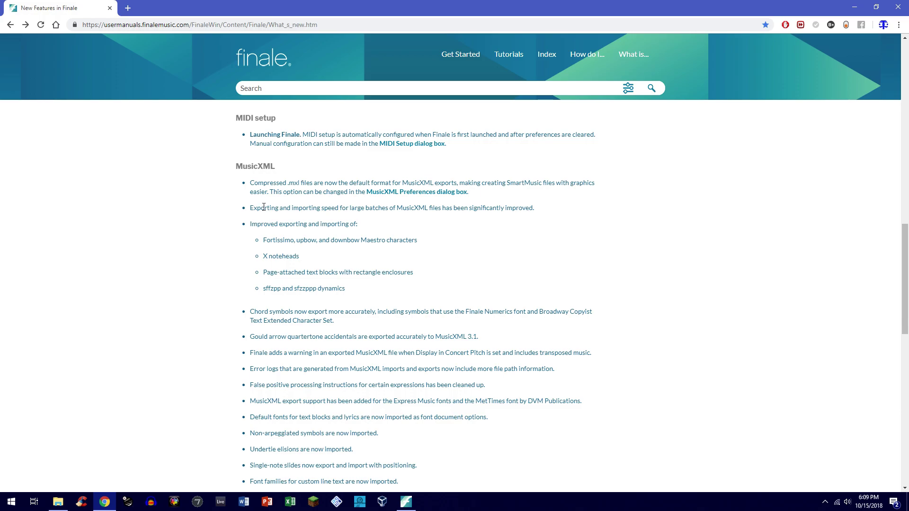
Read through the MusicXML section's list of import and export improvements, including the supported music fonts.
drag(224, 171, 329, 173)
click(316, 164)
drag(232, 169, 294, 168)
click(297, 167)
scroll(257, 164, up, 1)
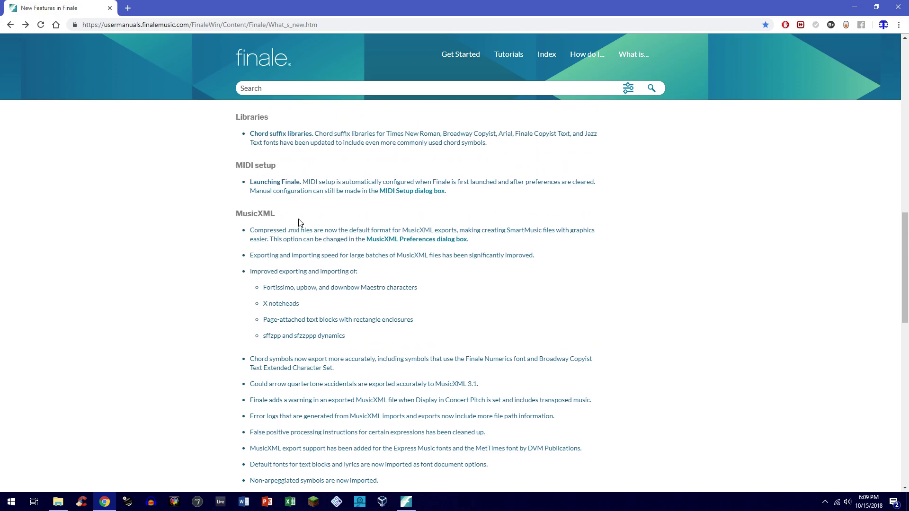
scroll(280, 239, down, 3)
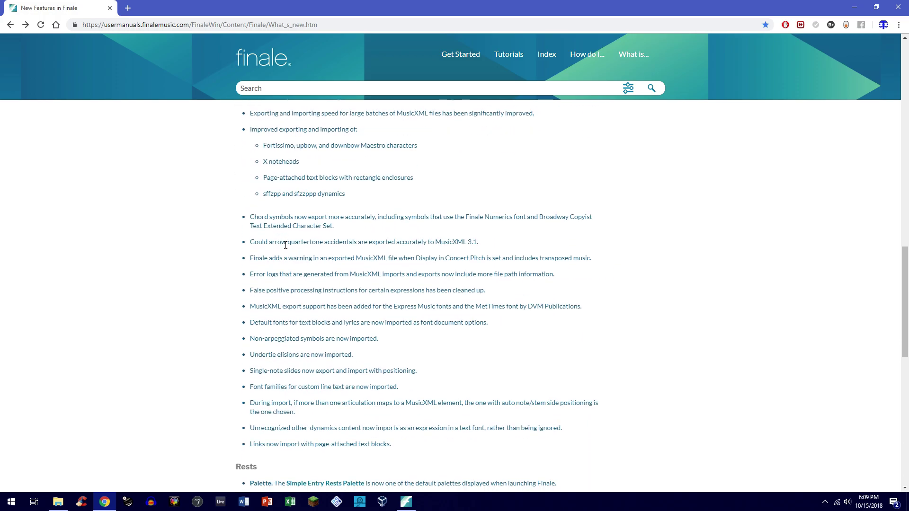
scroll(292, 244, up, 1)
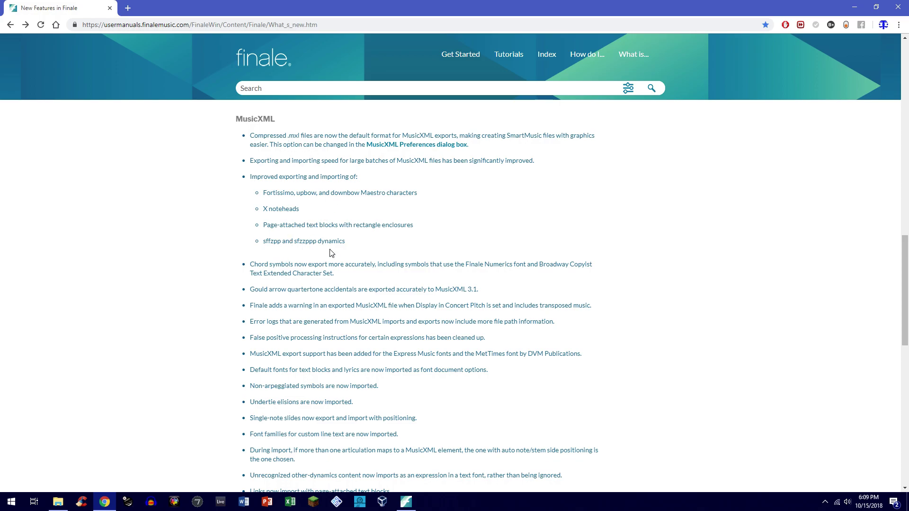
scroll(356, 241, down, 3)
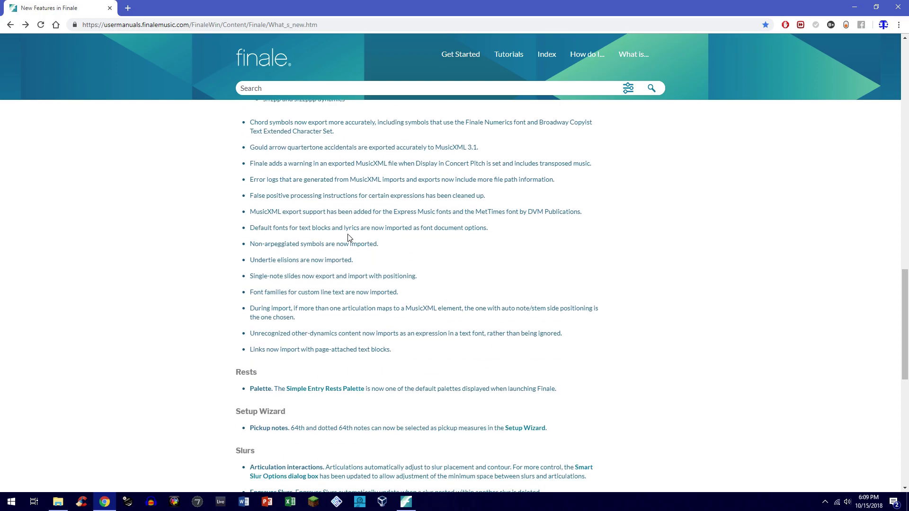
scroll(356, 261, up, 3)
scroll(317, 298, down, 4)
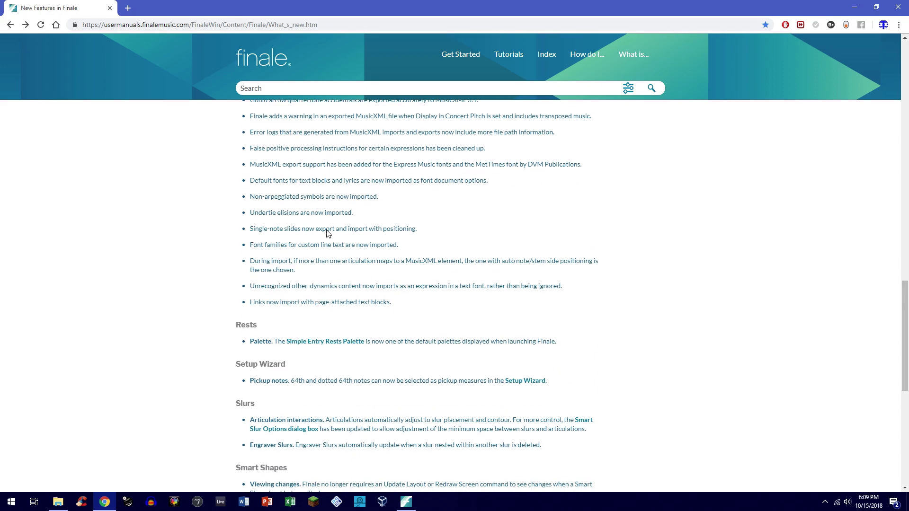
scroll(326, 225, up, 4)
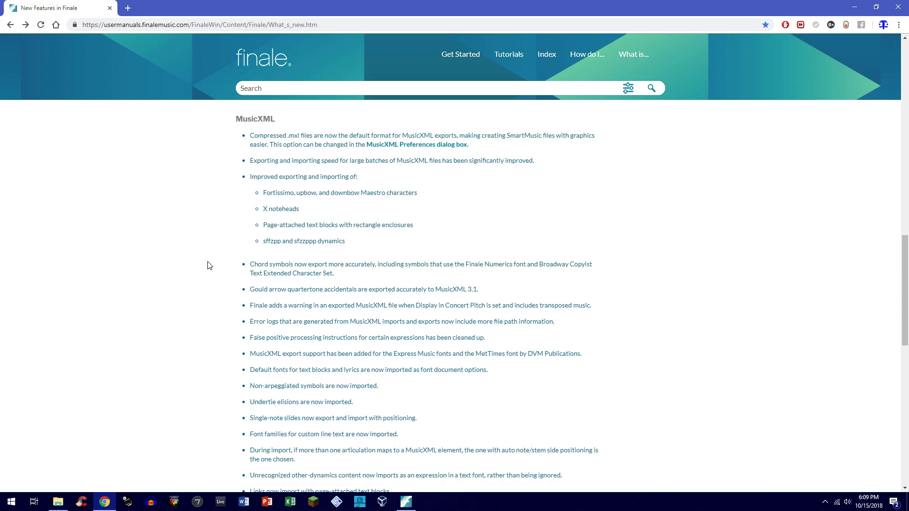
scroll(207, 265, down, 2)
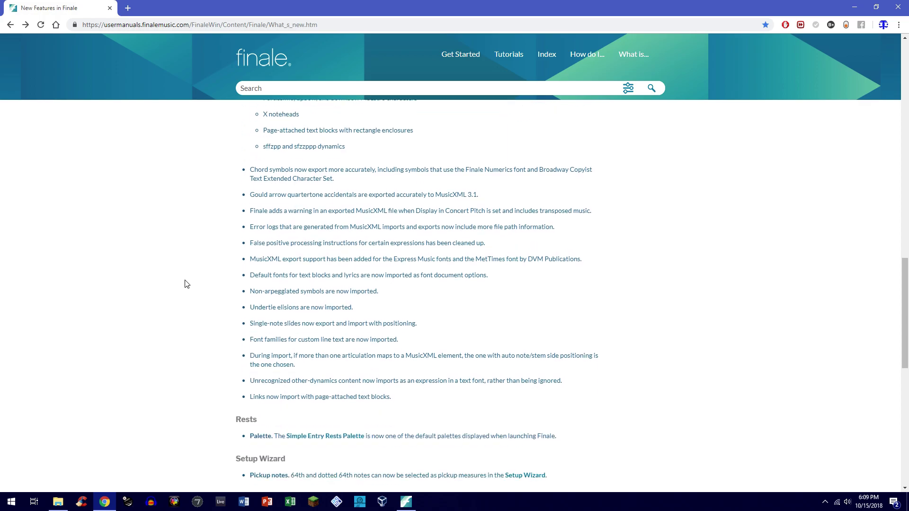
drag(254, 259, 368, 260)
click(343, 261)
Read the Rests entry about the Simple Entry Rests Palette on the New Features page.
scroll(169, 287, down, 4)
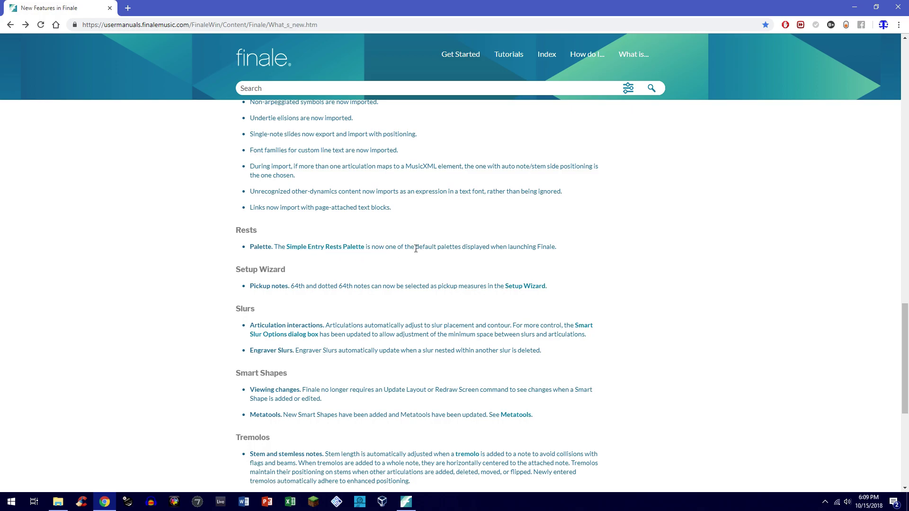
drag(426, 248, 503, 248)
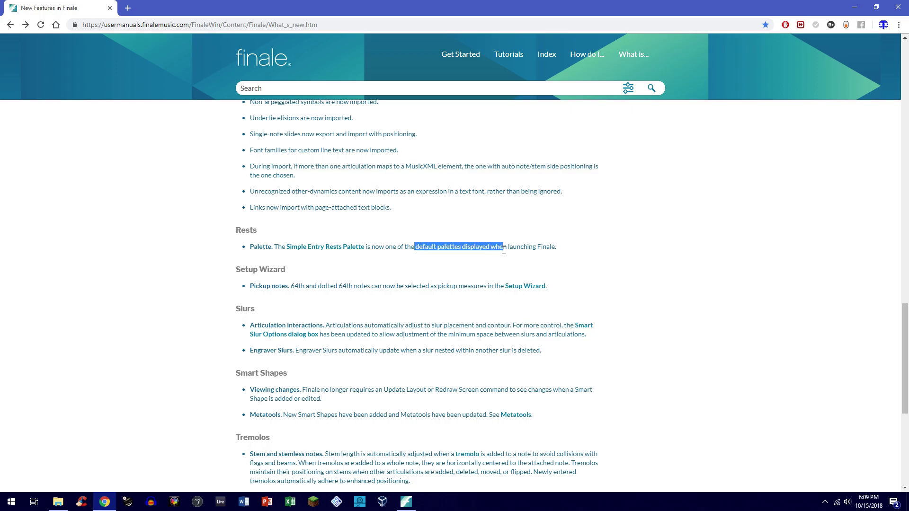
click(519, 250)
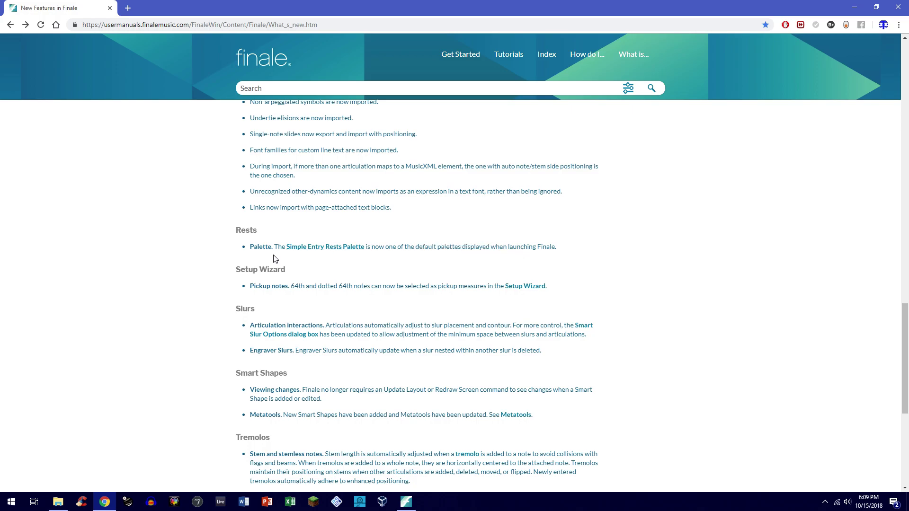
drag(281, 248, 437, 247)
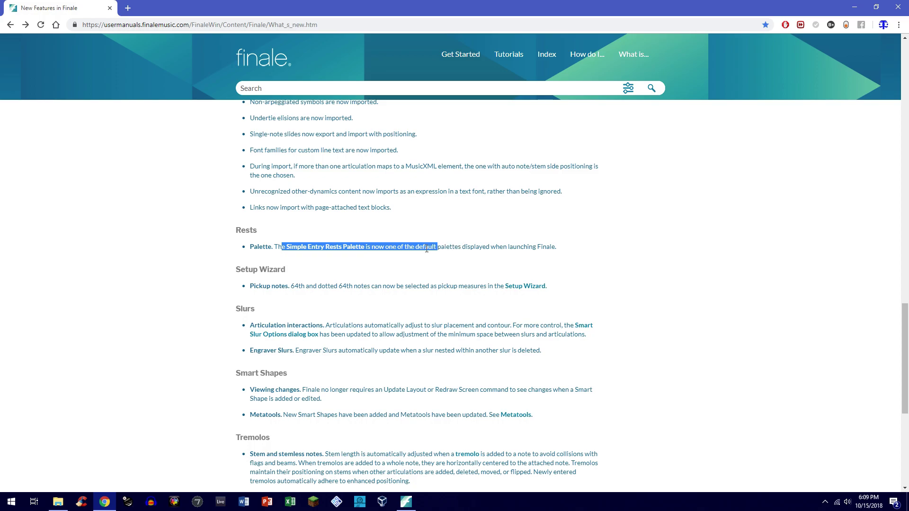
click(402, 231)
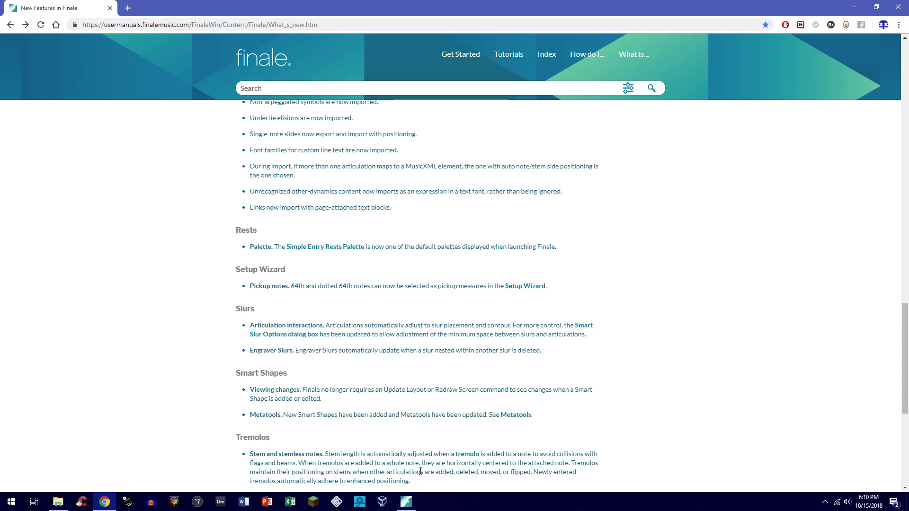
Switch to Finale and enter an eighth note followed by eighth rests at the start of the bass staff's first measure.
click(405, 501)
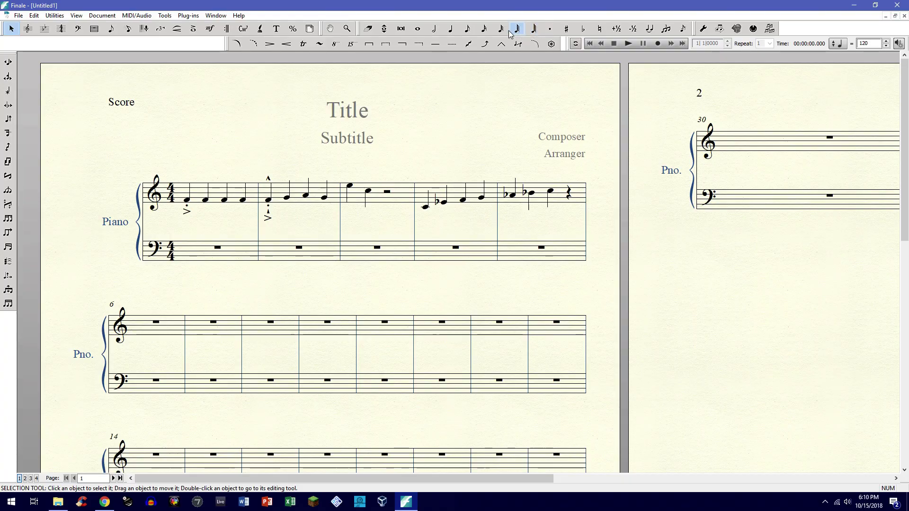
click(468, 29)
click(213, 252)
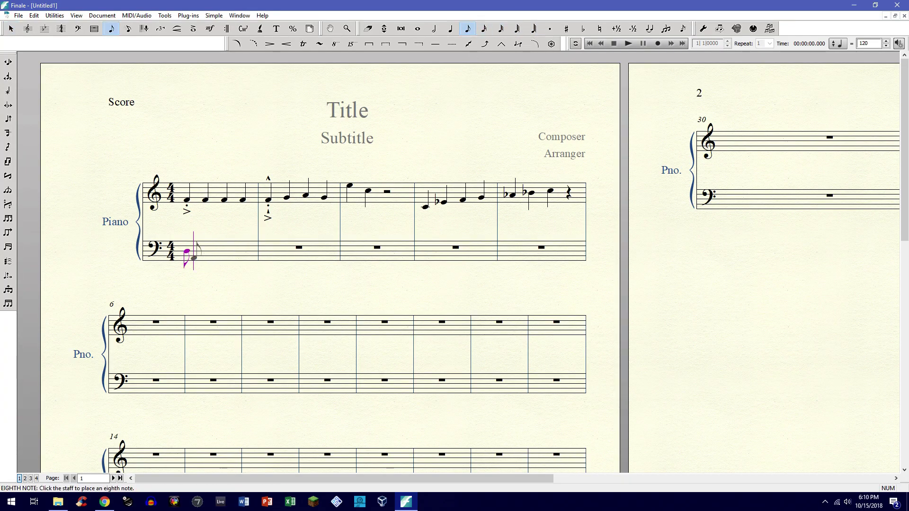
click(194, 258)
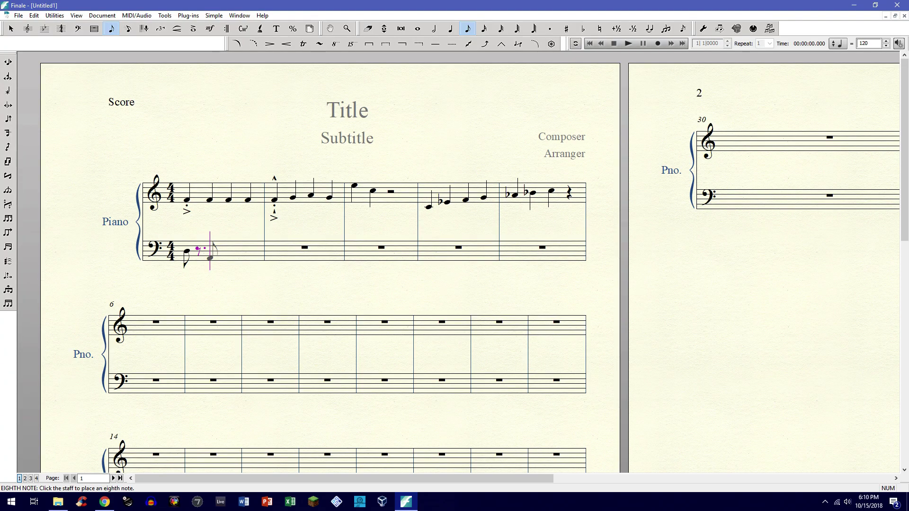
click(254, 250)
click(254, 249)
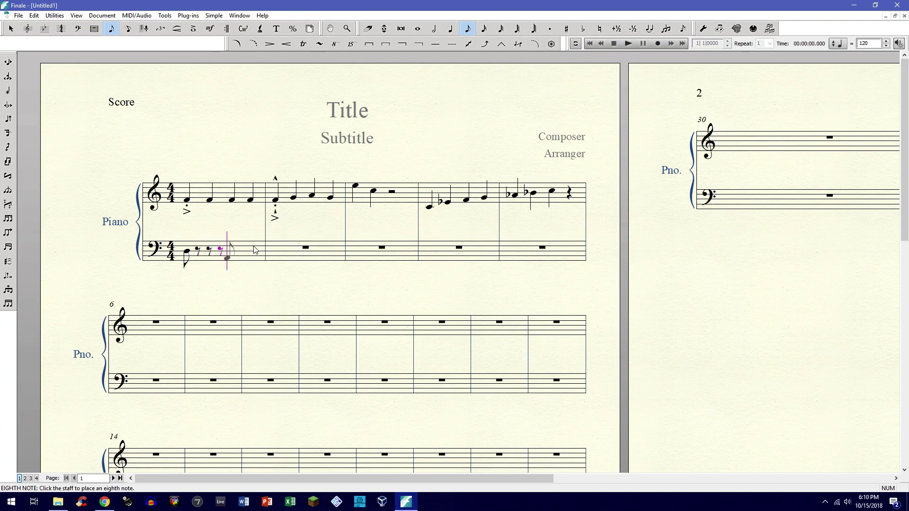
Complete the bass staff's first measure with two quarter rests, and start its second measure with two eighth rests.
key(5)
key(0)
key(0)
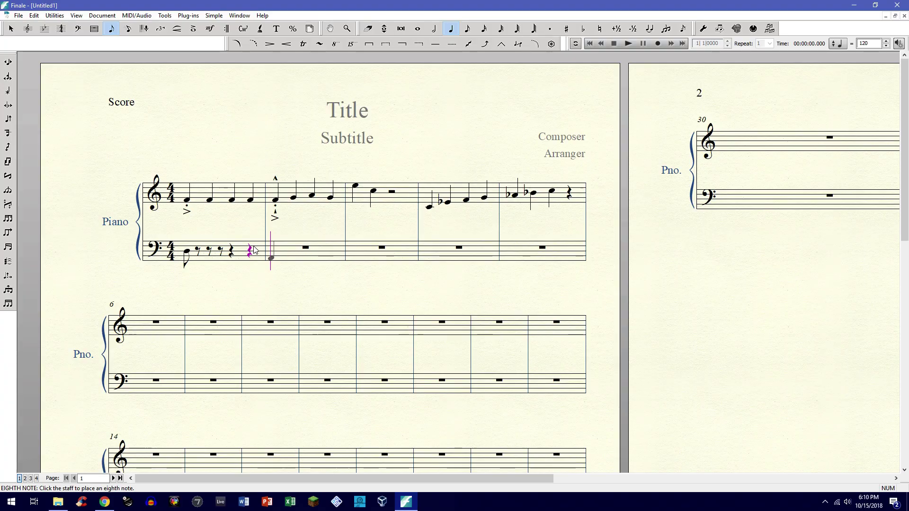
key(4)
key(0)
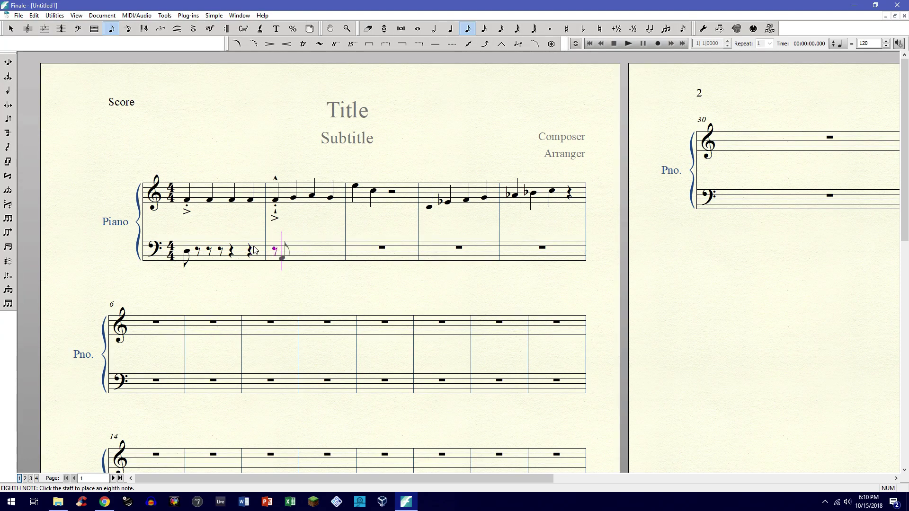
key(4)
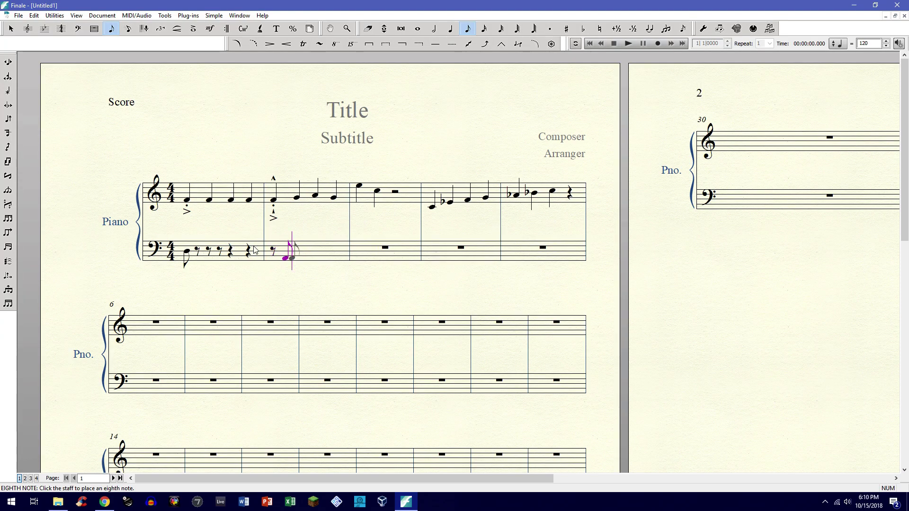
key(BackSpace)
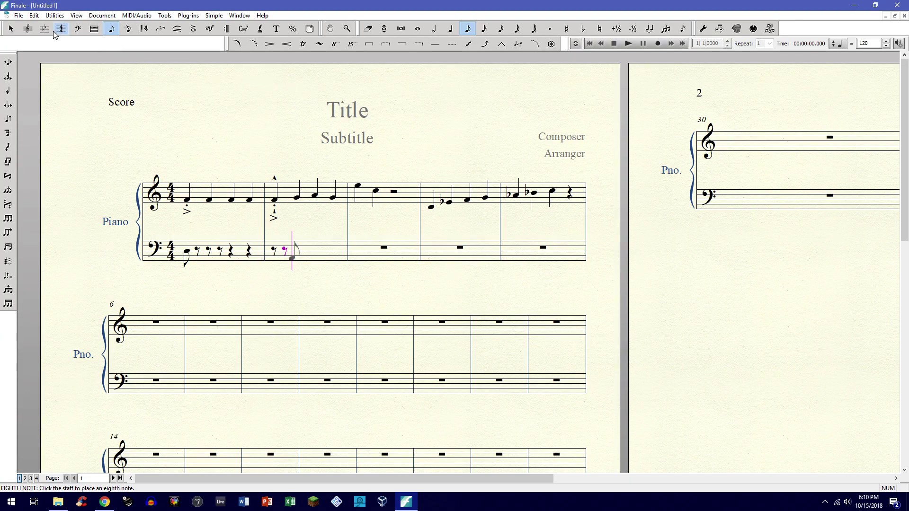
click(11, 30)
Switch to the New Features manual page and read the Setup Wizard and Slurs entries.
key(alt+Tab)
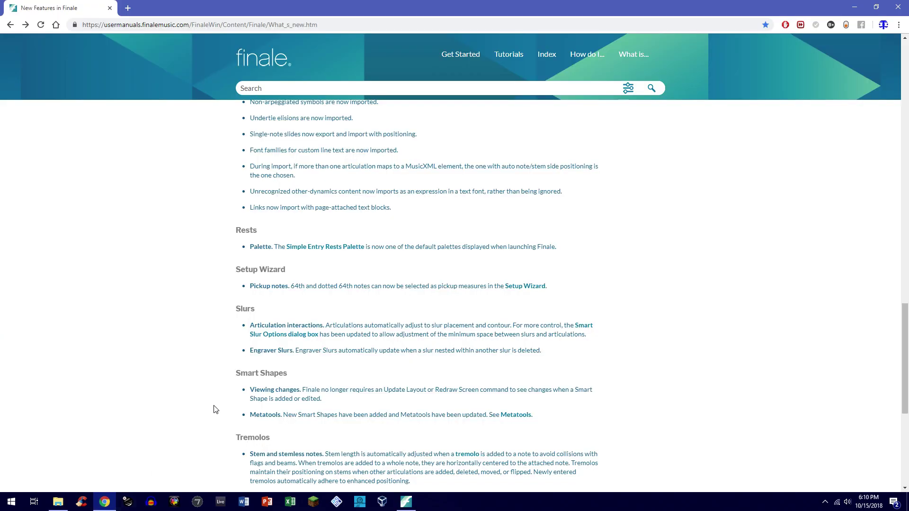
scroll(203, 203, down, 2)
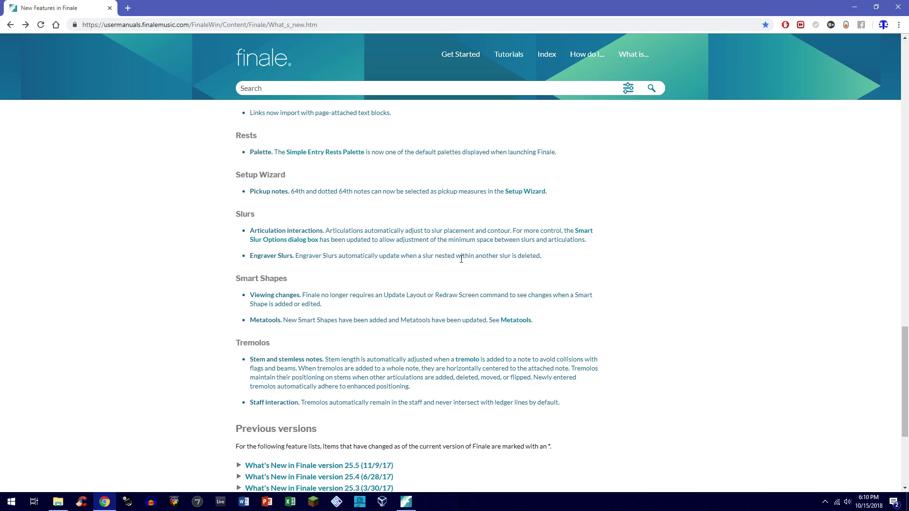
Switch to Finale, draw a trial slur from measure 1's first treble note to measure 2's first note, and delete it.
click(405, 502)
click(237, 43)
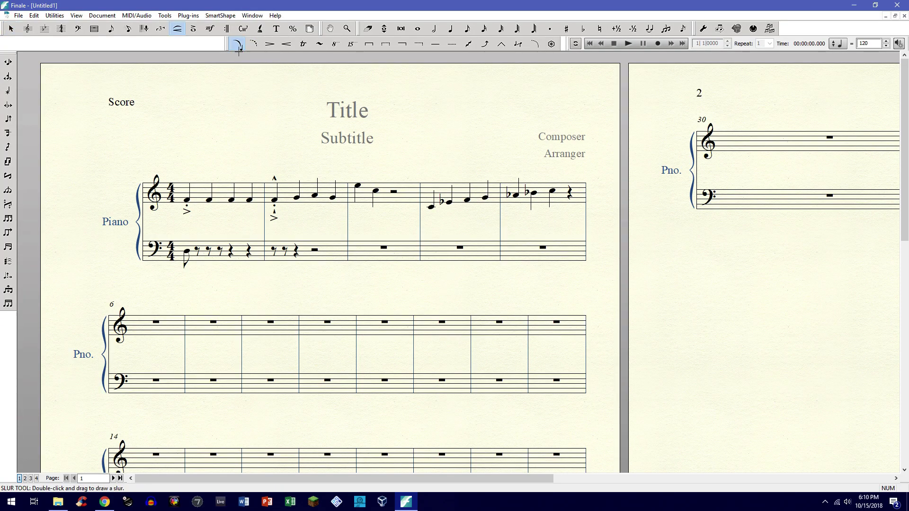
double_click(187, 199)
drag(187, 199, 289, 197)
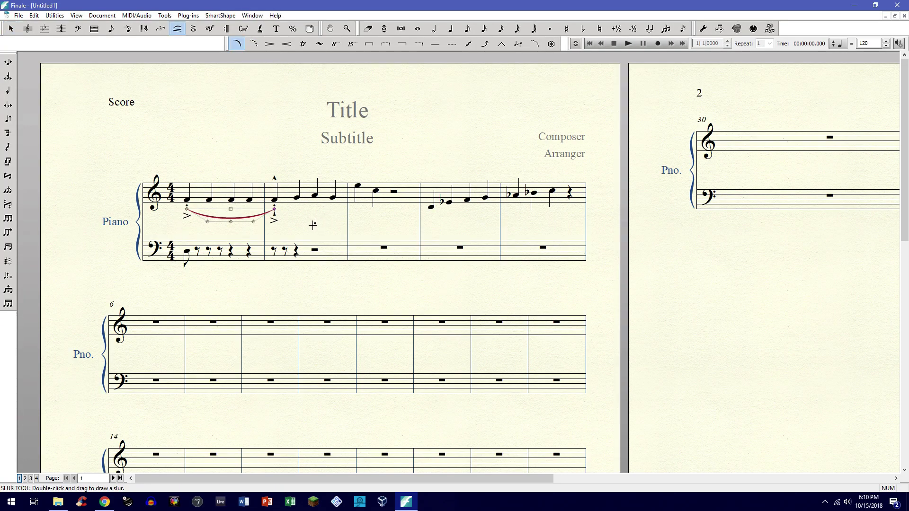
key(ctrl+1)
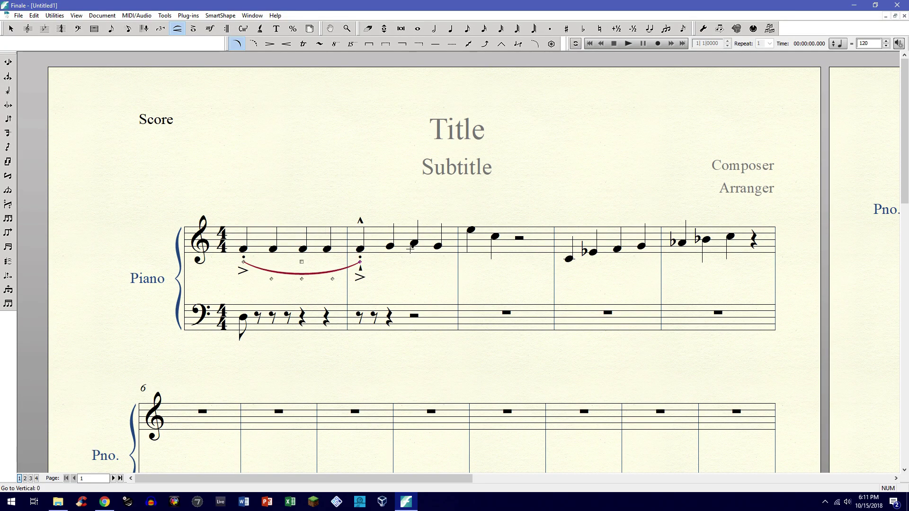
key(Delete)
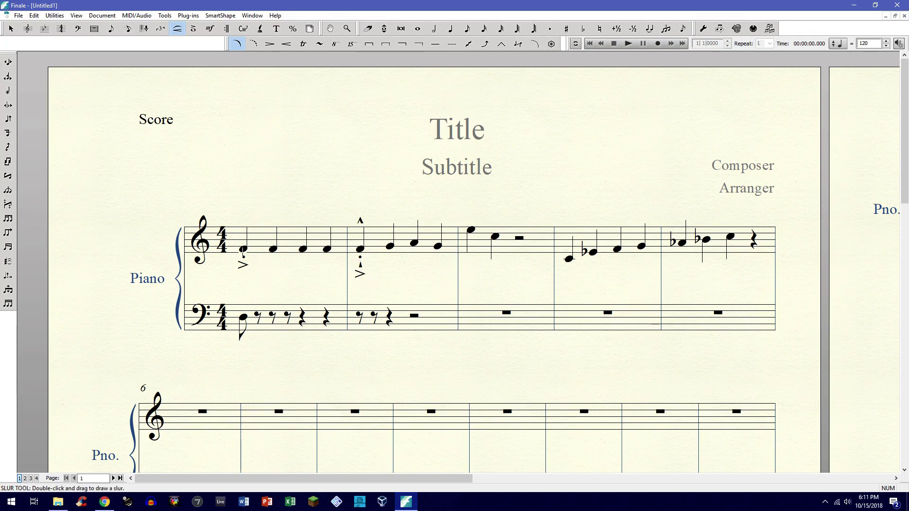
Redraw the solid slur between the first treble notes of measures 1 and 2 to check the articulations, and delete it.
double_click(242, 249)
mouse_move(355, 251)
mouse_down()
mouse_move(343, 267)
mouse_move(246, 272)
mouse_move(362, 259)
mouse_up()
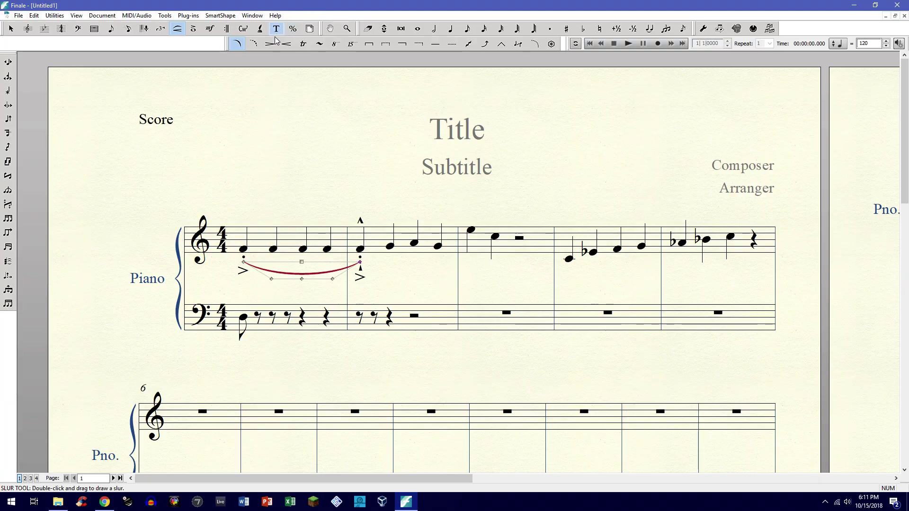
click(254, 44)
key(Delete)
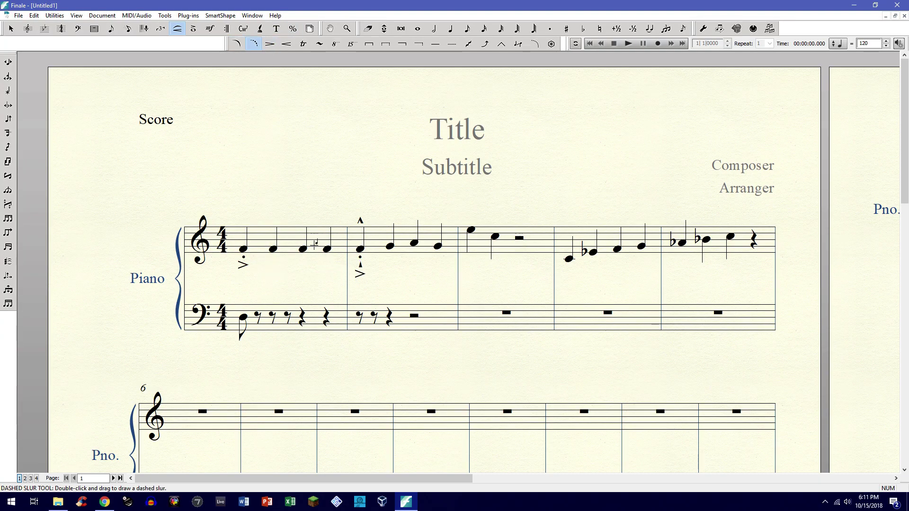
Try a dashed slur and a dashed curve between the first treble notes of measures 1 and 2, deleting each one.
drag(242, 249, 360, 251)
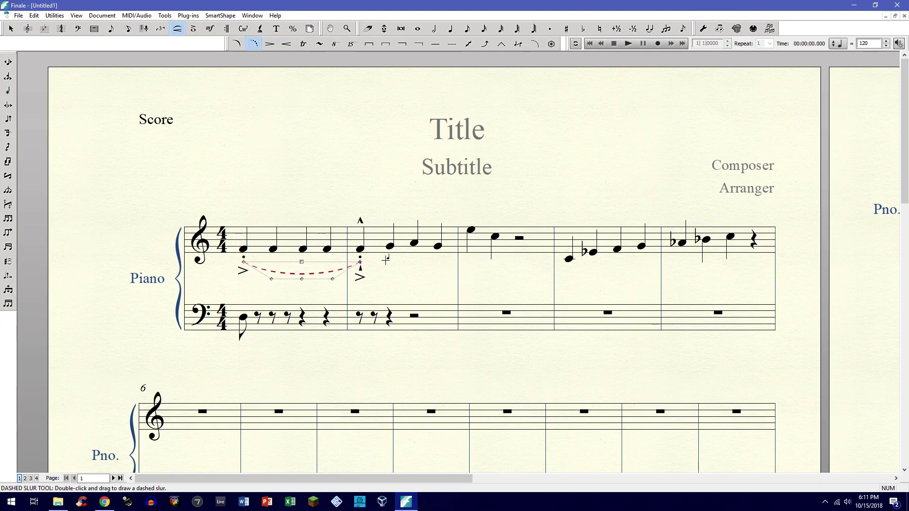
key(Delete)
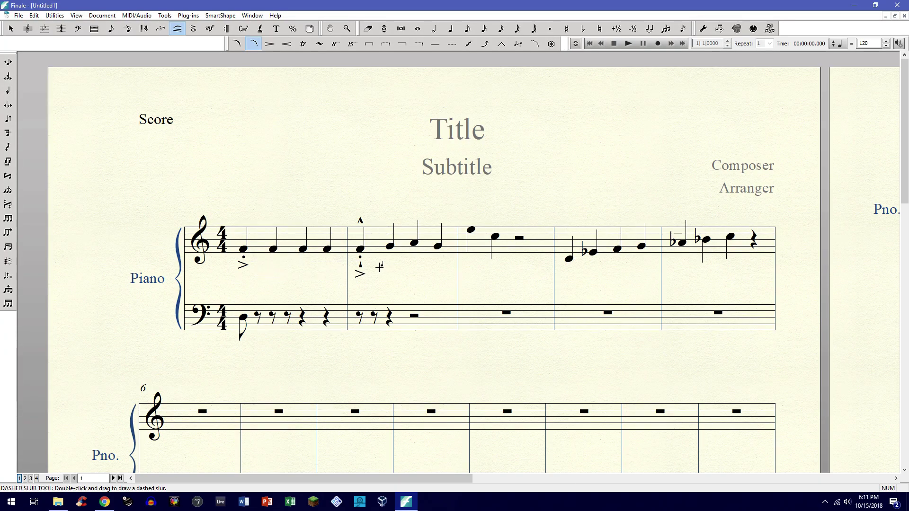
click(534, 44)
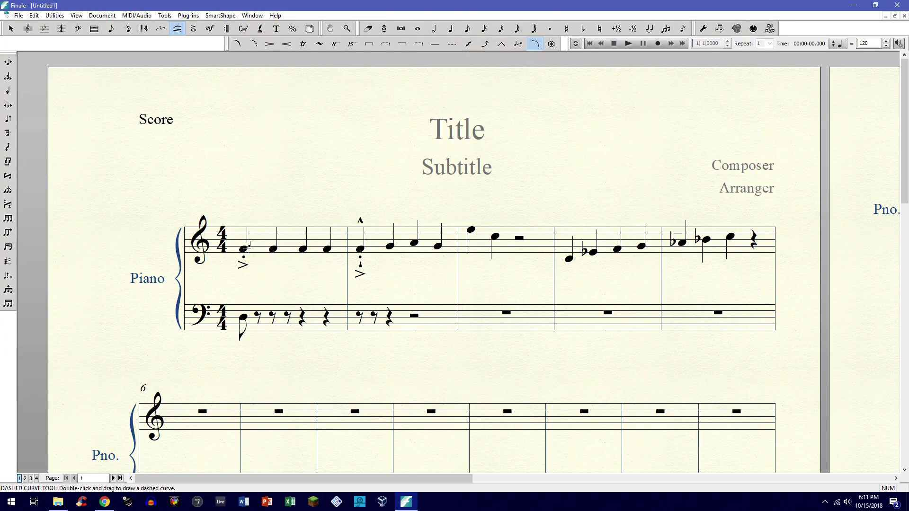
mouse_move(248, 244)
mouse_down()
mouse_move(265, 258)
mouse_move(361, 250)
mouse_up()
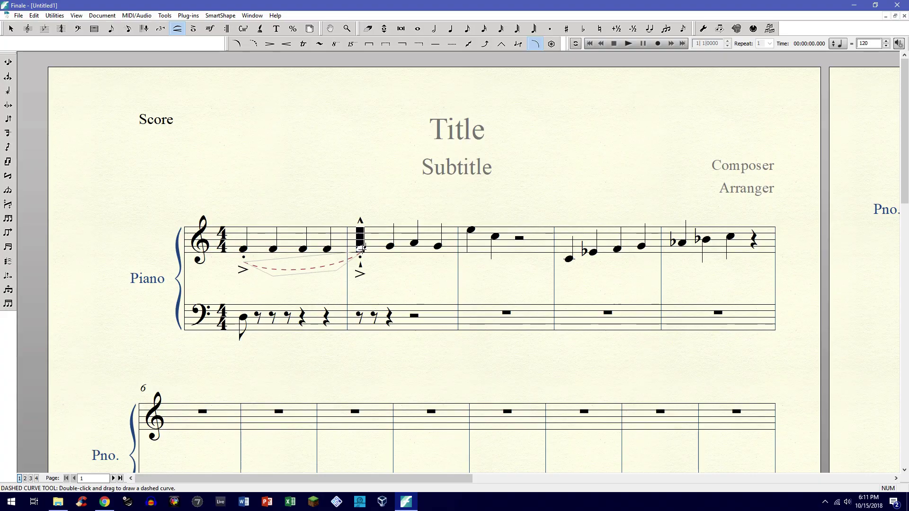
key(Delete)
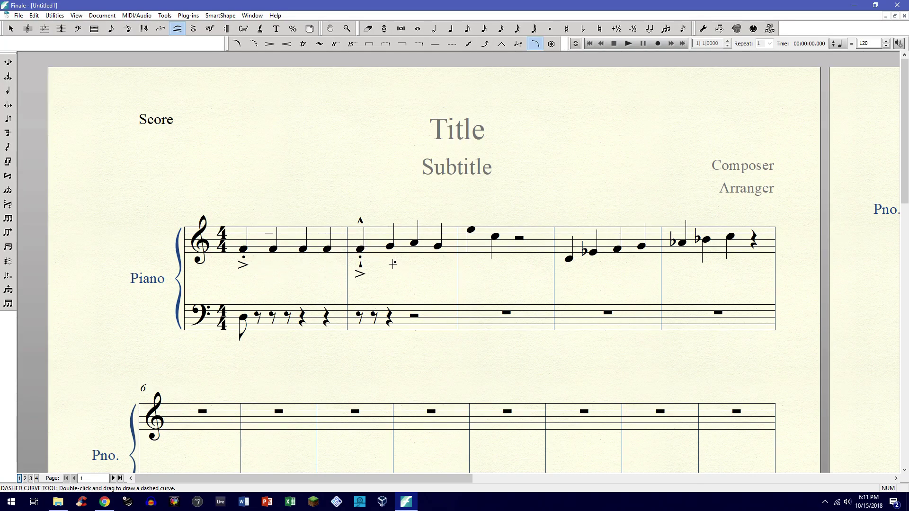
Draw a trial decrescendo hairpin beneath the treble notes of measures 1 and 2, and delete it.
click(269, 44)
drag(241, 264, 405, 272)
key(Delete)
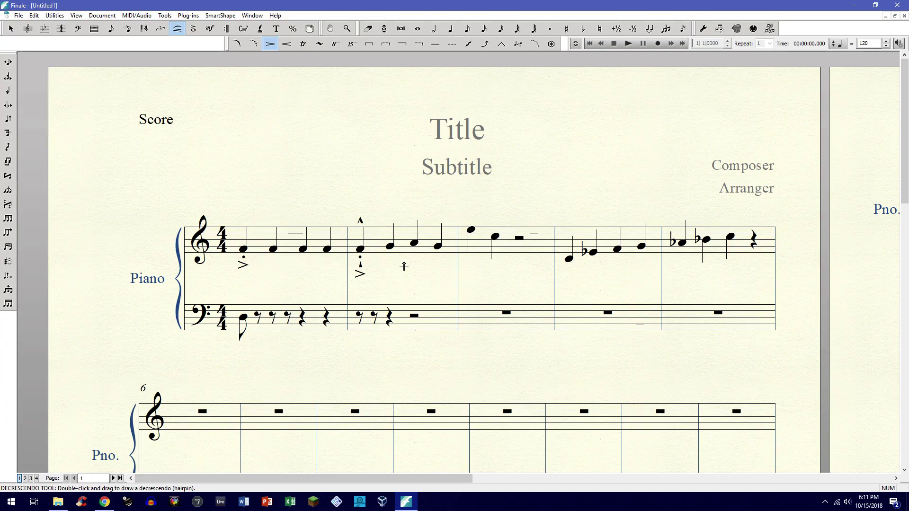
Draw a trill with extension across treble measures 1 and 2, move it above the staff, and undo these changes.
click(303, 44)
double_click(247, 250)
drag(248, 249, 384, 258)
mouse_move(316, 250)
mouse_down()
mouse_move(313, 263)
mouse_move(316, 217)
mouse_up()
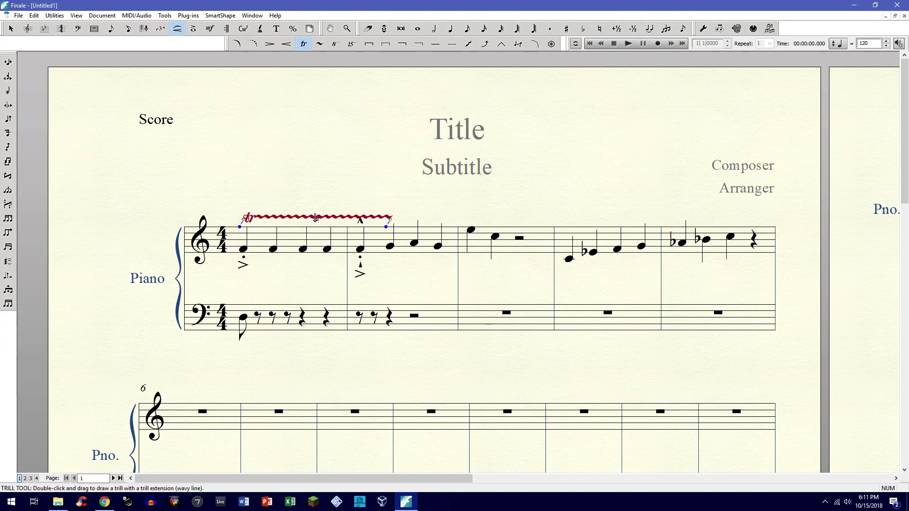
key(ctrl+z)
key(ctrl+z)
key(ctrl+z)
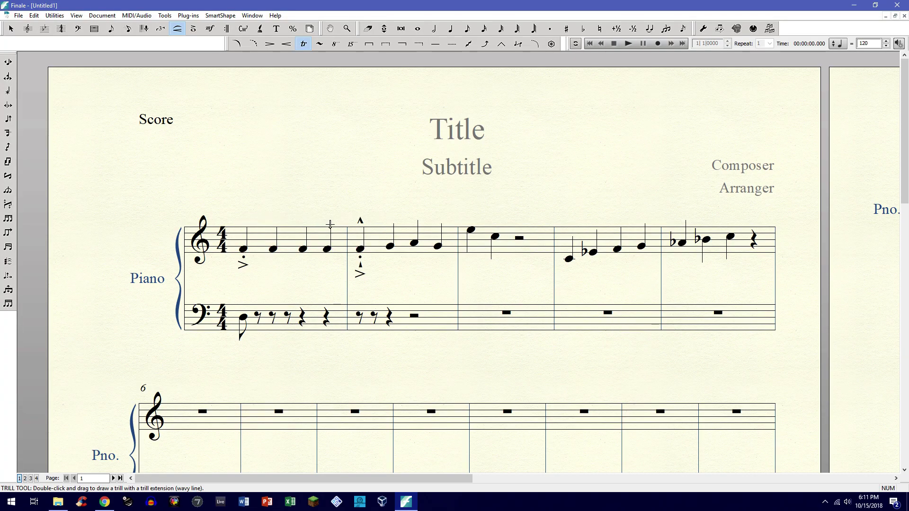
Draw a trial trill extension line from measure 1's first treble note into measure 2, and delete it.
click(319, 44)
double_click(240, 253)
drag(240, 252, 379, 257)
drag(320, 252, 330, 265)
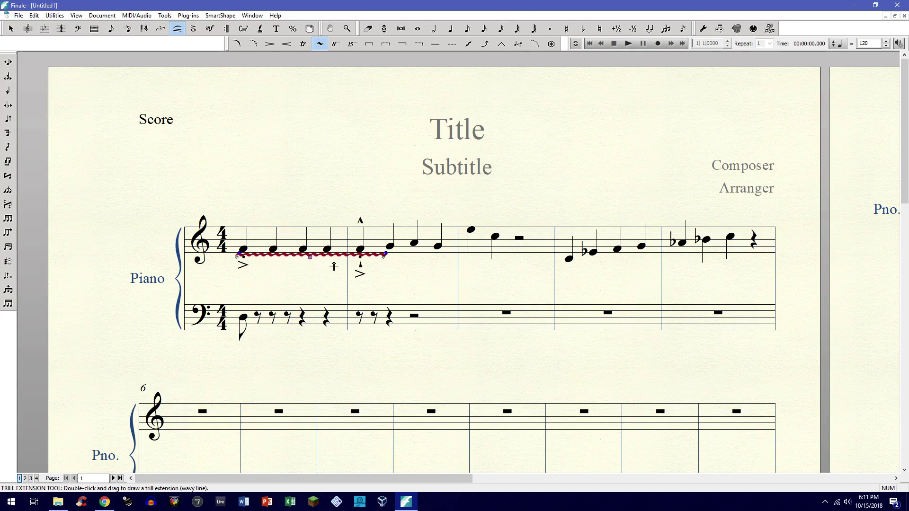
key(Delete)
Draw an 8va marking over treble measures 1 and 2, move it below the staff, and undo these changes.
click(335, 44)
double_click(248, 222)
drag(248, 221, 375, 242)
drag(312, 224, 310, 276)
click(310, 277)
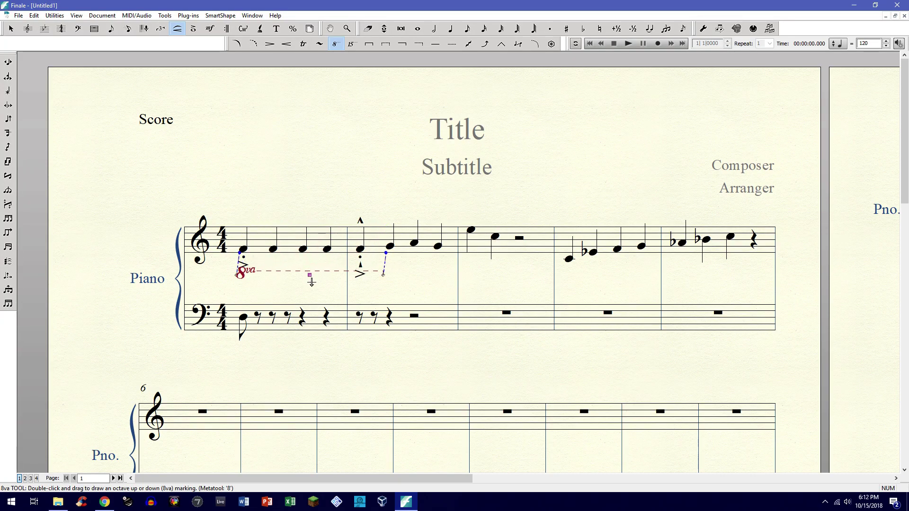
key(ctrl+z)
key(ctrl+z)
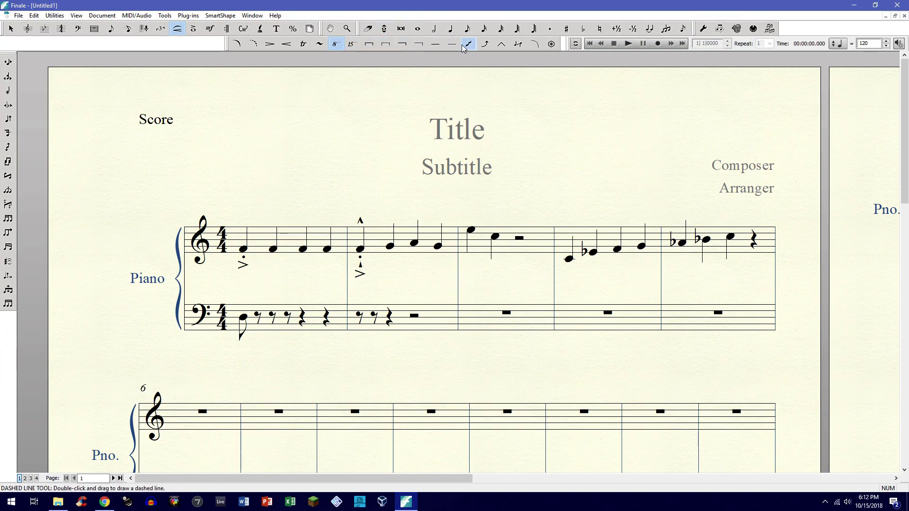
Draw a trial tab slide from measure 1's first treble note to measure 2's first note, and delete it.
click(518, 44)
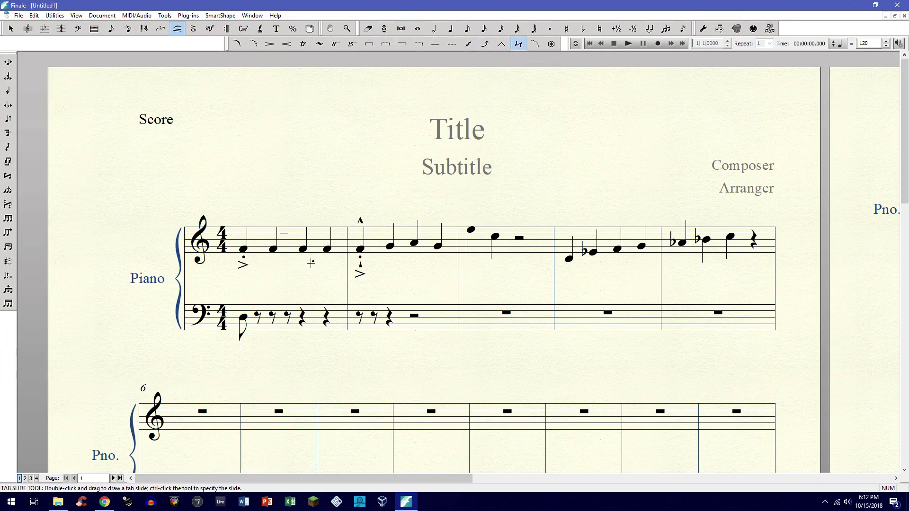
double_click(245, 249)
drag(246, 250, 363, 257)
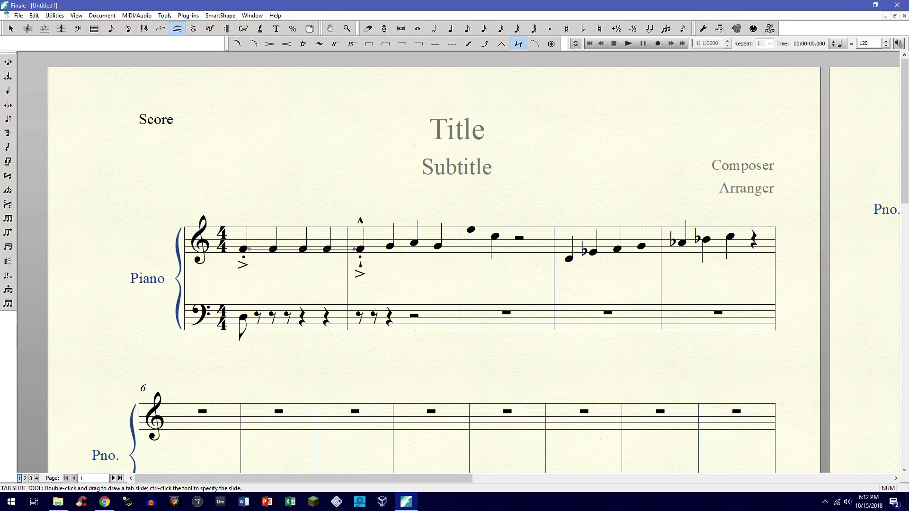
mouse_move(250, 249)
mouse_down()
mouse_move(245, 263)
mouse_move(244, 256)
mouse_up()
key(Delete)
Try a bend hat between the first treble notes of measures 1 and 2, moving it closer to the noteheads.
click(502, 46)
click(245, 250)
drag(245, 251, 358, 250)
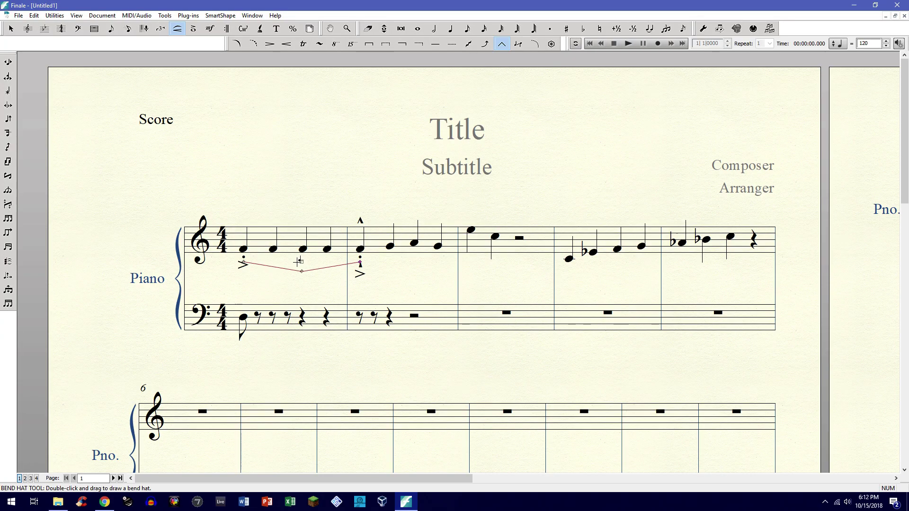
mouse_move(303, 262)
mouse_down()
mouse_move(294, 263)
mouse_move(304, 237)
mouse_move(283, 262)
mouse_move(302, 261)
mouse_up()
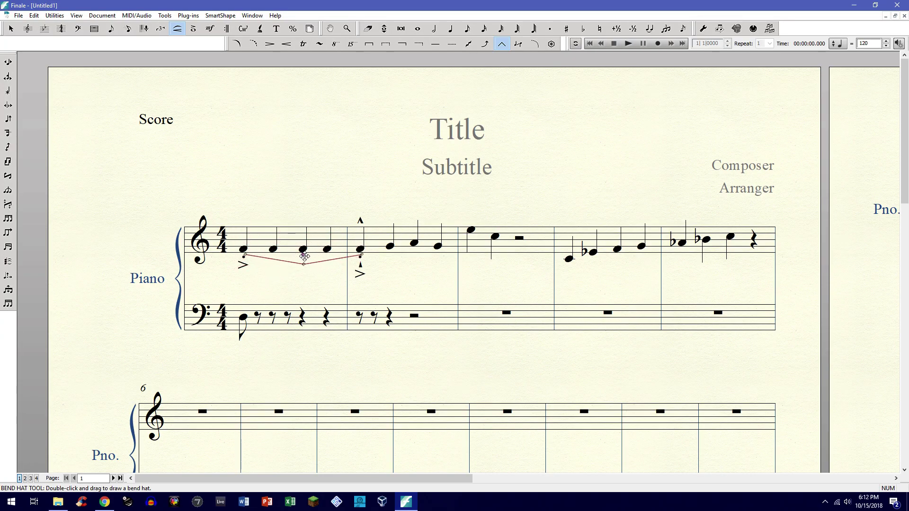
Try to draw a guitar bend from measure 1's first treble note to measure 2's first note.
click(485, 44)
click(243, 249)
mouse_move(243, 249)
mouse_down()
mouse_move(361, 260)
mouse_move(360, 273)
mouse_up()
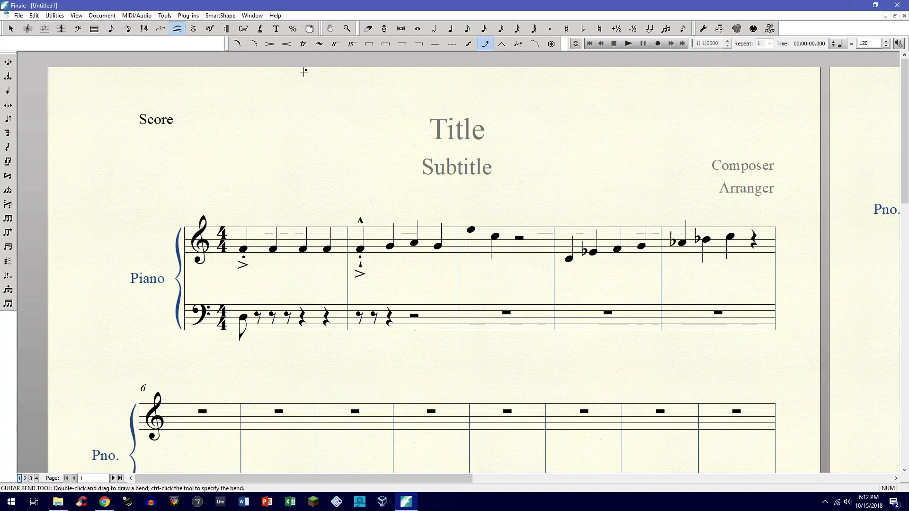
Add staccato marks to the treble notes of measures 4 and 5, and draw a slur from the first to the last.
click(193, 29)
drag(544, 214, 752, 261)
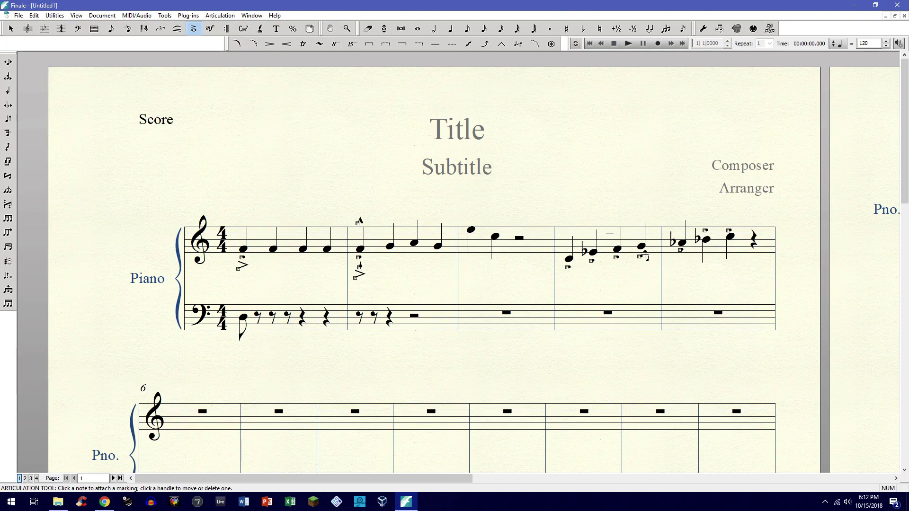
click(237, 44)
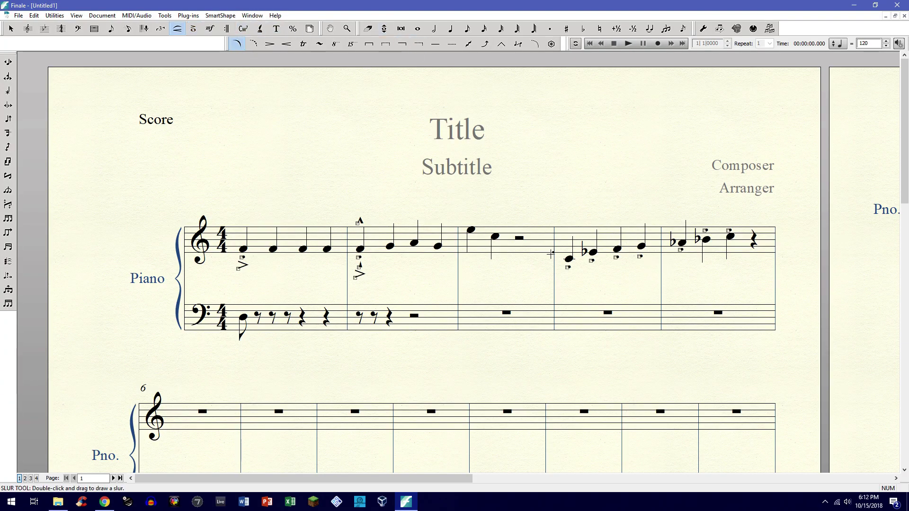
drag(568, 259, 732, 237)
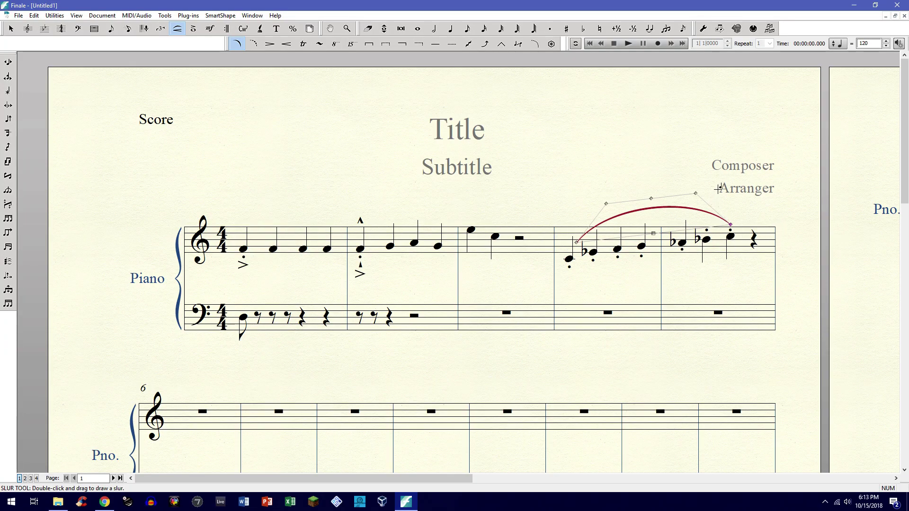
Delete the slur over measures 4 and 5, and add accents to the treble notes of both measures.
key(Delete)
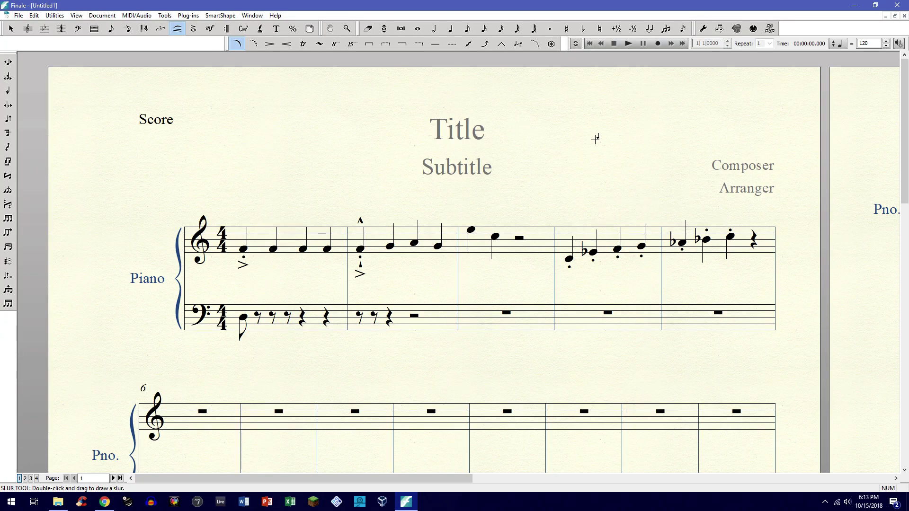
click(194, 18)
click(170, 46)
click(193, 28)
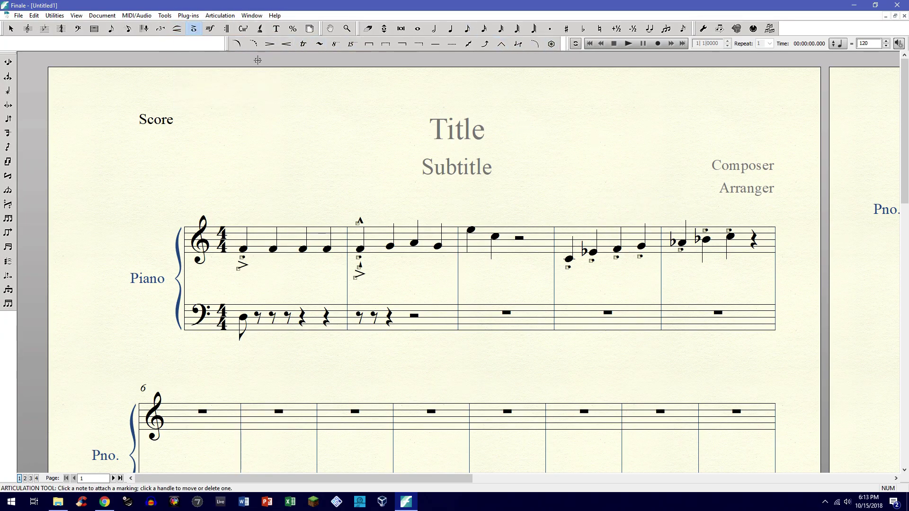
click(729, 232)
click(707, 240)
click(681, 242)
click(641, 246)
click(617, 248)
click(592, 251)
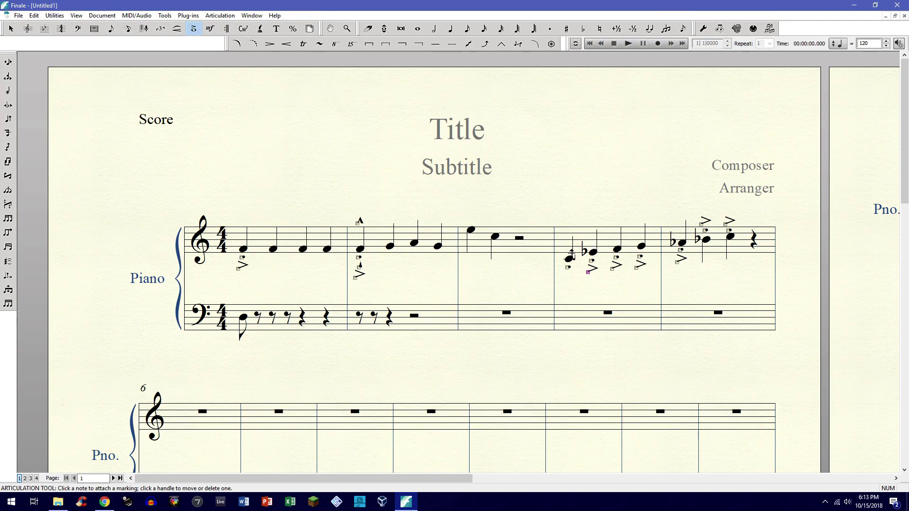
Draw a trial slur from measure 4's first treble note to measure 5's last note, and delete it.
click(235, 45)
double_click(567, 258)
drag(566, 258, 738, 244)
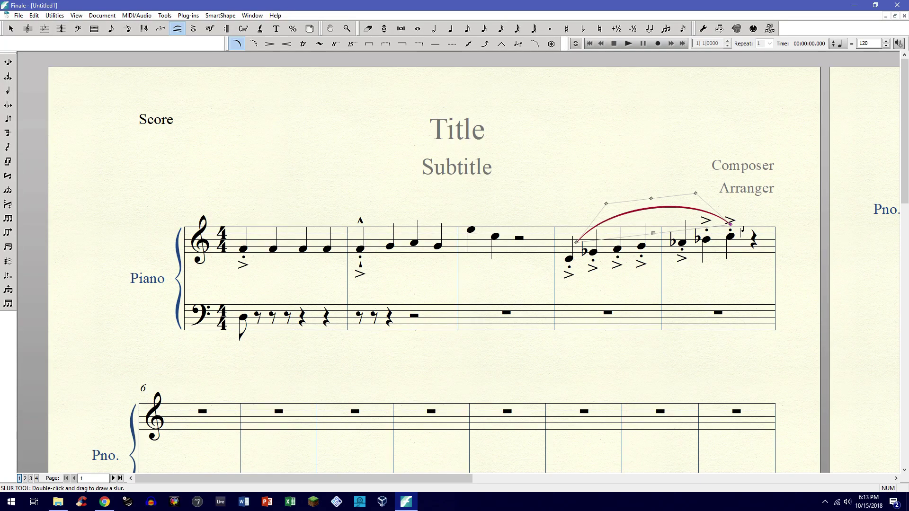
key(Escape)
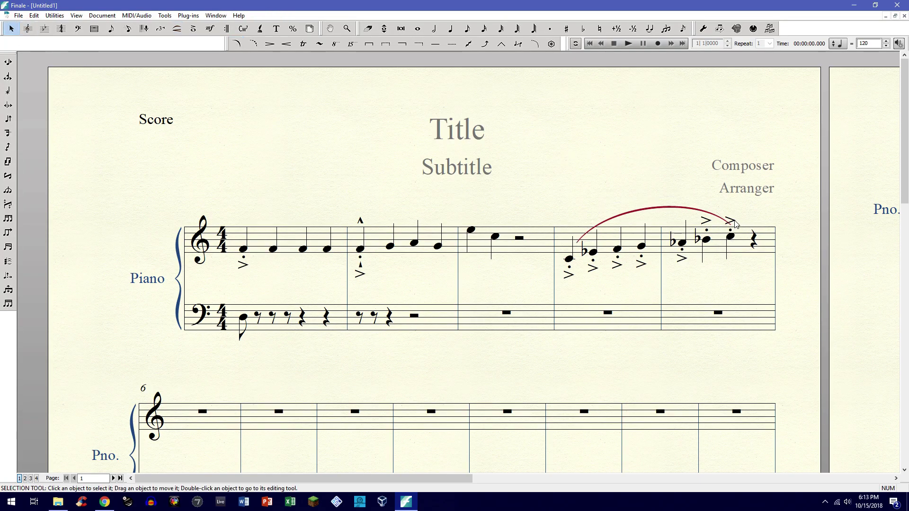
click(684, 240)
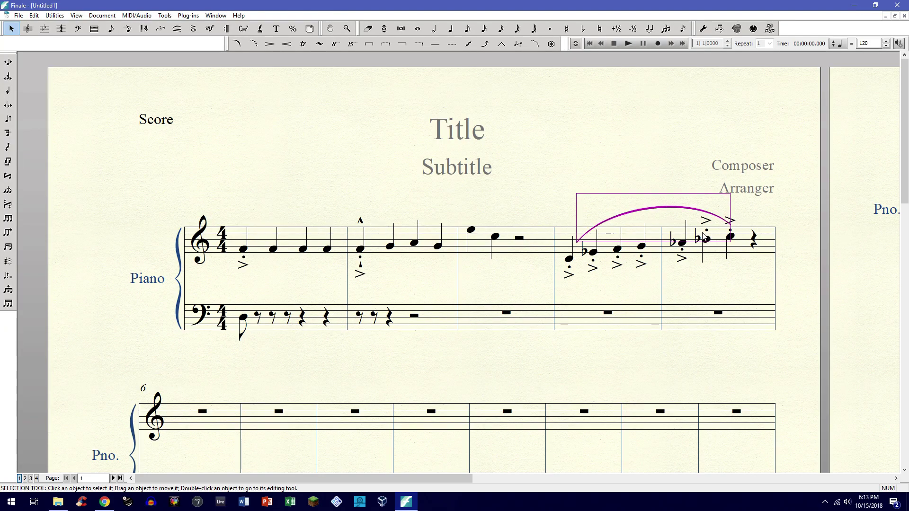
click(755, 220)
click(668, 215)
key(Delete)
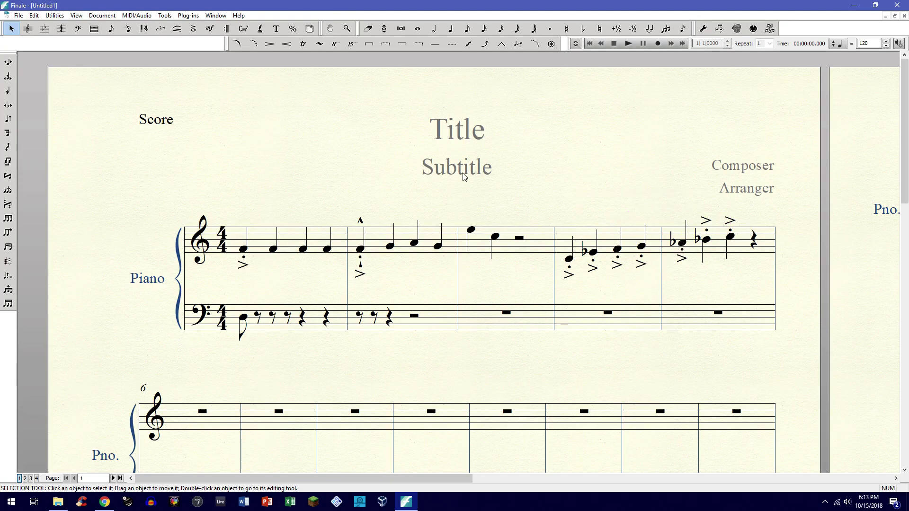
Switch to the online manual in the browser and read the Smart Shapes entry on viewing changes.
click(104, 501)
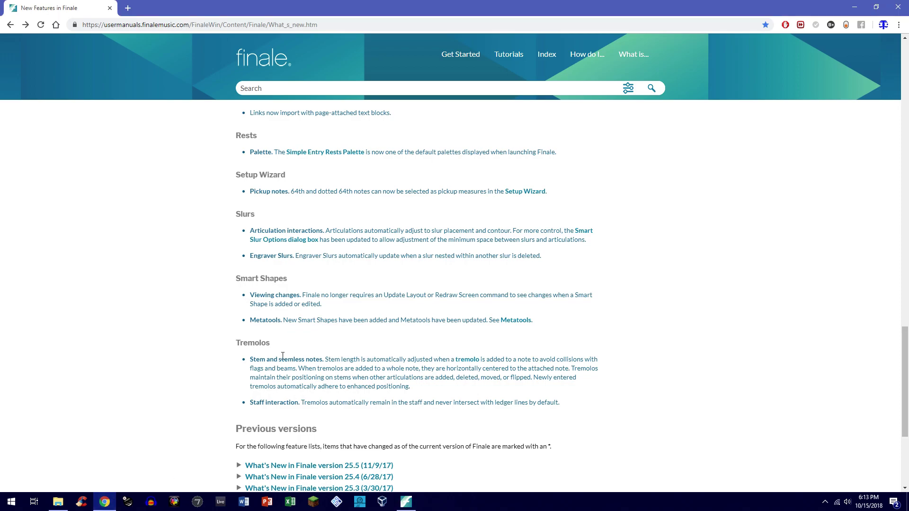
scroll(237, 311, down, 2)
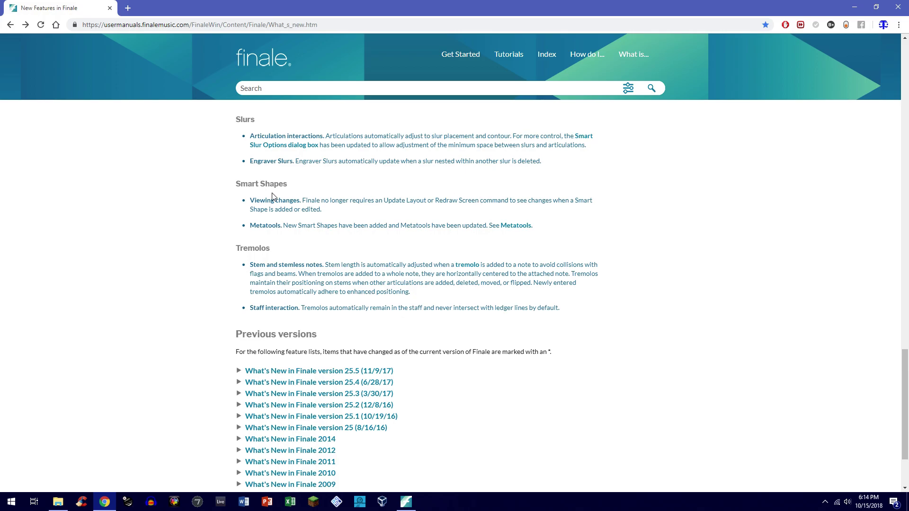
drag(362, 201, 418, 208)
click(438, 193)
Switch back to Finale, draw a slur across measure 1's four treble notes, and reshape its curve.
click(405, 501)
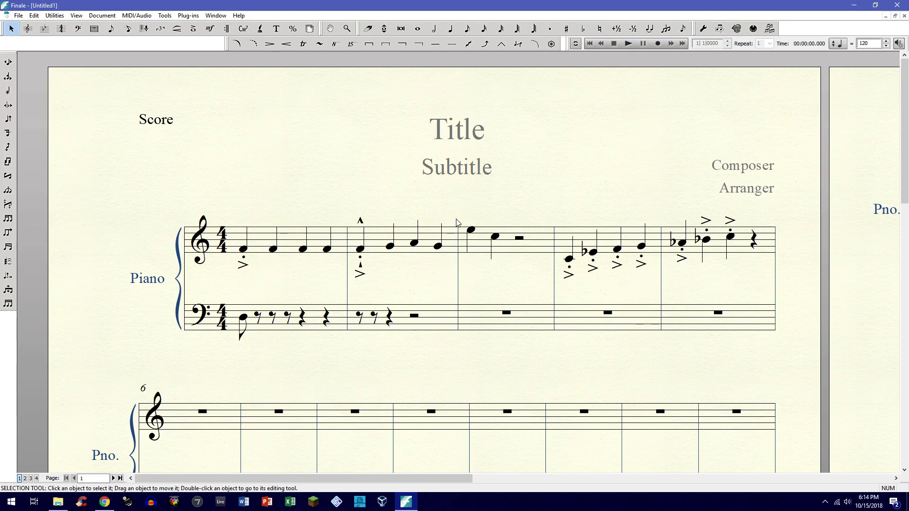
click(237, 44)
double_click(243, 249)
drag(242, 248, 323, 251)
drag(285, 276, 305, 276)
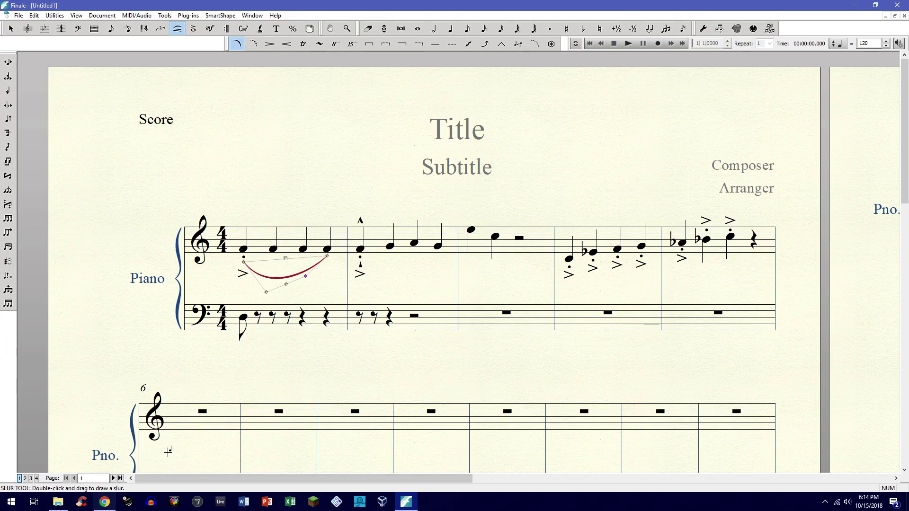
click(11, 28)
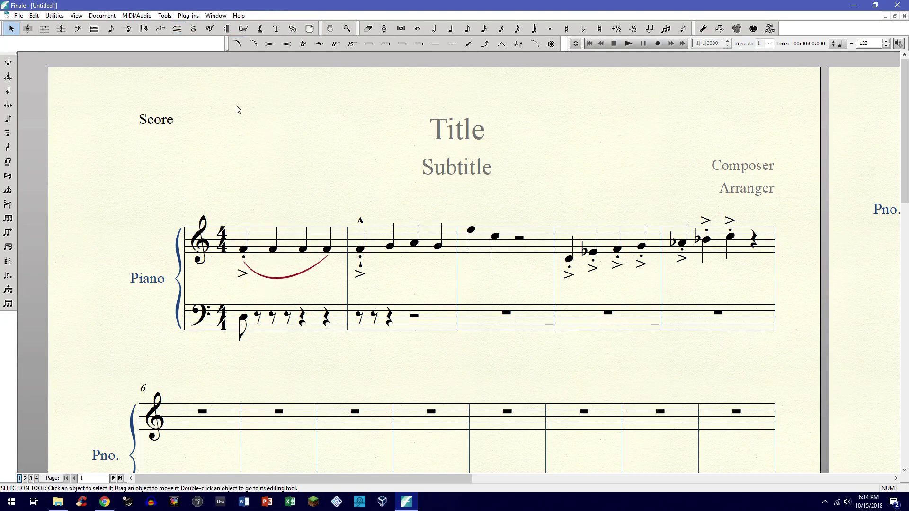
Examine the layout update and music spacing commands, and try selecting and deselecting the whole score.
key(ctrl+a)
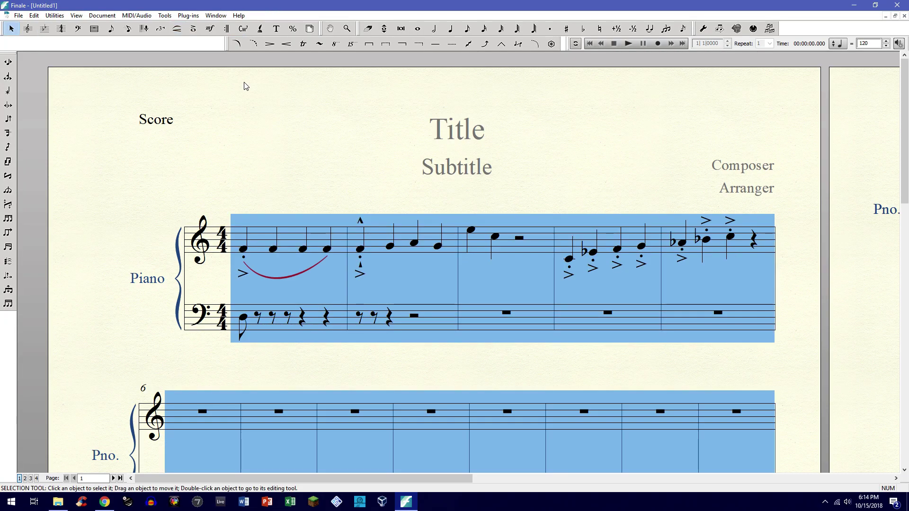
click(272, 107)
click(55, 15)
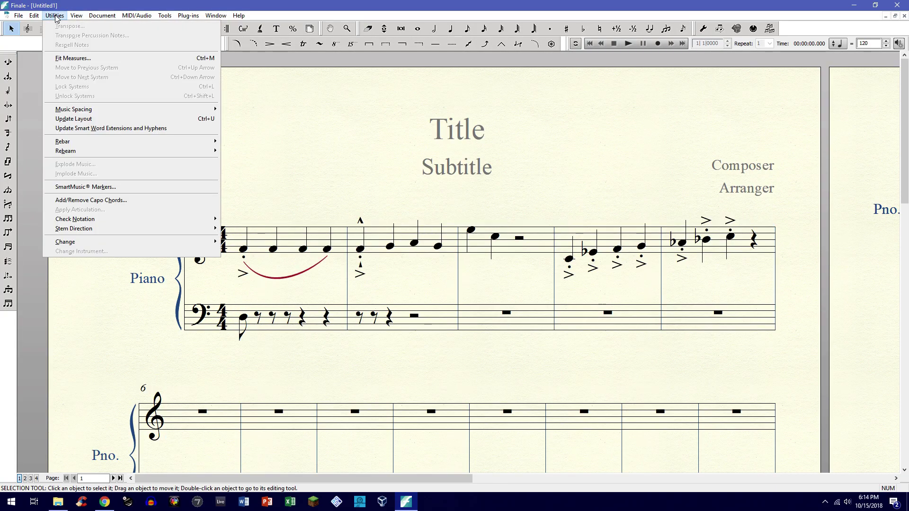
mouse_move(34, 16)
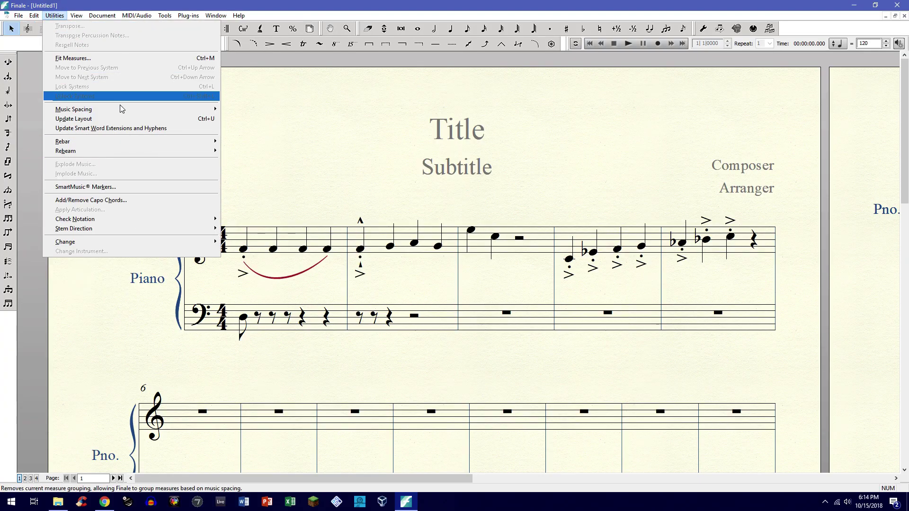
mouse_move(126, 111)
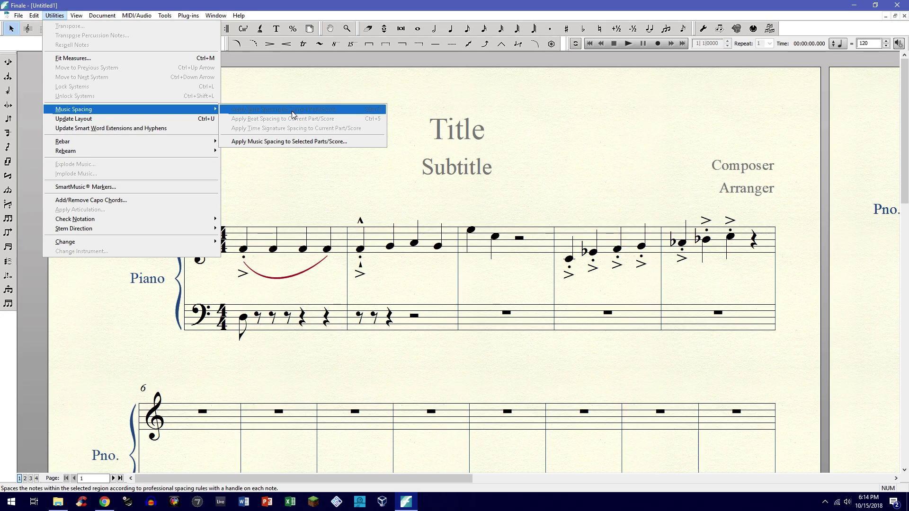
click(384, 92)
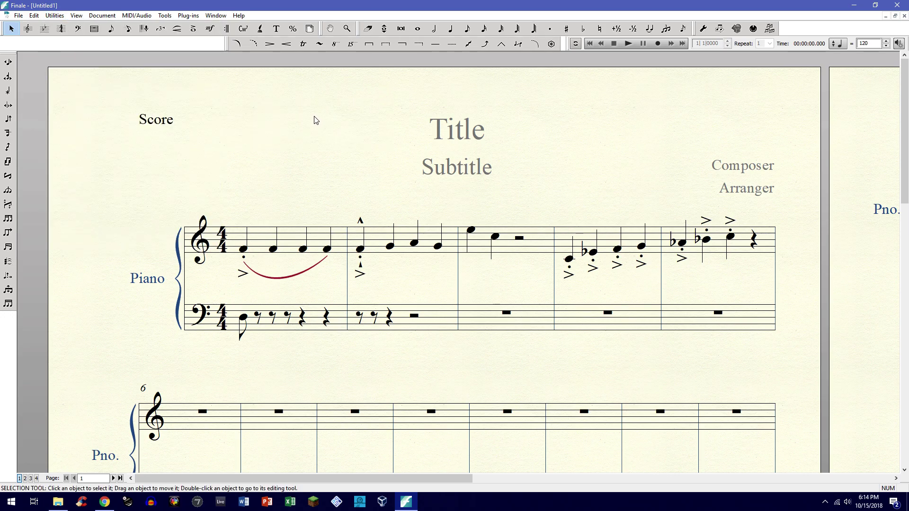
key(ctrl+a)
key(Escape)
Switch to the online manual in the browser and read the Tremolos entries on stem length and staff interaction.
click(115, 498)
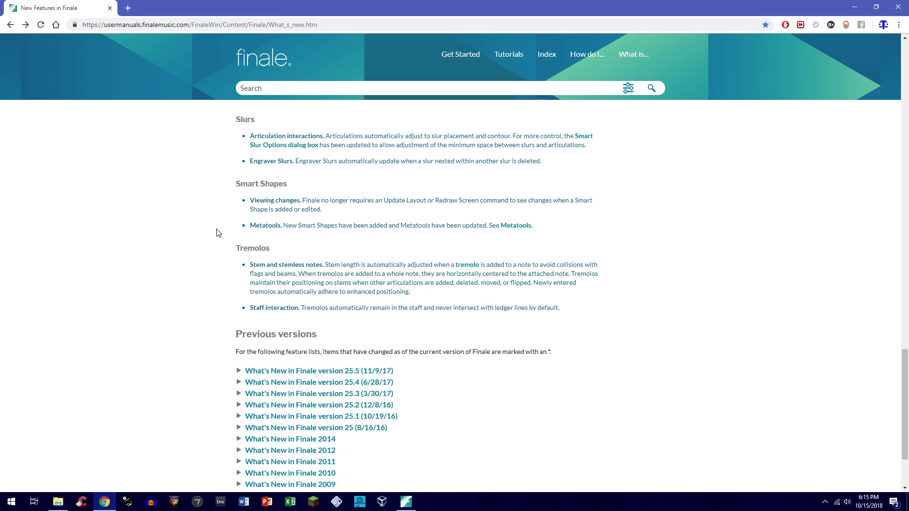
scroll(222, 230, down, 2)
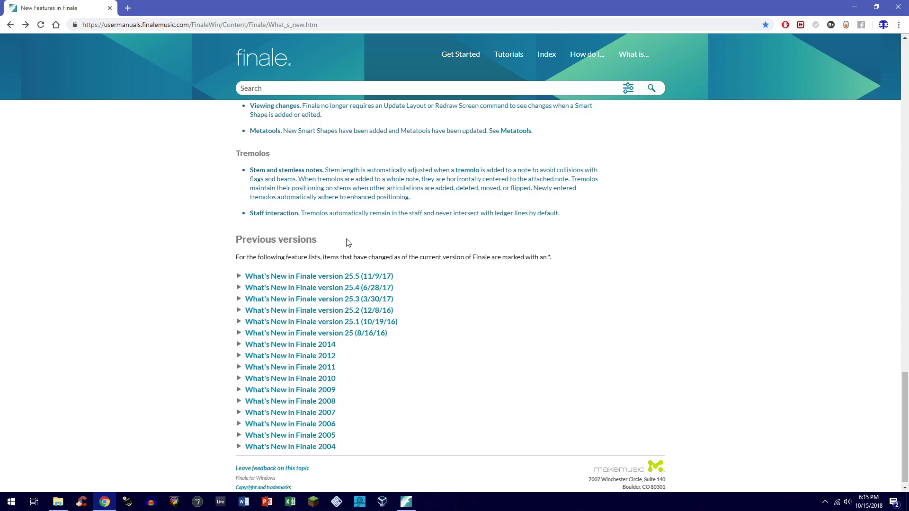
drag(330, 179, 575, 179)
click(609, 195)
Switch back to Finale and enter a whole note E in measure 3 of the bass staff.
click(405, 502)
click(432, 29)
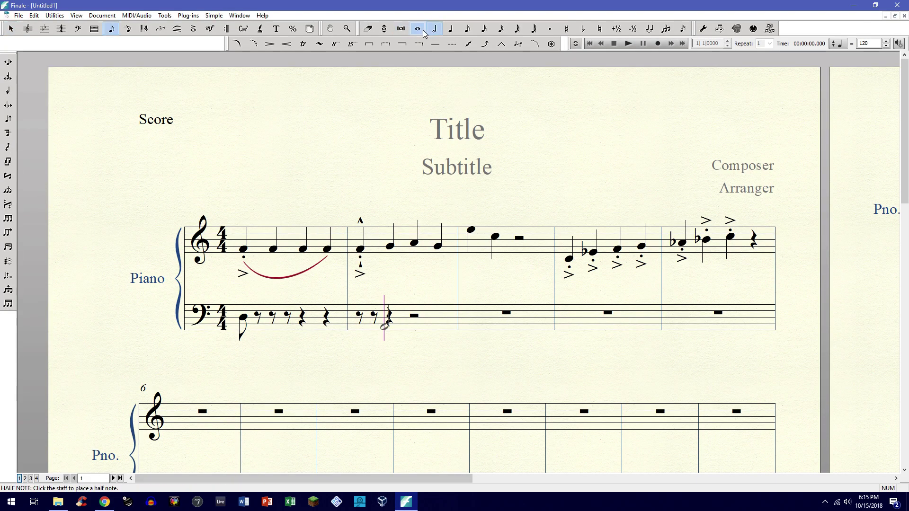
click(417, 28)
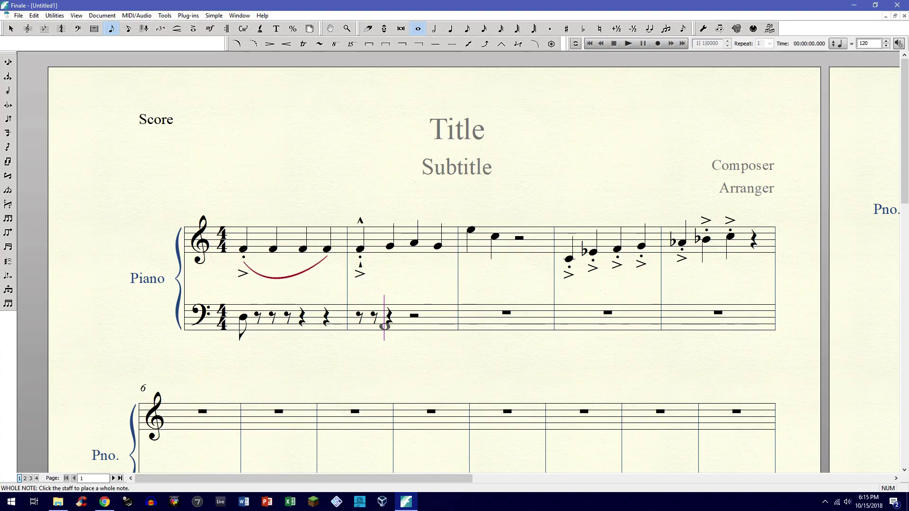
click(471, 314)
click(11, 28)
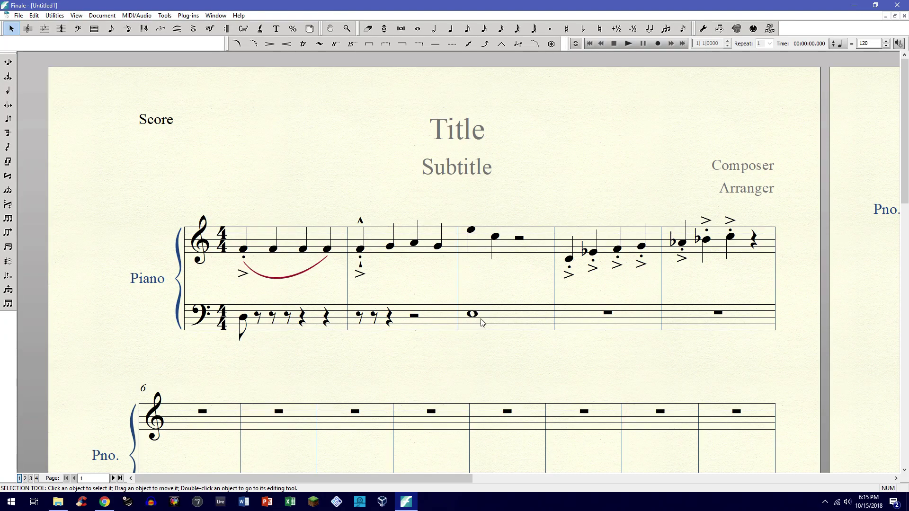
Try to apply Easy Tremolos with 3 beams to the whole note in measure 3 of the bass staff.
click(193, 29)
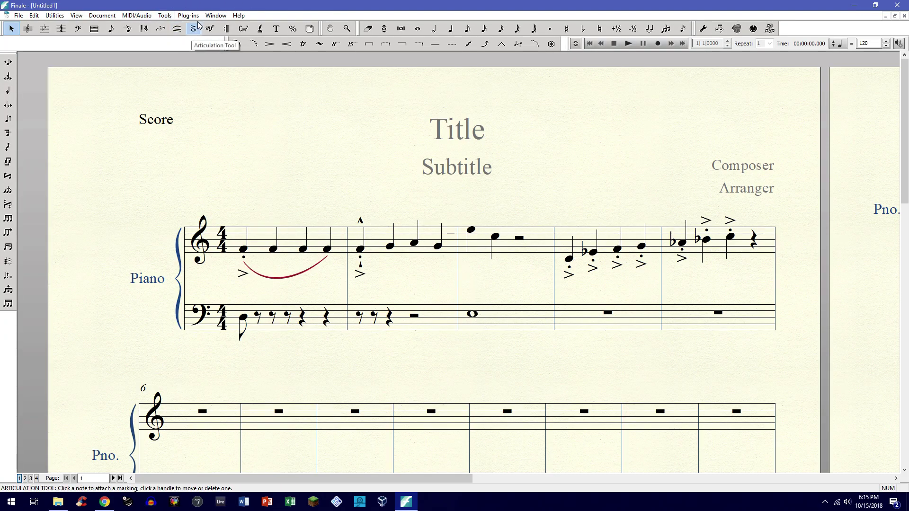
click(188, 16)
mouse_move(232, 98)
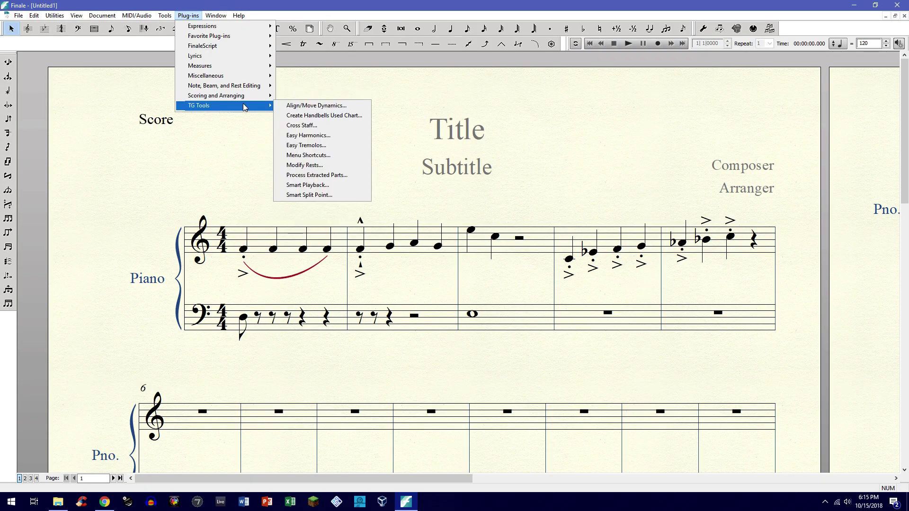
click(490, 303)
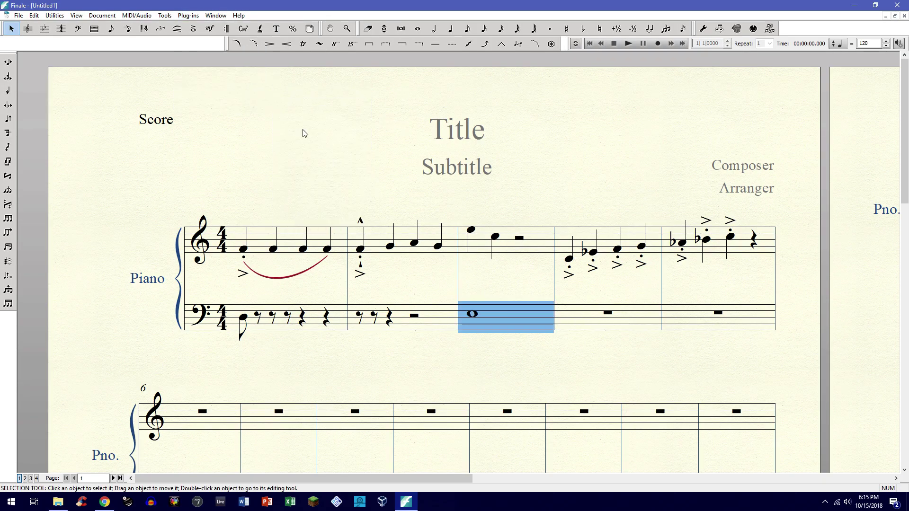
click(188, 16)
mouse_move(251, 106)
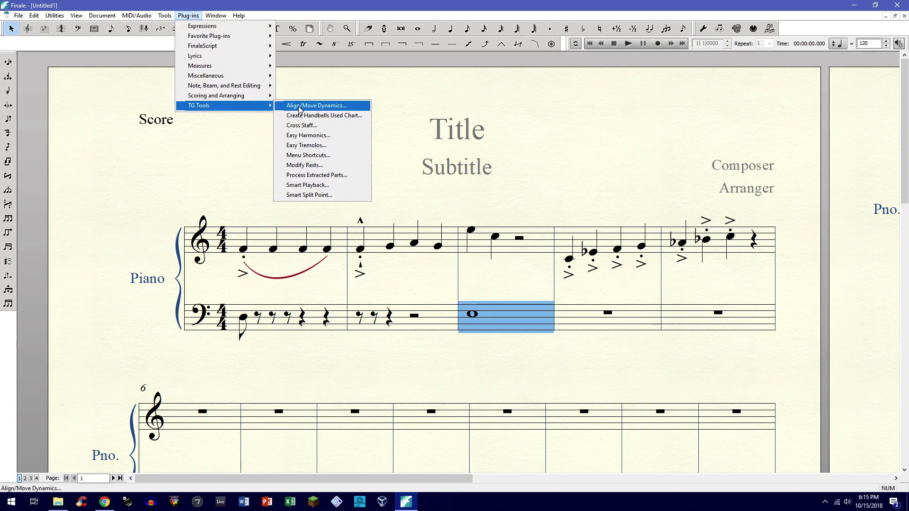
click(327, 145)
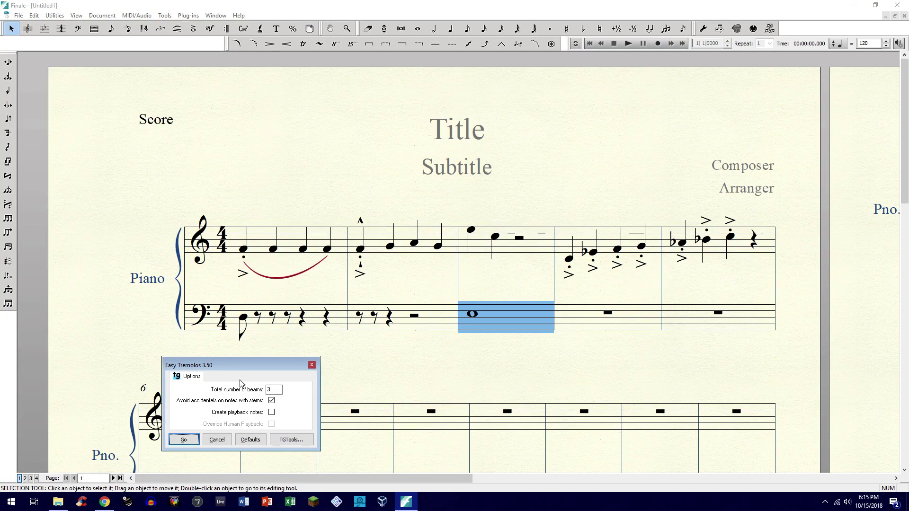
drag(247, 367, 437, 173)
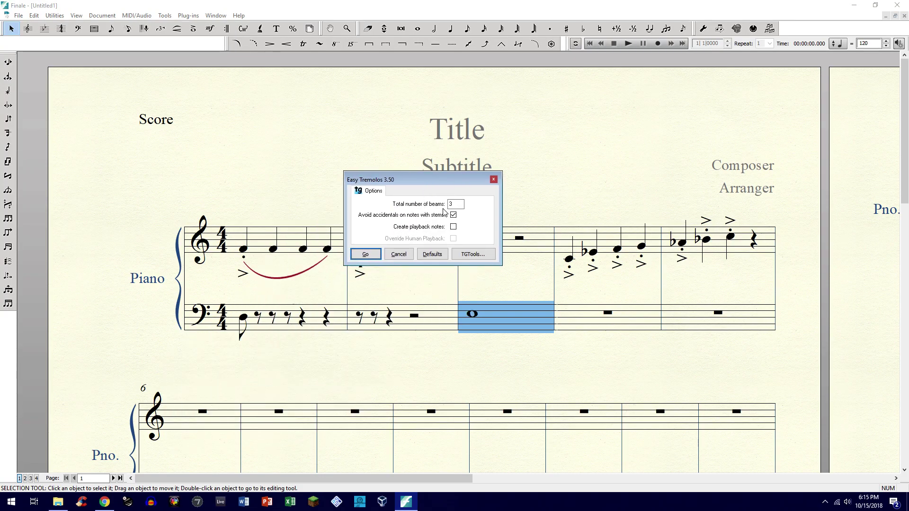
click(365, 255)
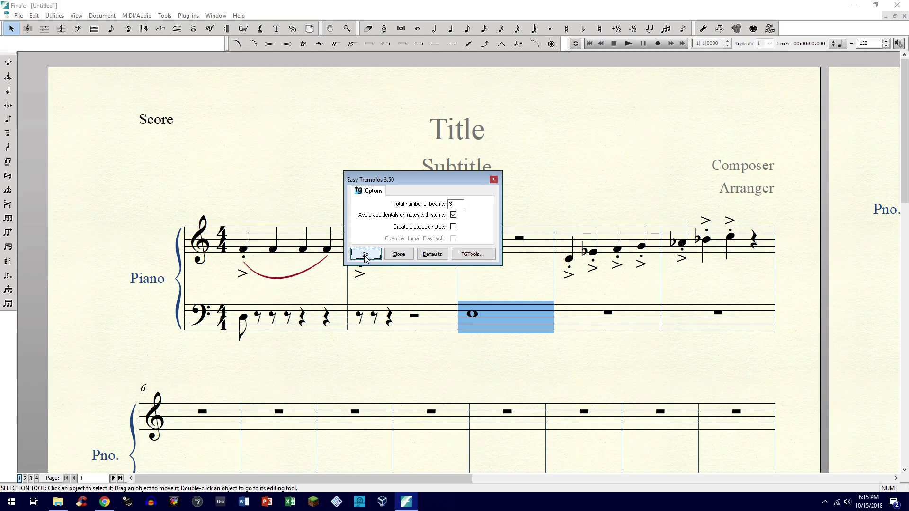
click(494, 180)
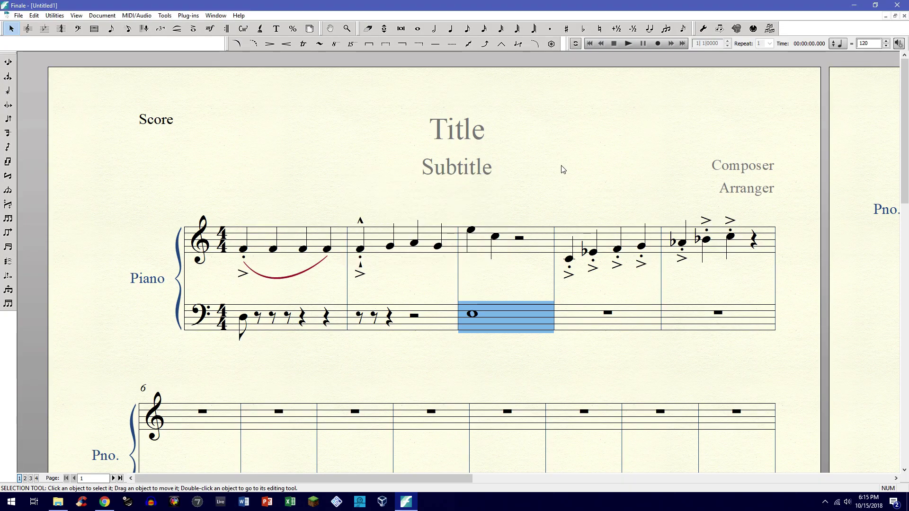
Replace the whole note in measure 3 of the bass staff with two half notes, E and low G.
click(416, 28)
click(434, 29)
click(474, 313)
click(519, 330)
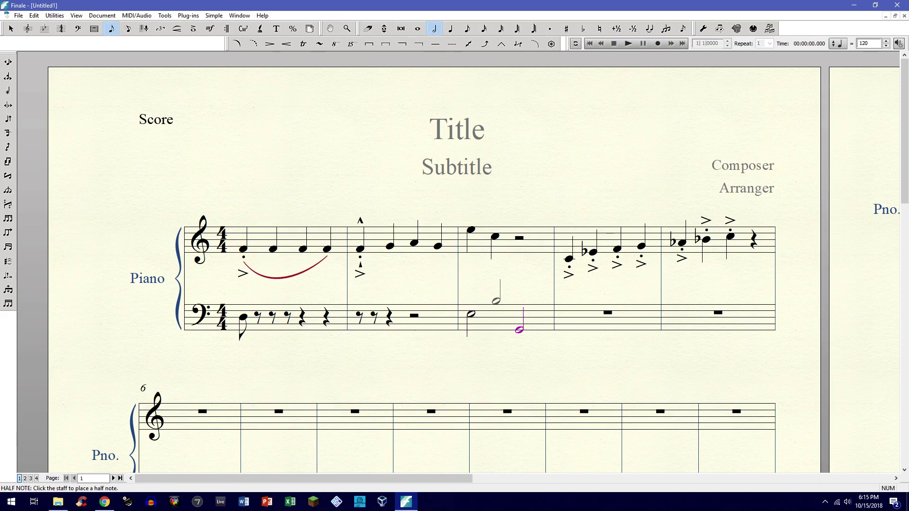
key(Escape)
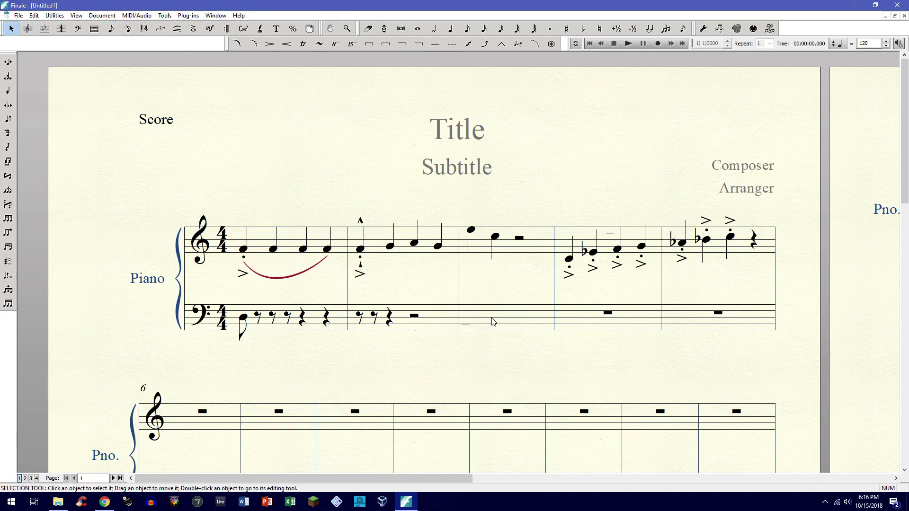
Apply Easy Tremolos with 3 beams to the two half notes in measure 3 of the bass staff.
click(188, 16)
mouse_move(218, 107)
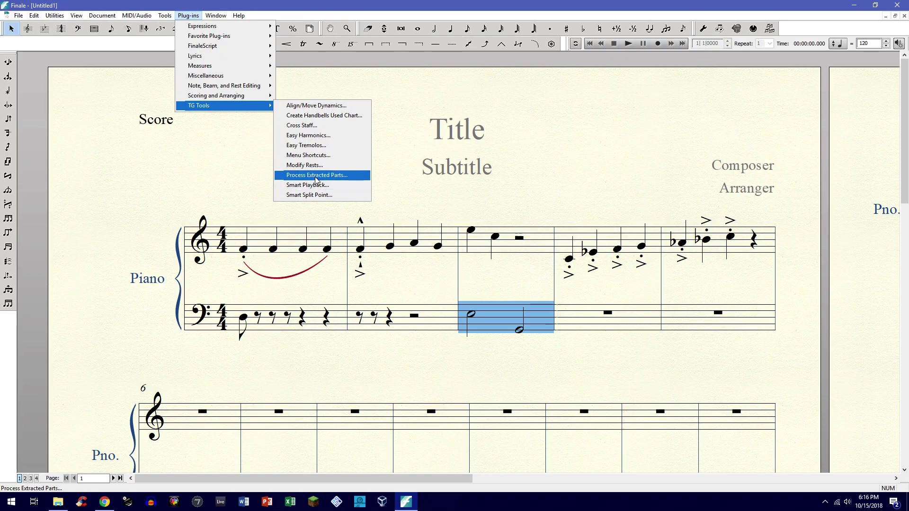
click(311, 145)
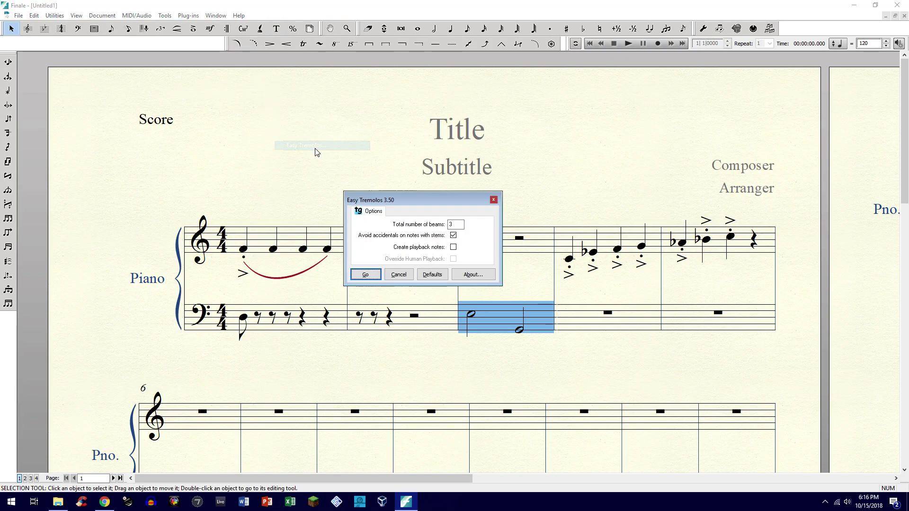
click(366, 275)
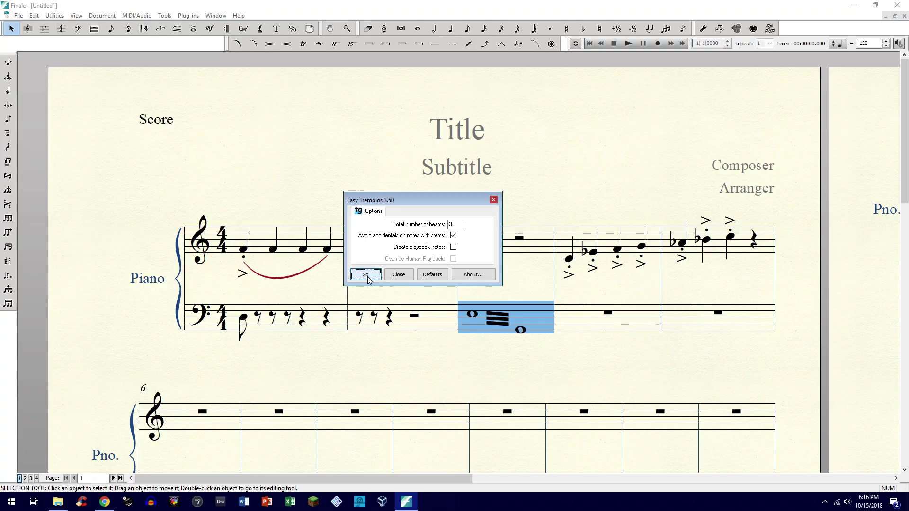
Close Easy Tremolos and enter four quarter notes, alternating low G and A, in measure 4 of the bass staff.
click(398, 275)
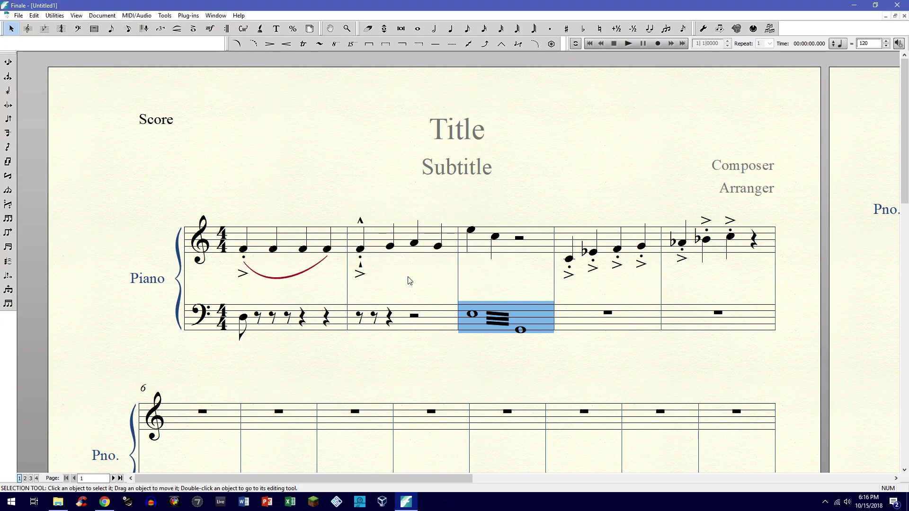
click(489, 281)
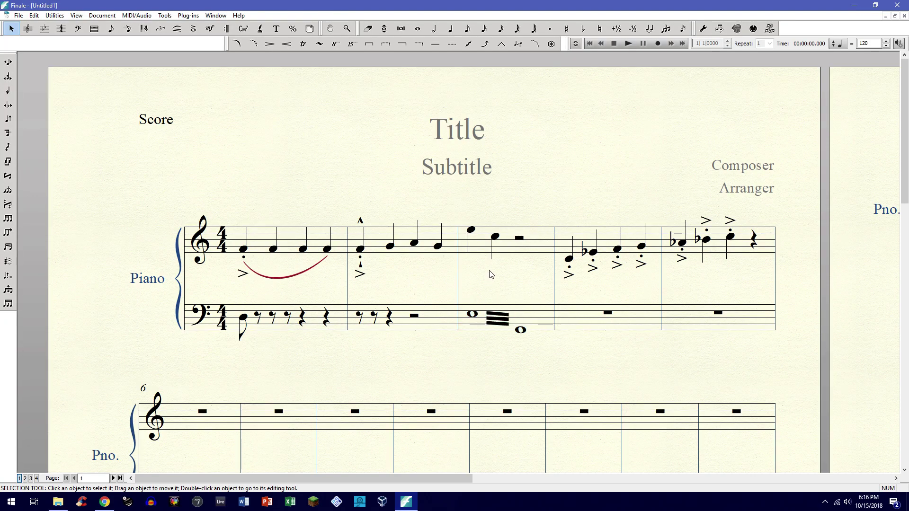
click(450, 29)
click(581, 330)
click(591, 326)
click(615, 329)
click(639, 326)
click(11, 29)
Apply Easy Tremolos with 3 beams to the four quarter notes in measure 4 of the bass staff.
click(581, 318)
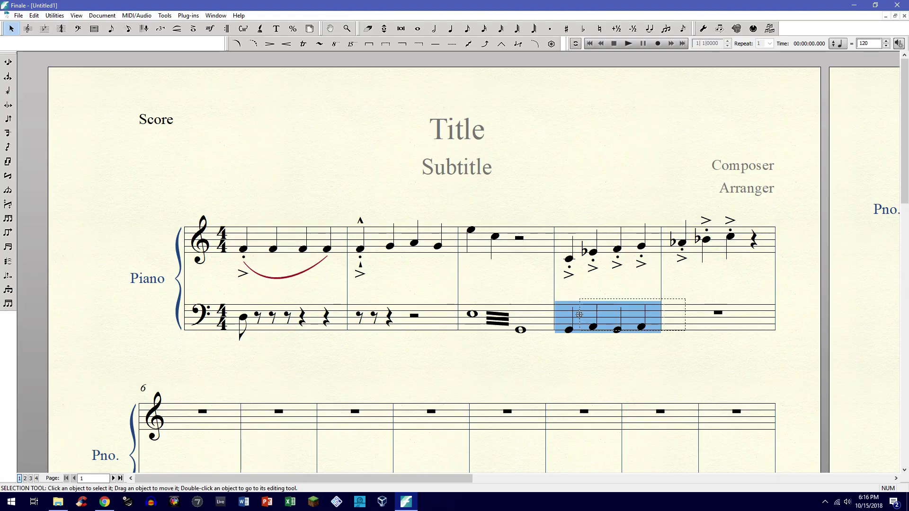
click(215, 15)
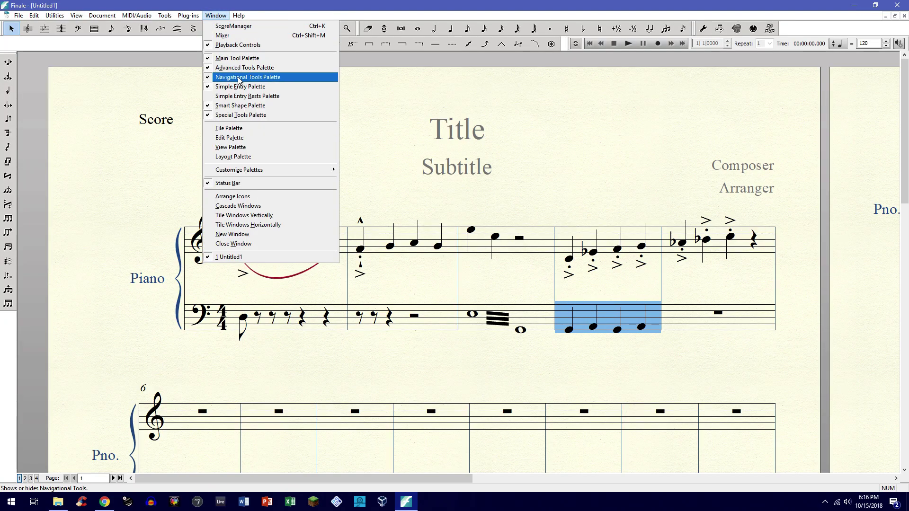
mouse_move(188, 16)
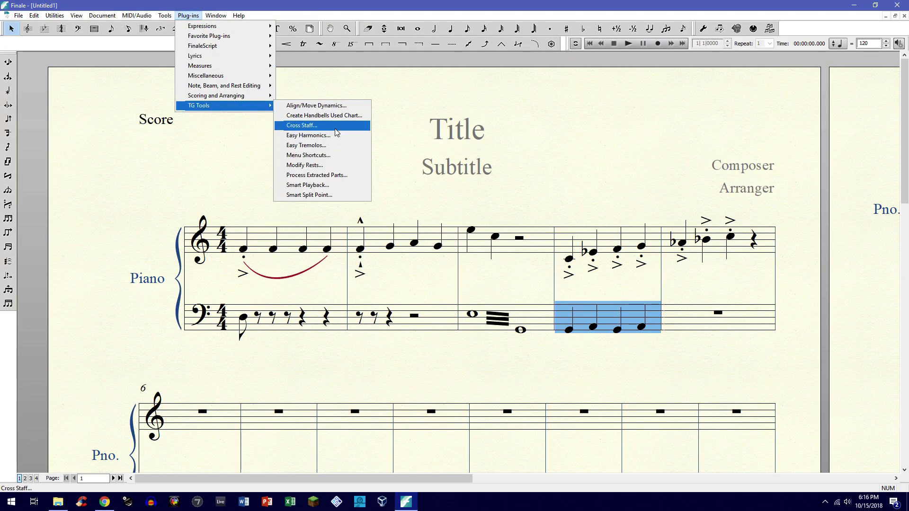
click(340, 145)
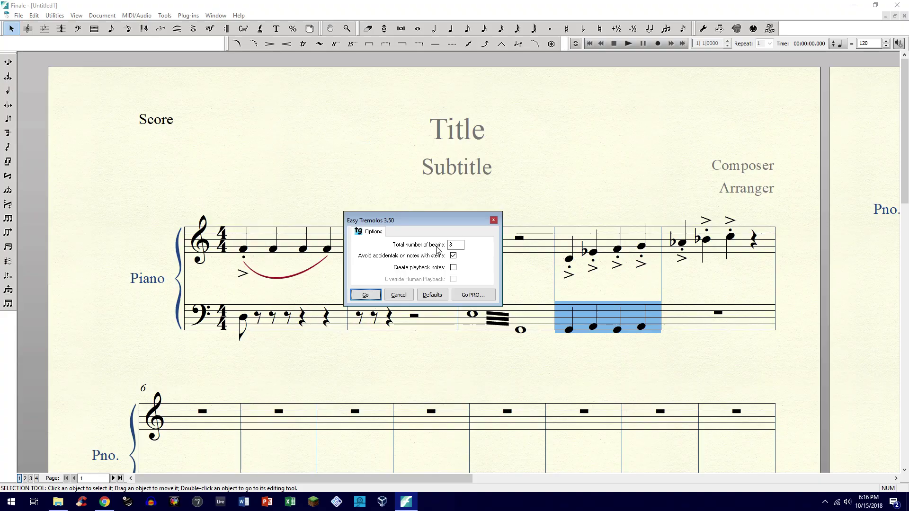
click(372, 295)
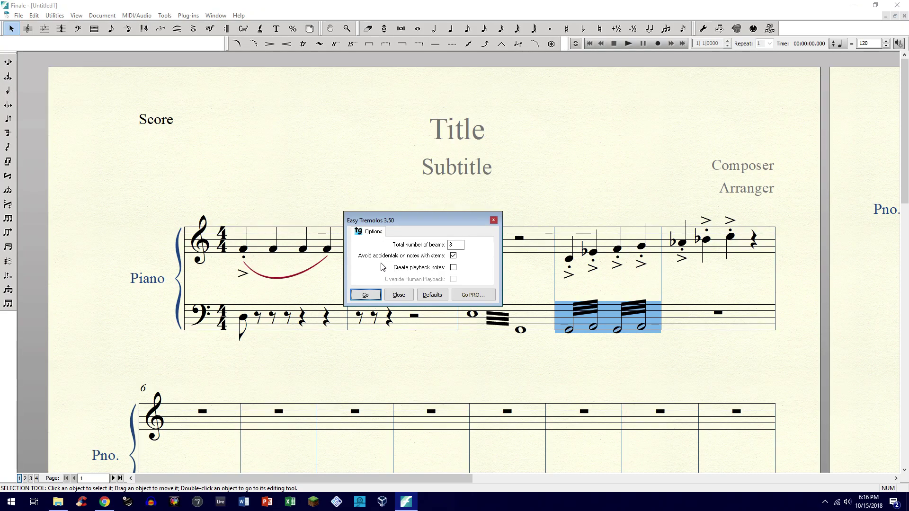
click(398, 295)
click(619, 289)
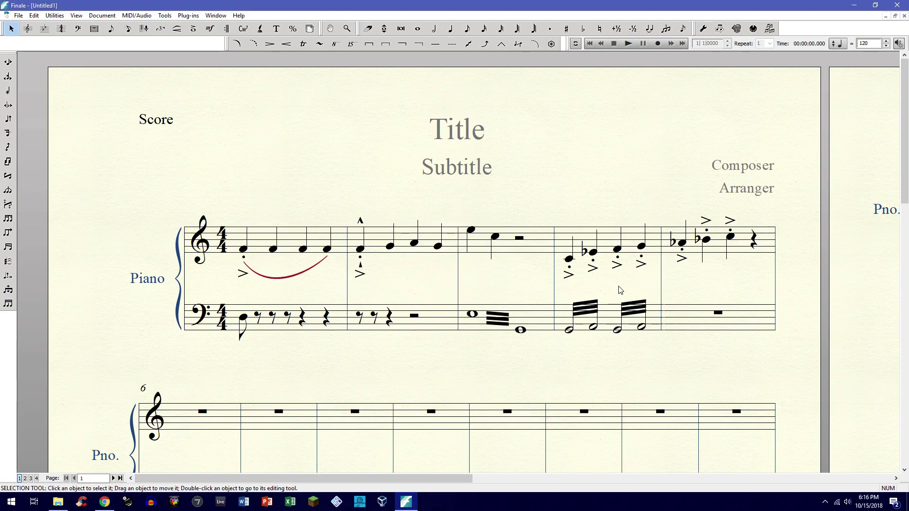
Switch to the browser and read the manual's Tremolos notes and the nearby new-feature entries, including Setup Wizard pickup notes.
click(104, 502)
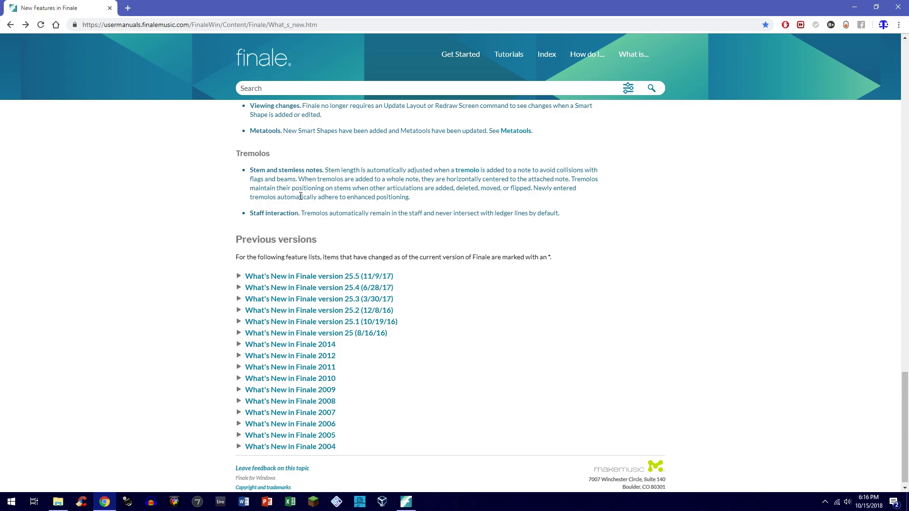
drag(313, 170, 434, 176)
click(434, 176)
drag(517, 178, 527, 179)
click(545, 181)
drag(295, 188, 373, 188)
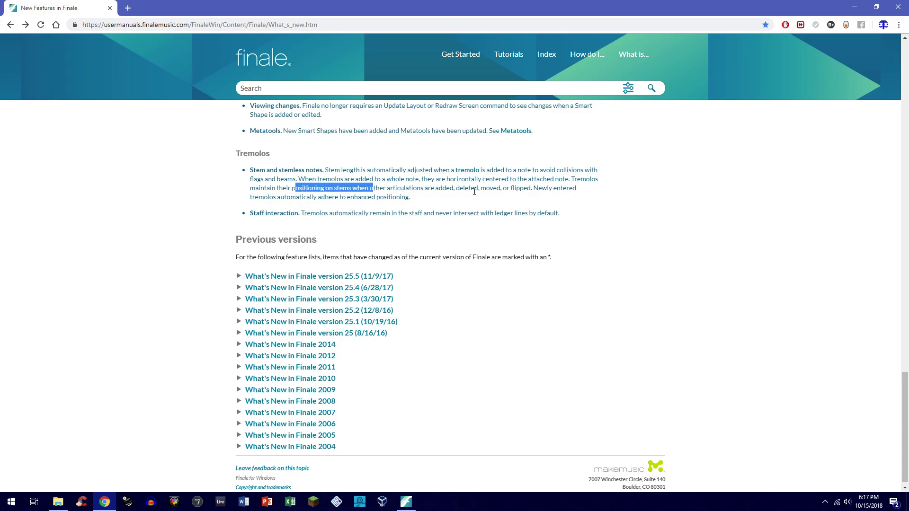
click(508, 194)
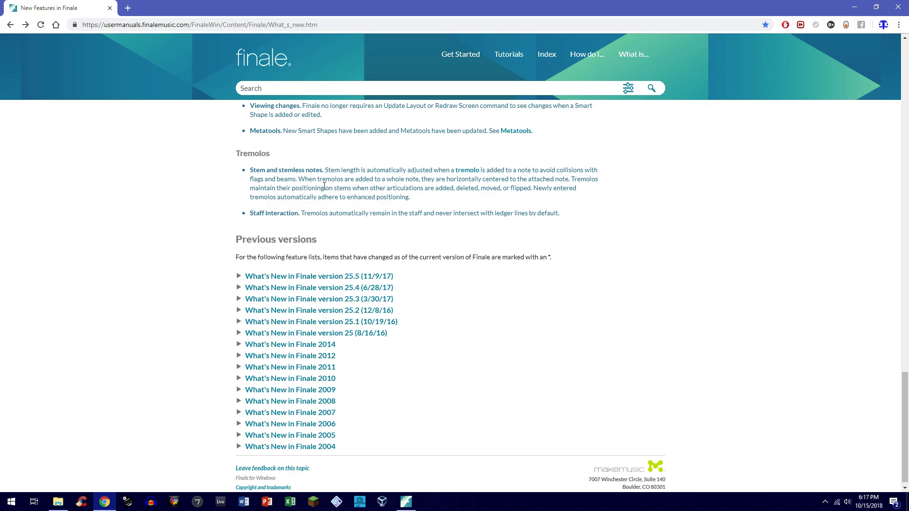
scroll(180, 270, up, 3)
scroll(180, 268, up, 4)
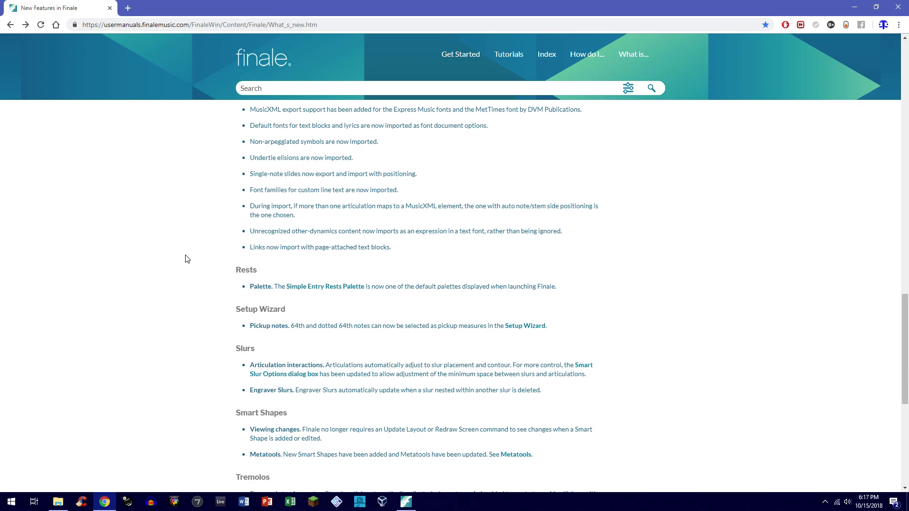
scroll(186, 259, down, 3)
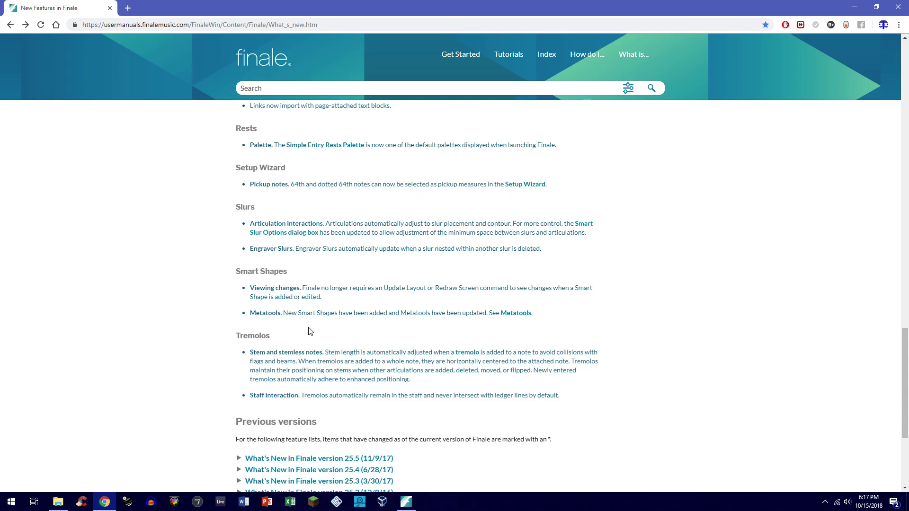
Switch back to Finale and try to create a pickup measure with a custom EDU duration instead of the 64th-note preset.
click(406, 501)
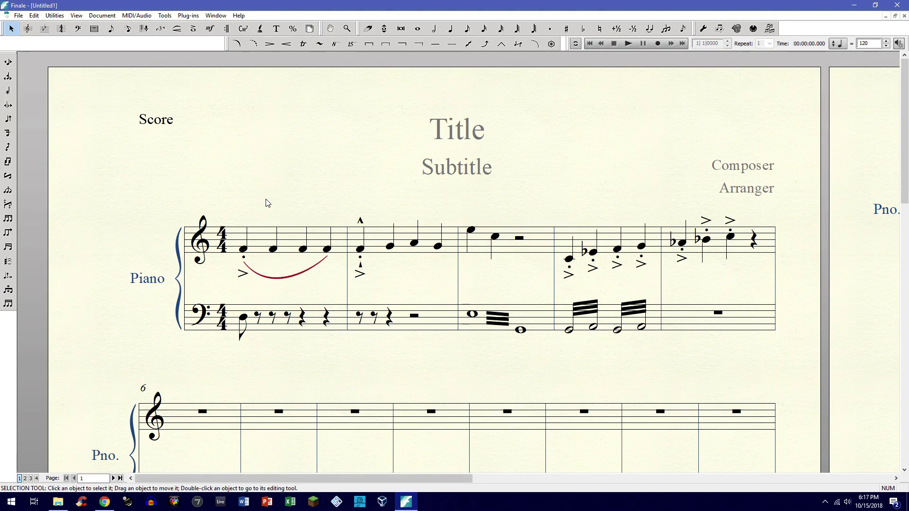
click(55, 15)
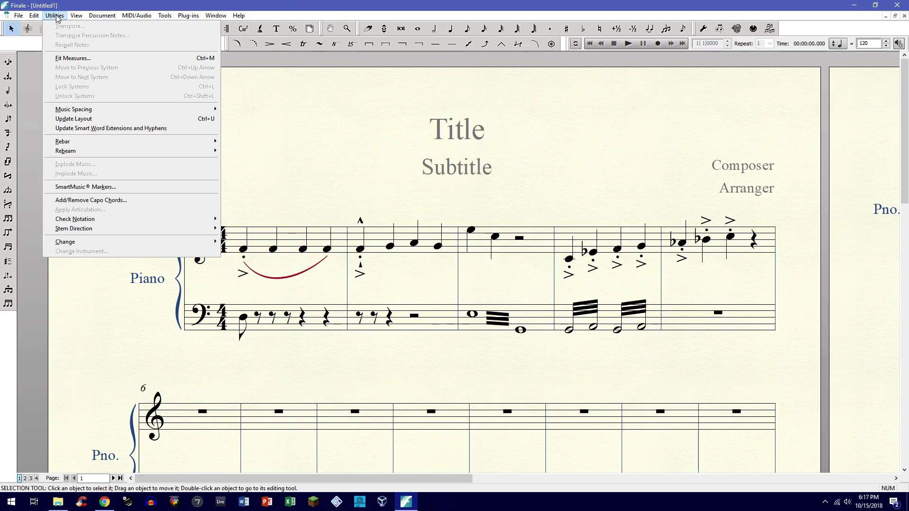
click(55, 16)
click(76, 15)
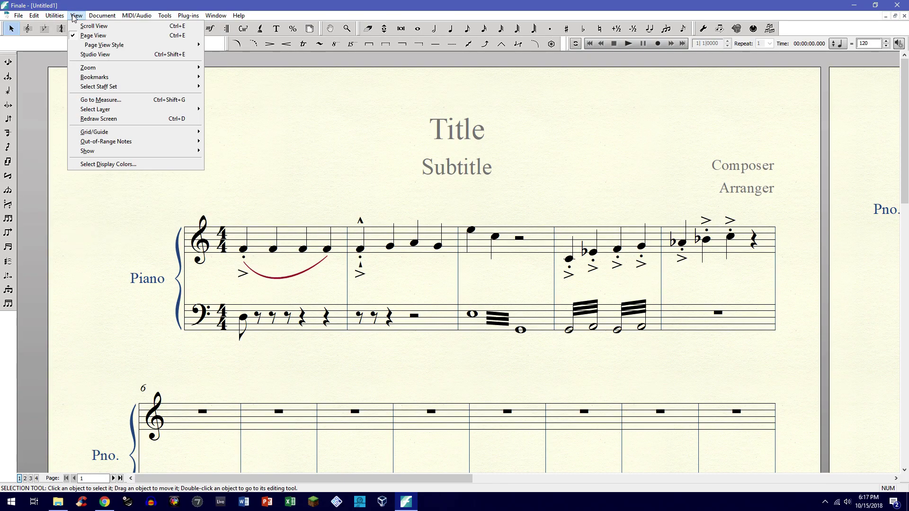
mouse_move(105, 19)
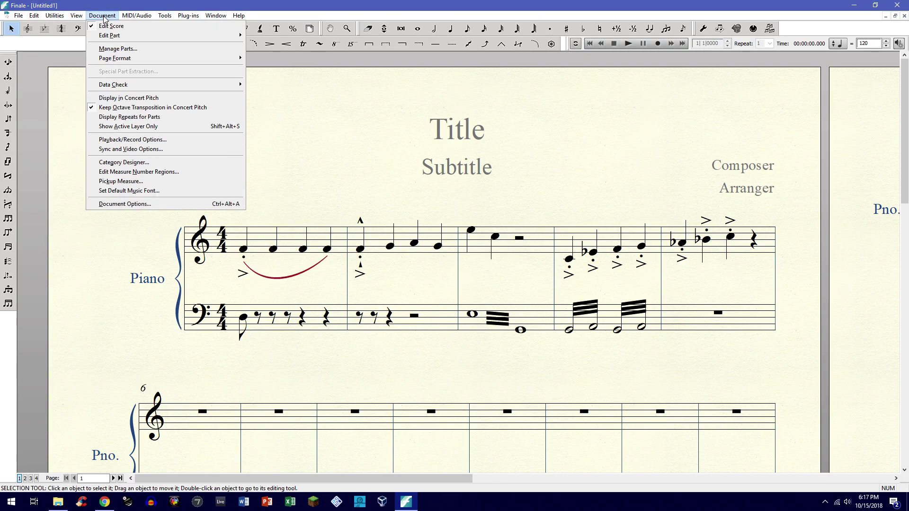
click(166, 181)
click(496, 234)
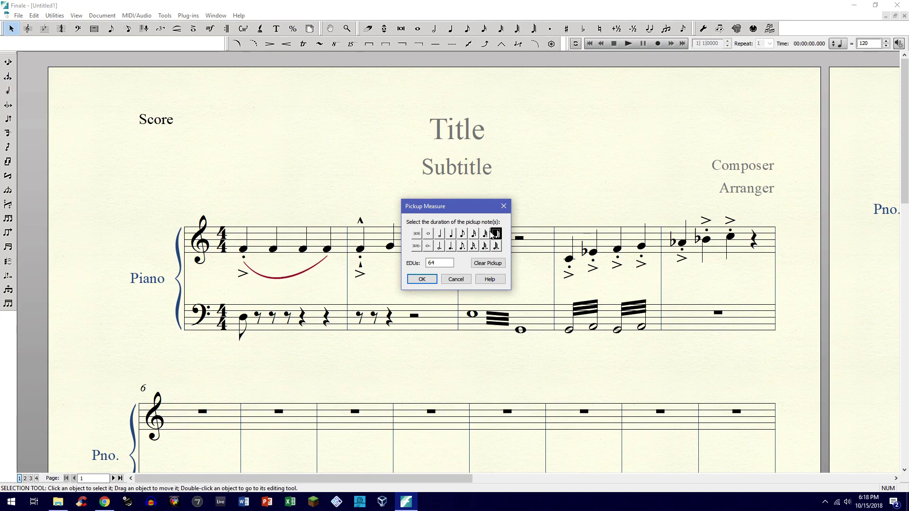
double_click(428, 261)
text(128)
key(BackSpace)
click(421, 280)
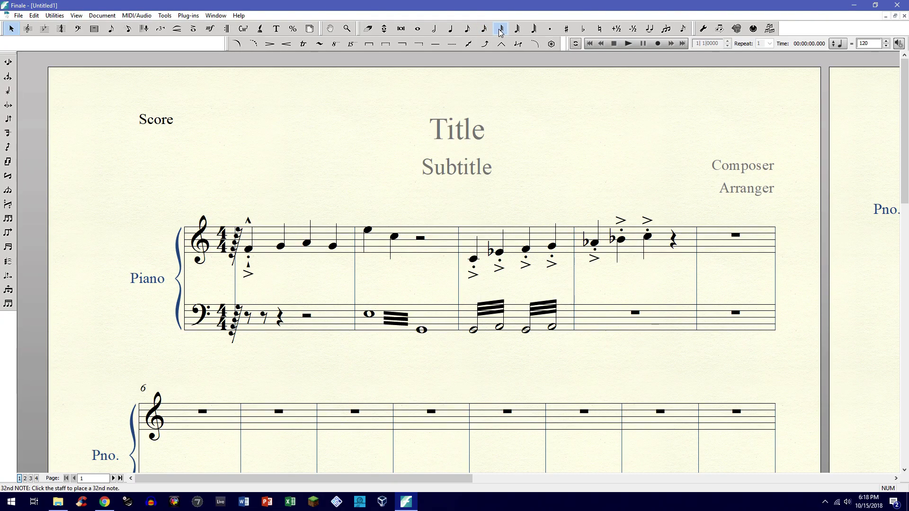
Enter a 128th note E in the pickup measure of the treble staff.
click(534, 28)
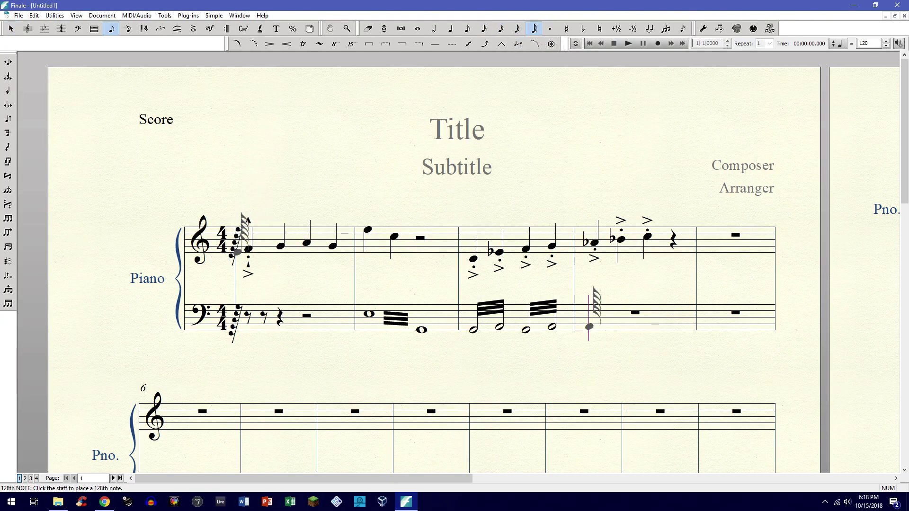
click(234, 251)
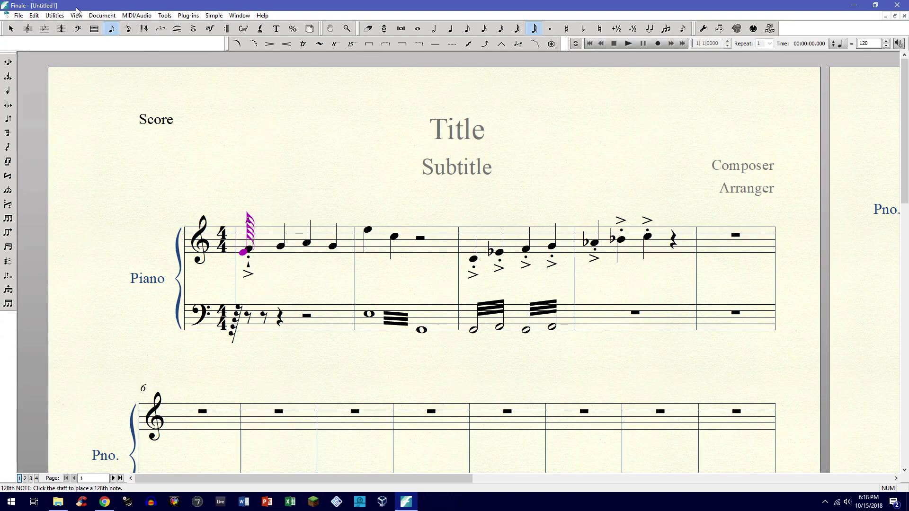
click(9, 29)
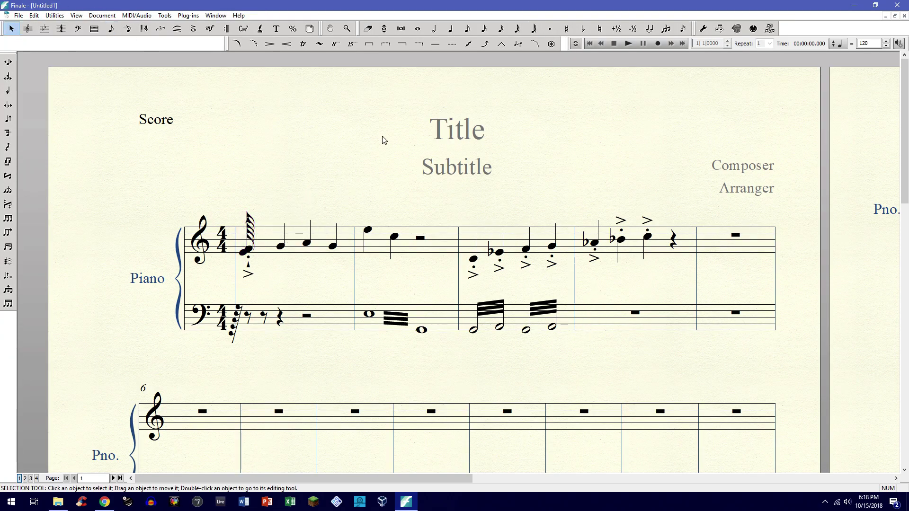
Switch the score to Scroll View and play it back briefly from the pickup measure.
key(ctrl+a)
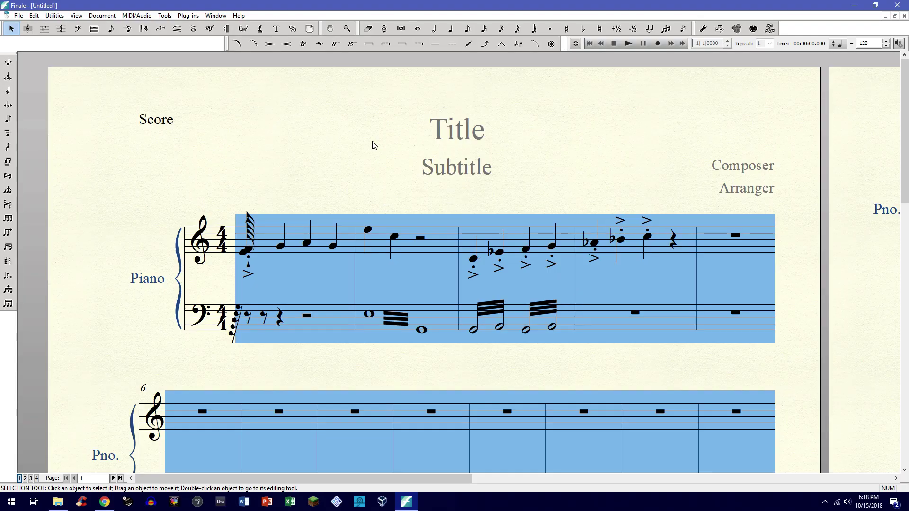
key(Escape)
key(ctrl+e)
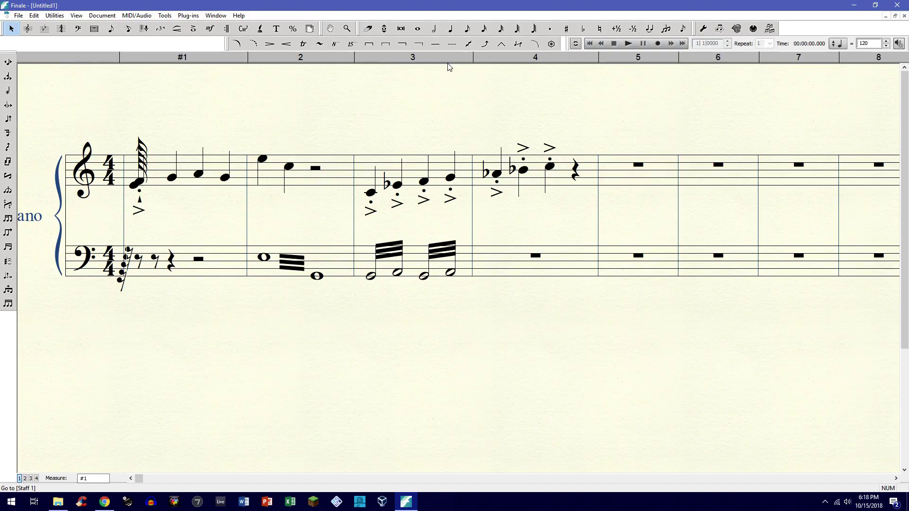
click(626, 43)
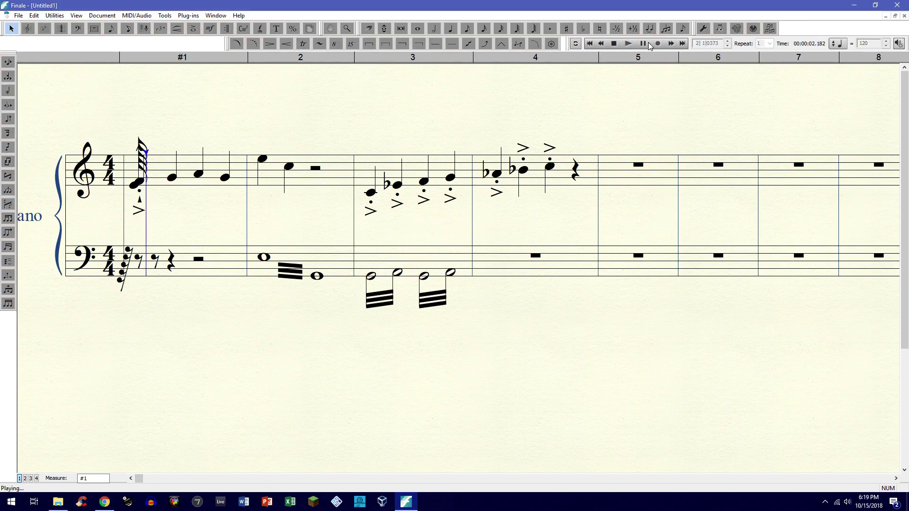
click(646, 44)
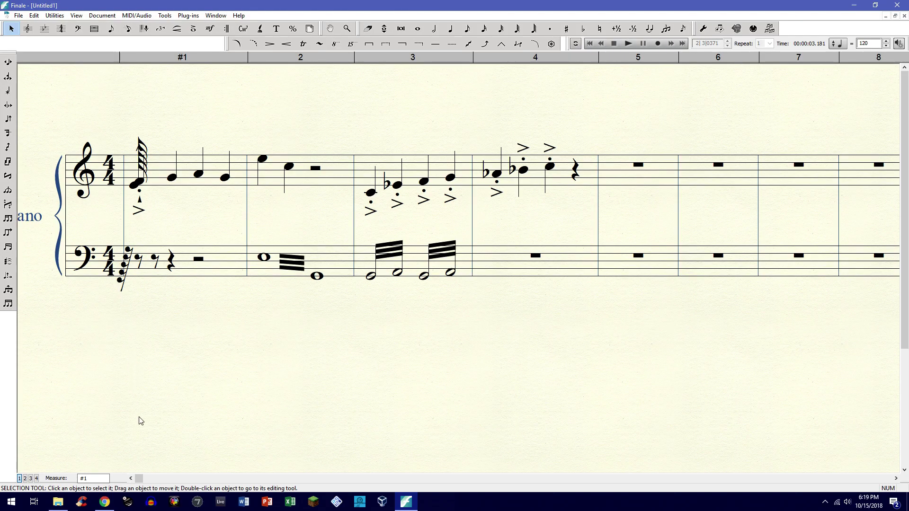
Undo the custom pickup changes and set the pickup measure's duration to a 64th note.
key(ctrl+z)
click(134, 16)
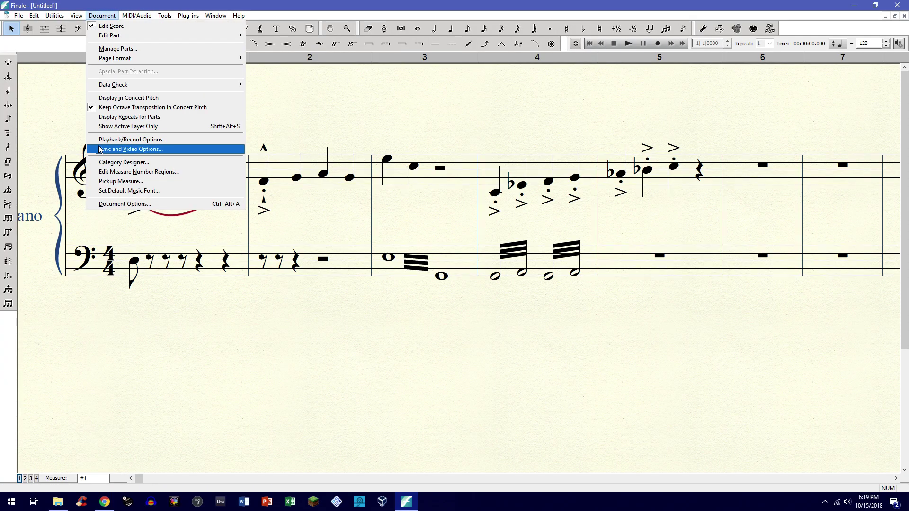
click(135, 181)
click(495, 233)
click(421, 279)
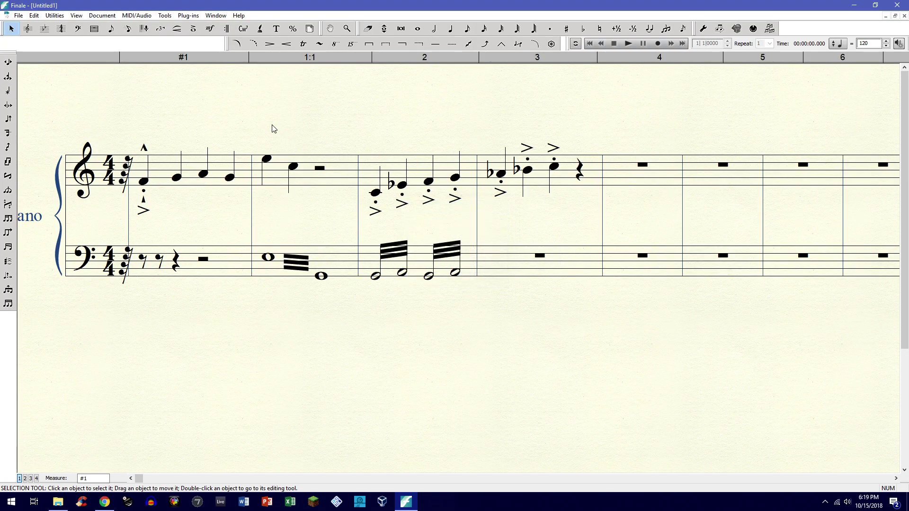
Enter 64th notes in the pickup measure, E in the treble and B in the bass, and return to Page View.
click(517, 28)
click(135, 184)
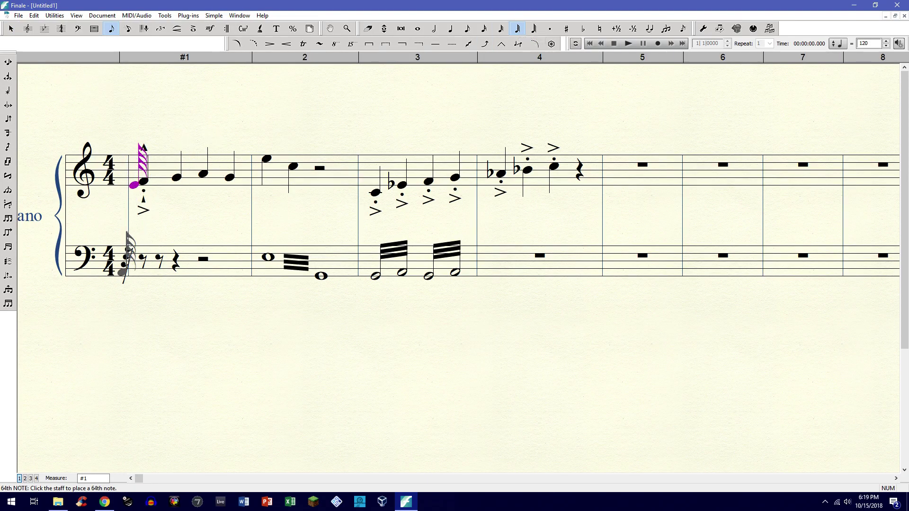
click(134, 269)
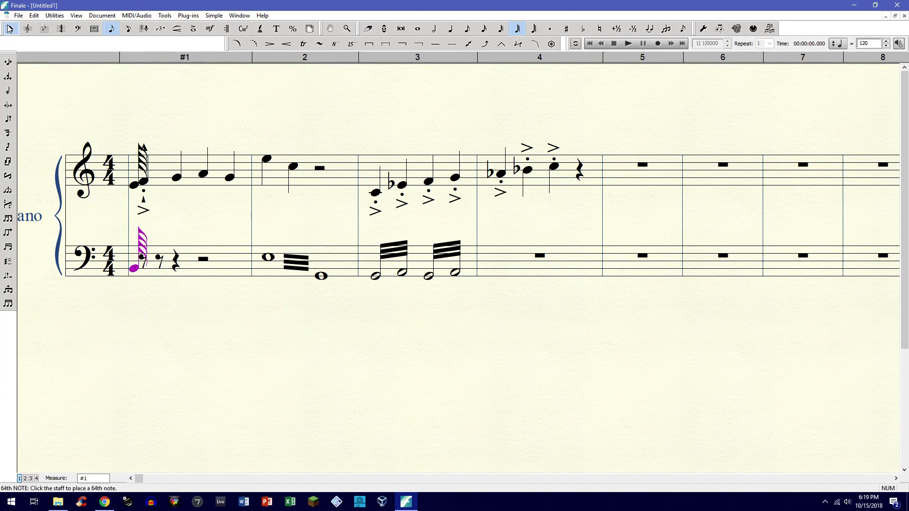
click(10, 28)
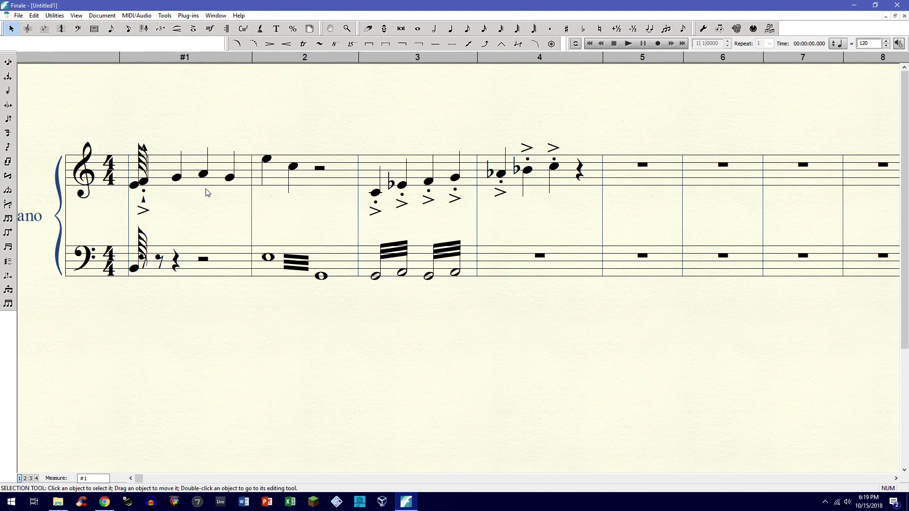
key(ctrl+e)
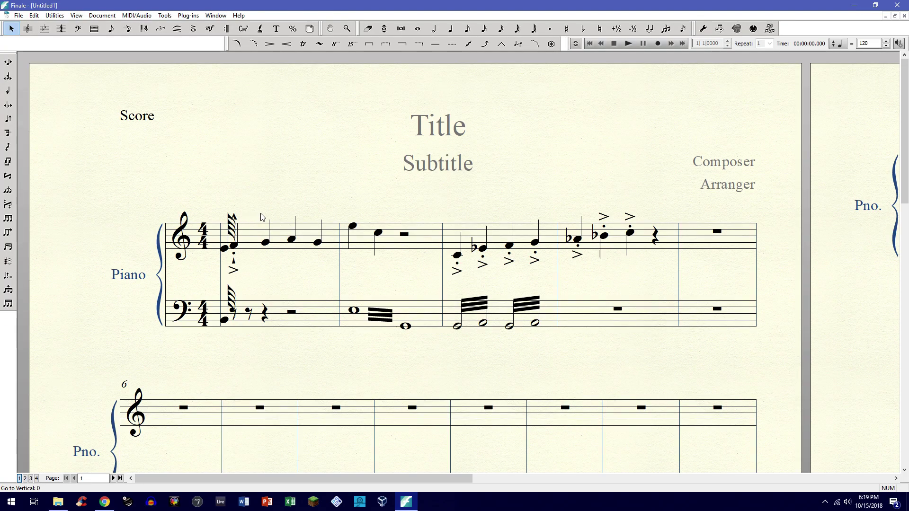
Check in the browser manual how to reach the Setup Wizard, and switch back to Finale's Launch Window.
click(105, 502)
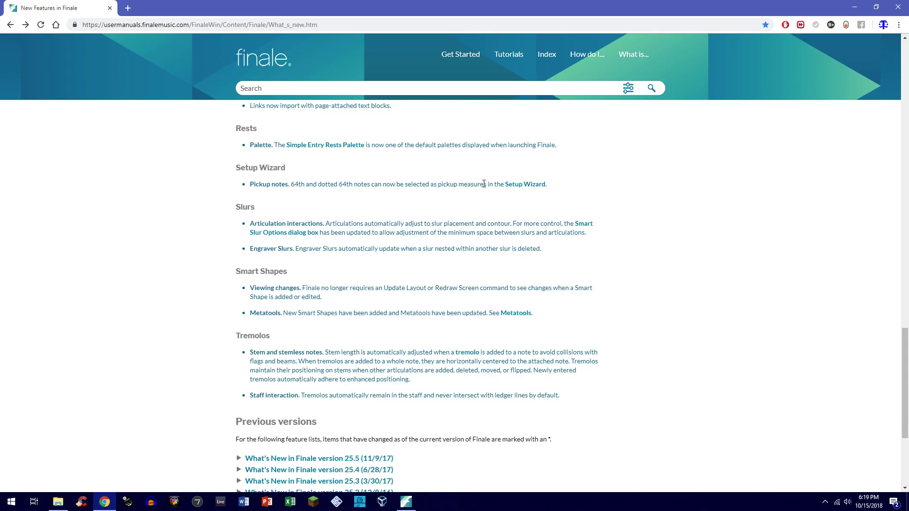
click(526, 185)
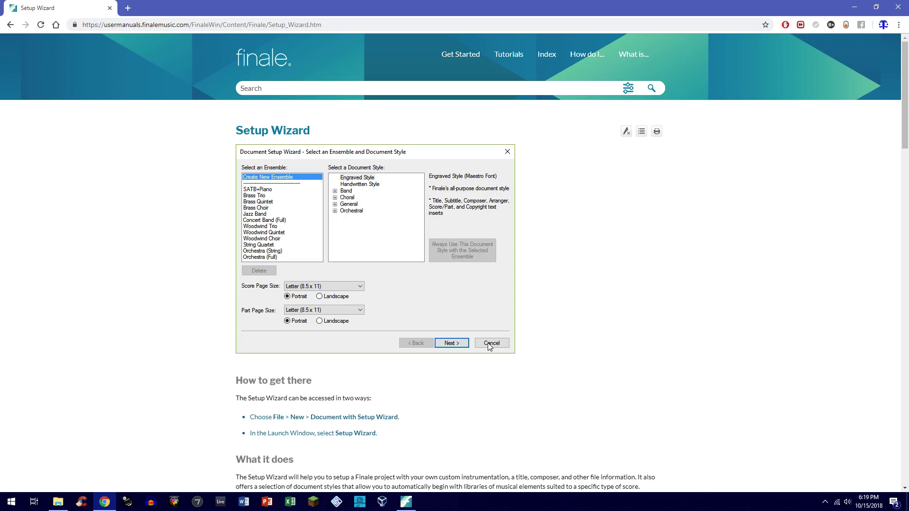
scroll(477, 322, down, 3)
click(406, 502)
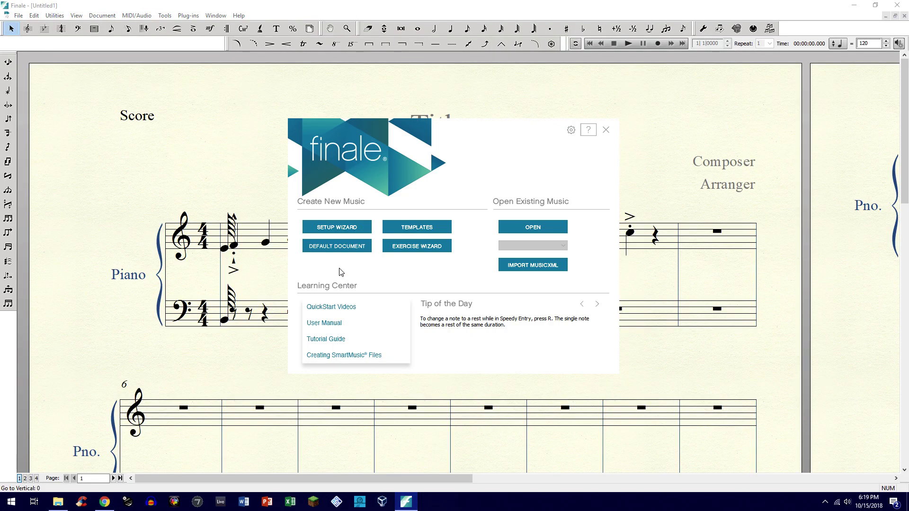
Start a new document with the Setup Wizard and add a Piano from the Keyboards instruments.
click(350, 230)
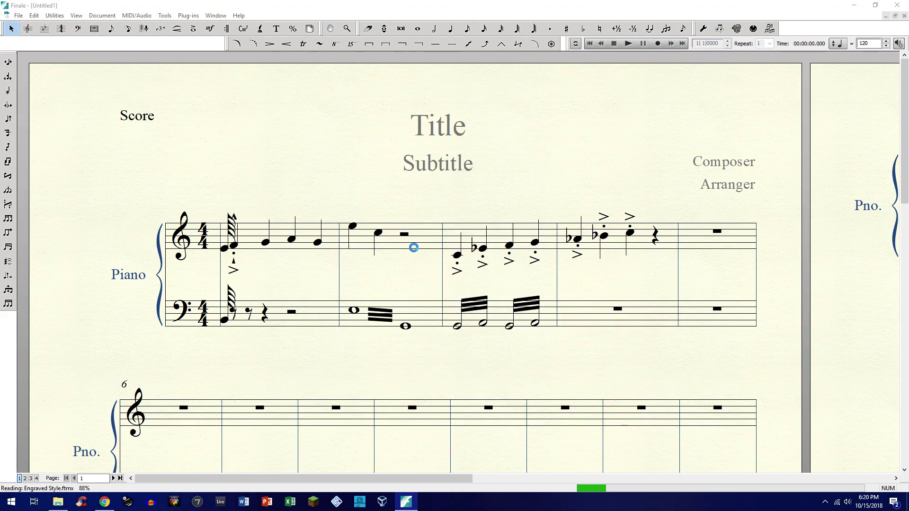
click(522, 337)
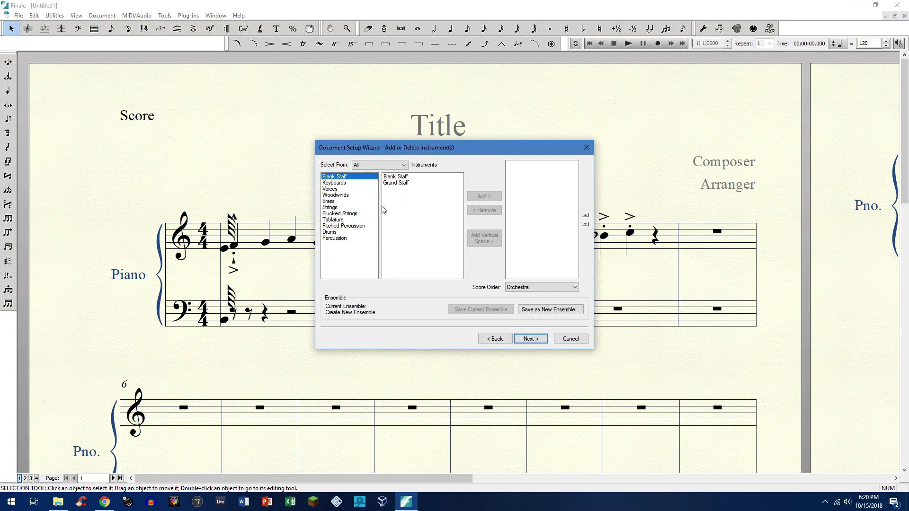
click(352, 188)
click(401, 177)
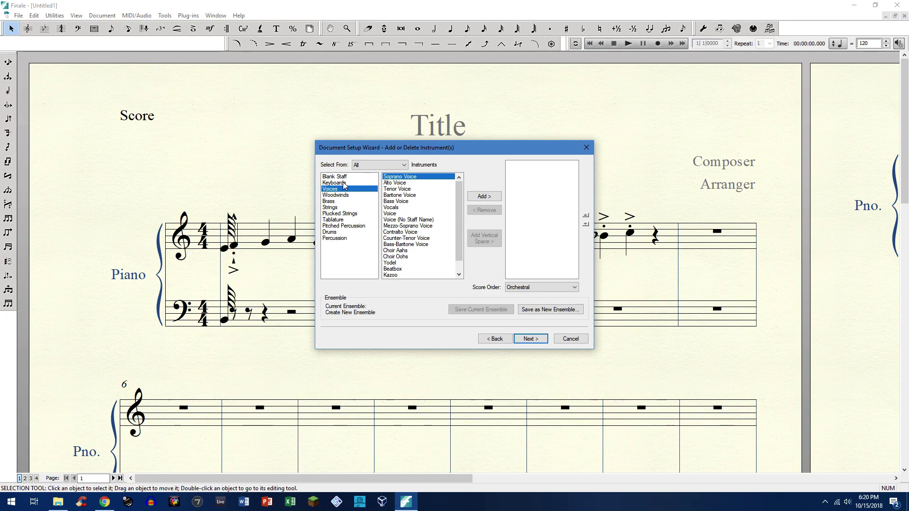
click(334, 183)
click(401, 177)
click(472, 196)
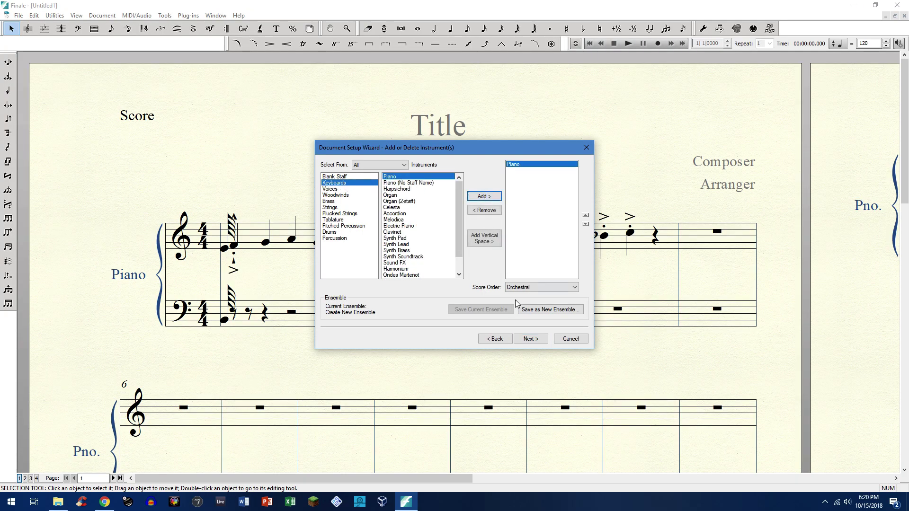
Specify a 64th-note pickup measure in the wizard's score settings and finish creating the document.
click(542, 341)
click(526, 340)
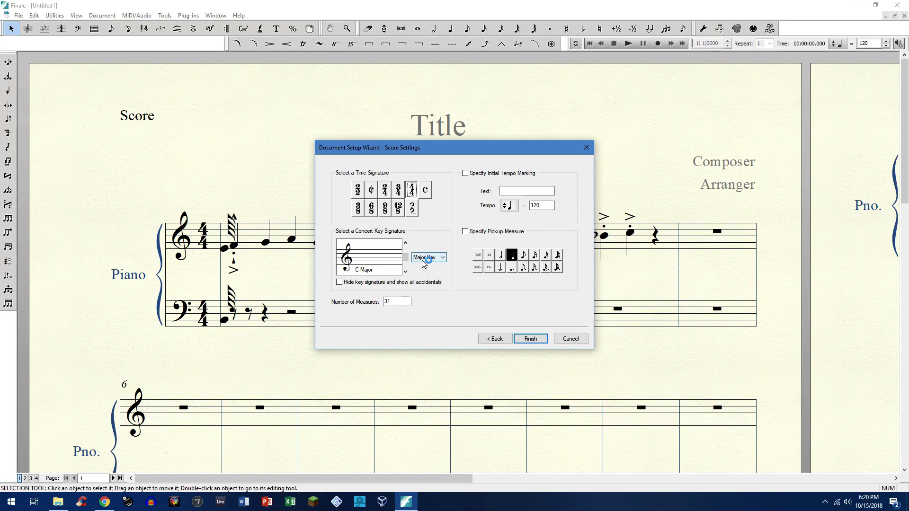
click(557, 255)
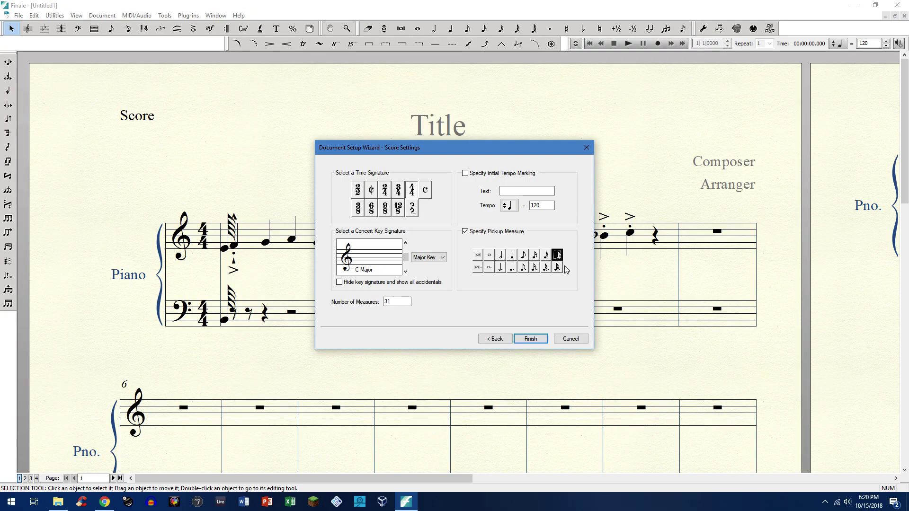
click(544, 338)
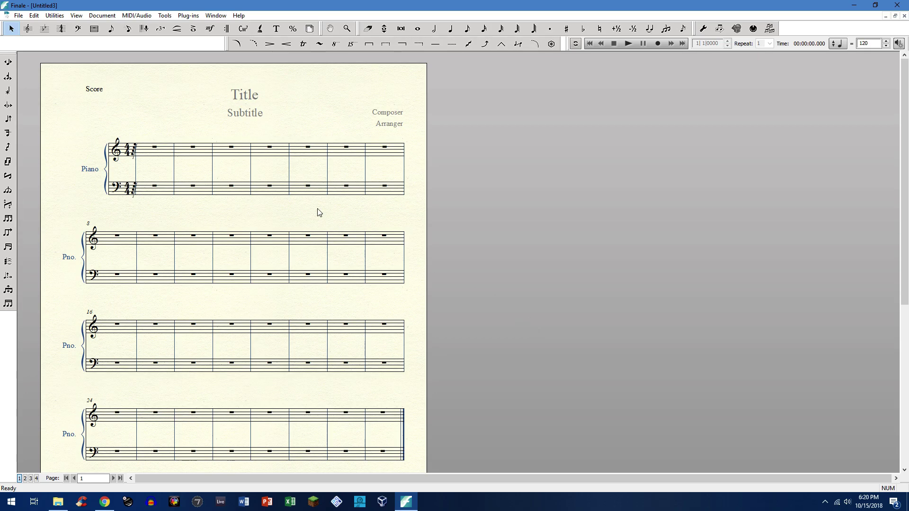
Enter a 64th note E in the treble staff of the pickup measure.
key(ctrl+equal)
key(ctrl+equal)
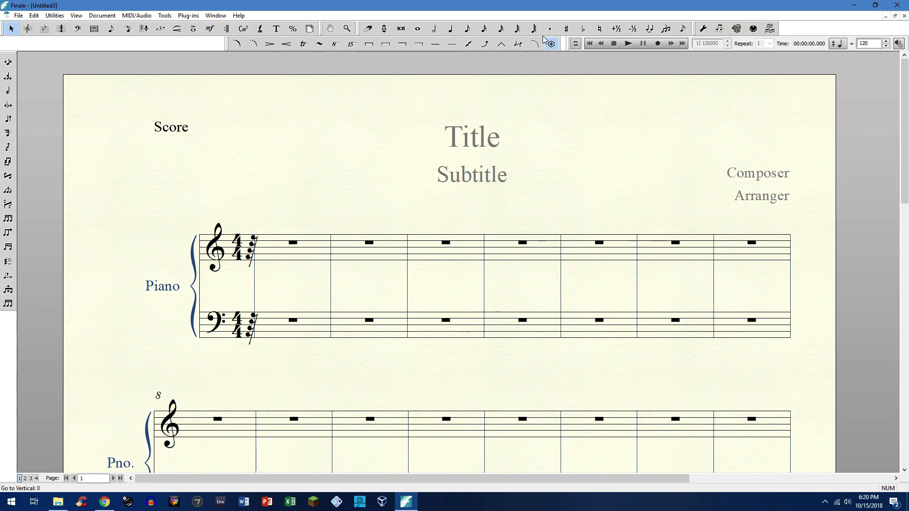
click(517, 28)
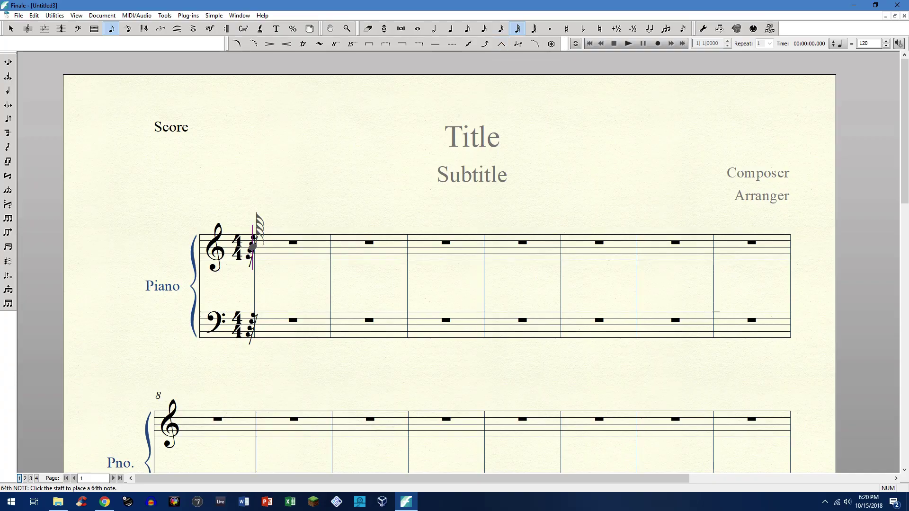
click(257, 260)
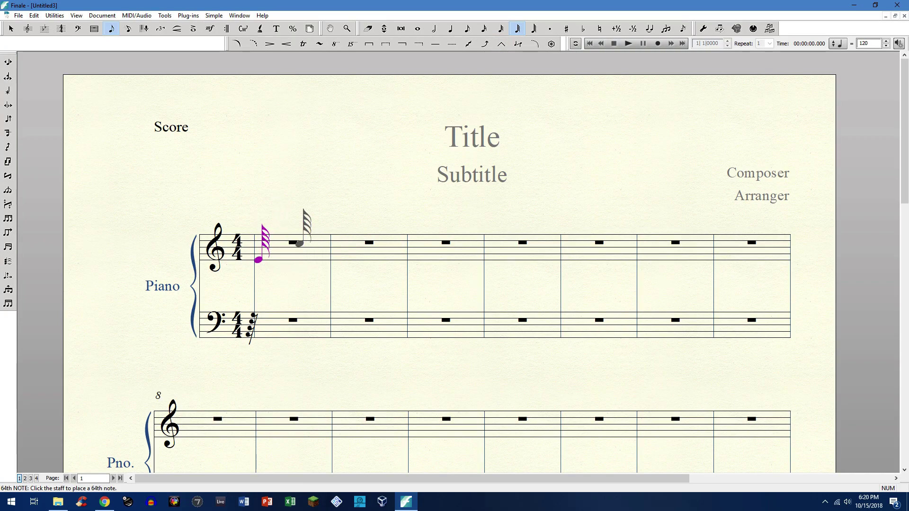
Enter half notes F and G in the treble of measure 1 and B and E in measure 2, and leave note entry.
click(484, 29)
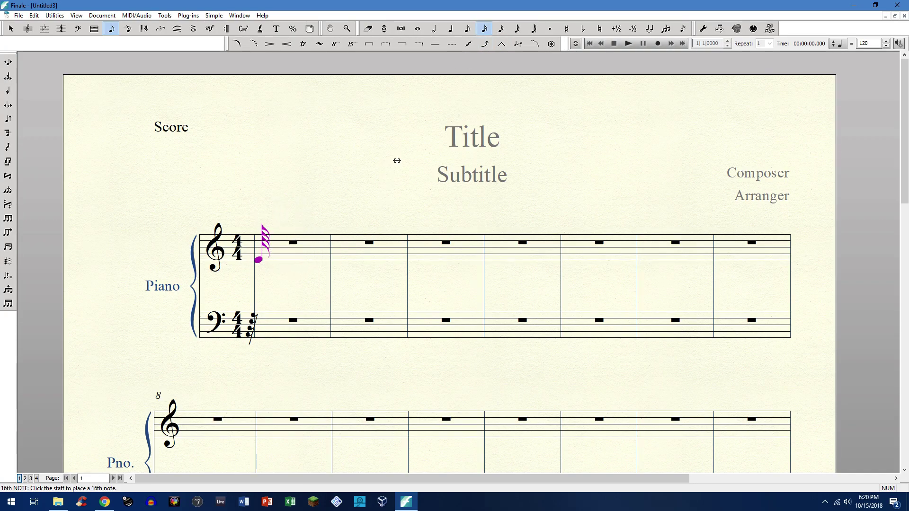
click(434, 29)
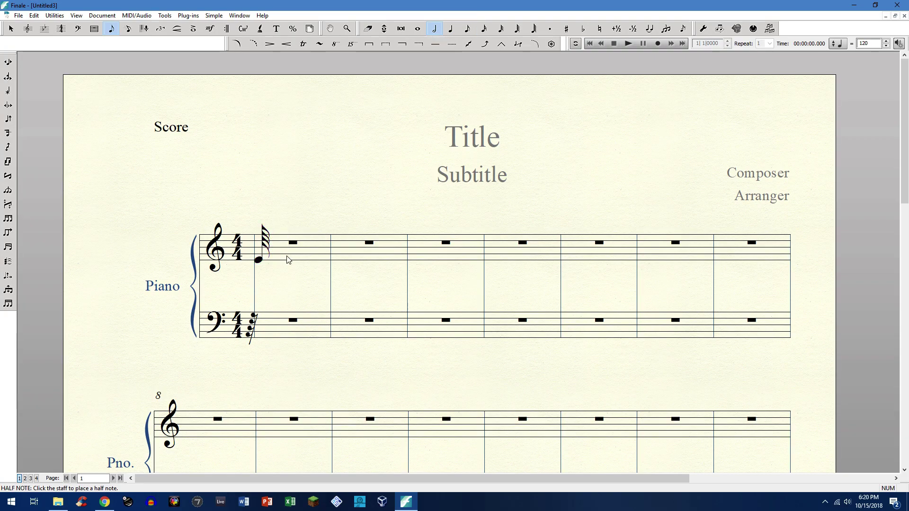
click(306, 253)
click(354, 247)
click(393, 259)
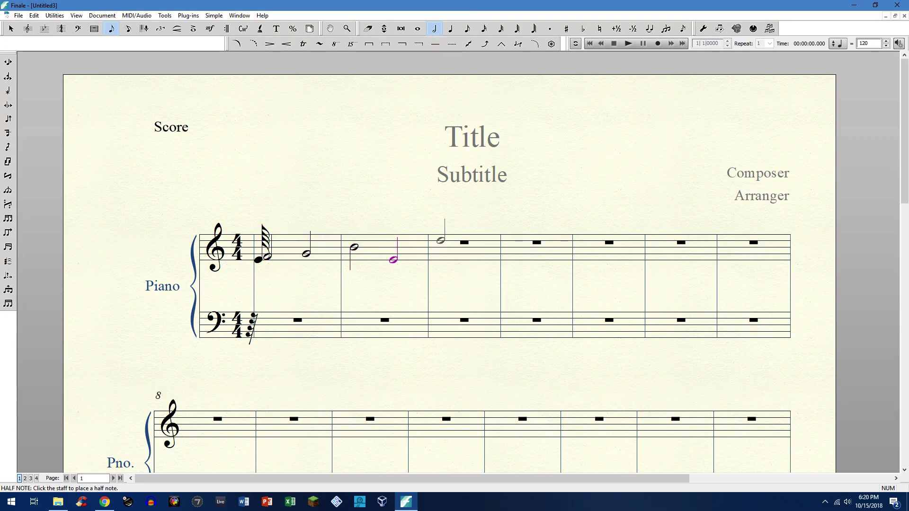
click(11, 28)
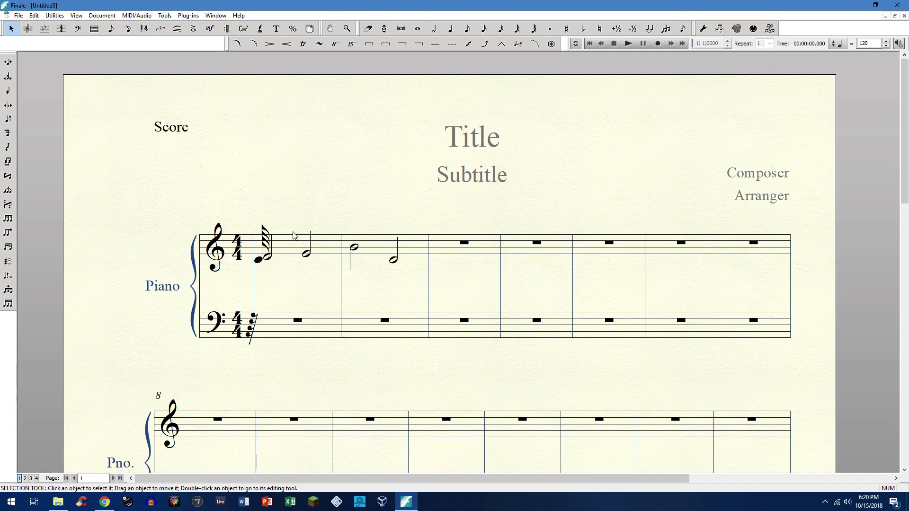
Check the spacing around the pickup measure in Scroll View and return to Page View.
key(ctrl+a)
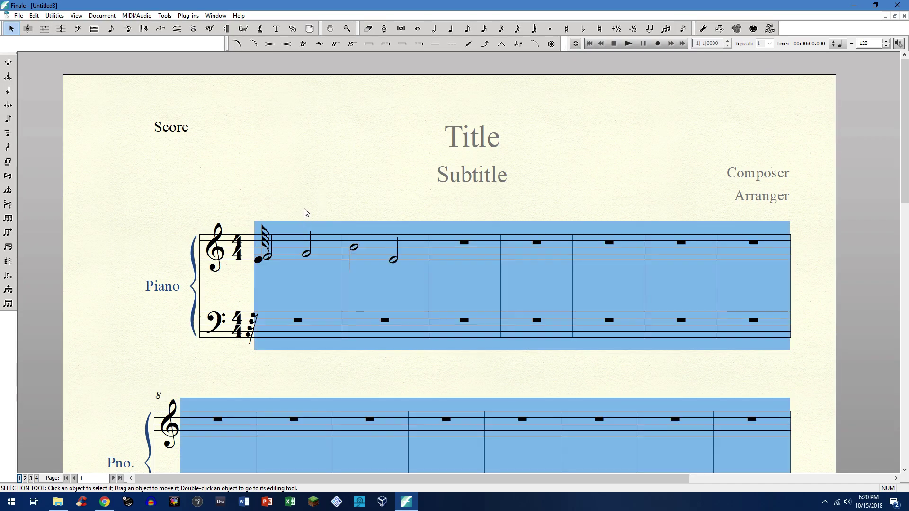
click(304, 191)
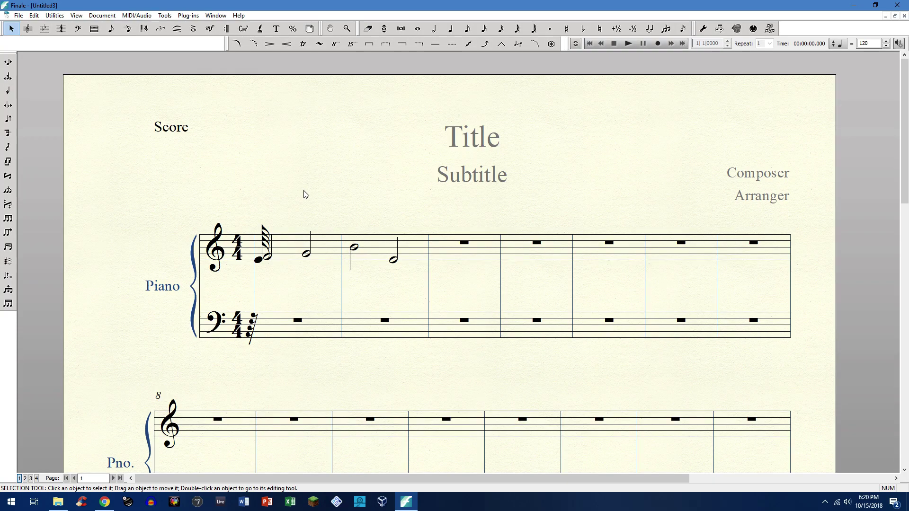
key(ctrl+e)
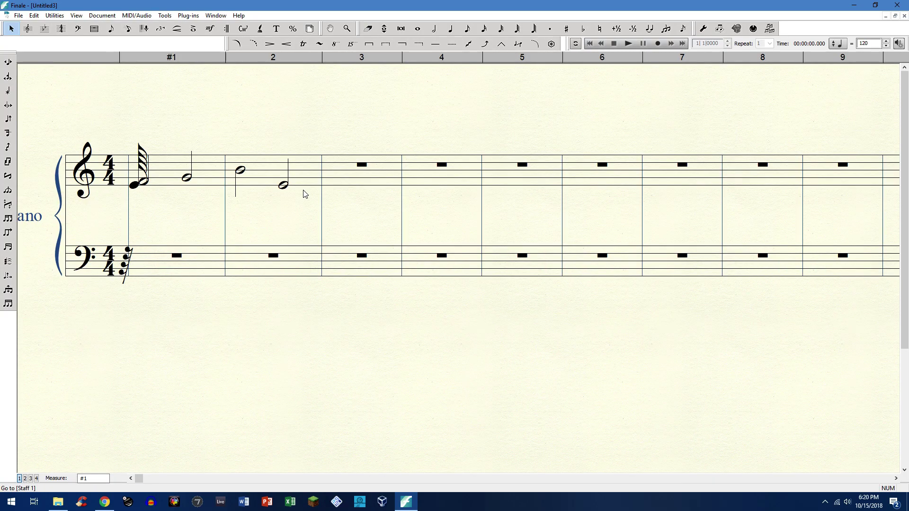
key(ctrl+e)
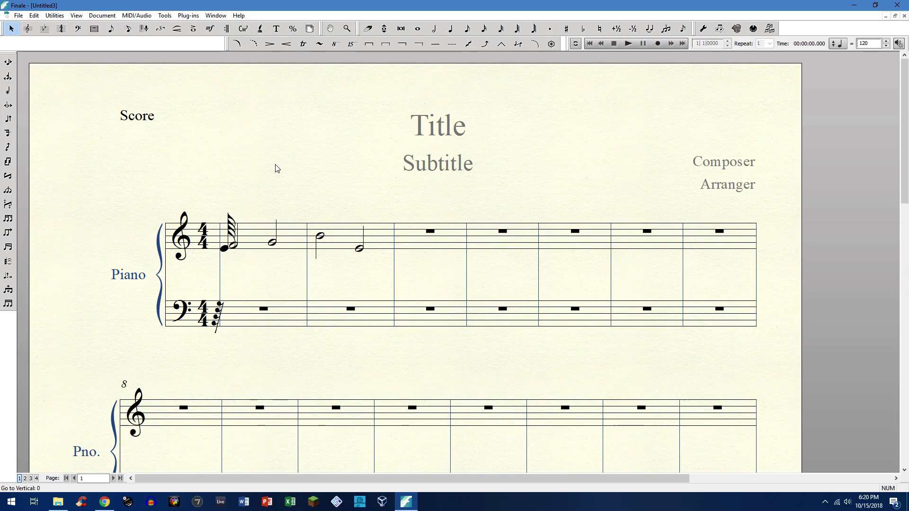
Start another new document with the Setup Wizard and add a Piano to its instruments.
key(ctrl+n)
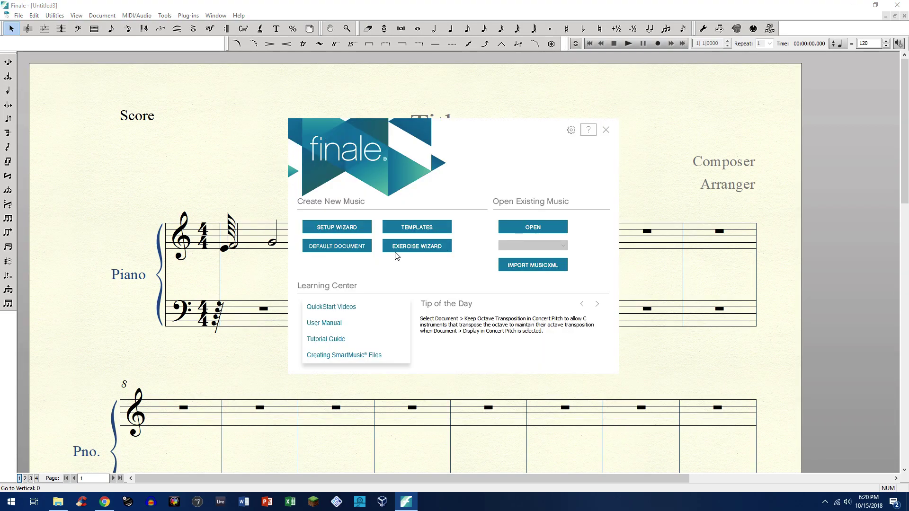
click(361, 231)
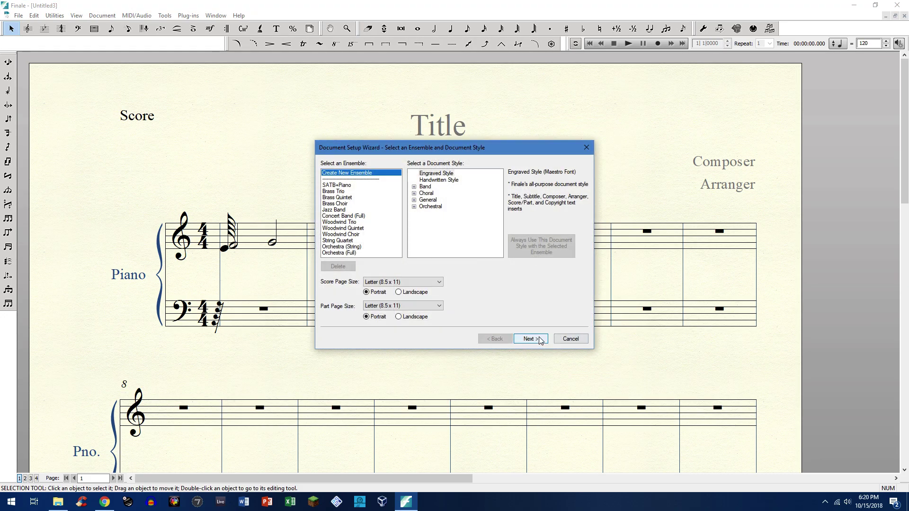
click(540, 341)
click(540, 340)
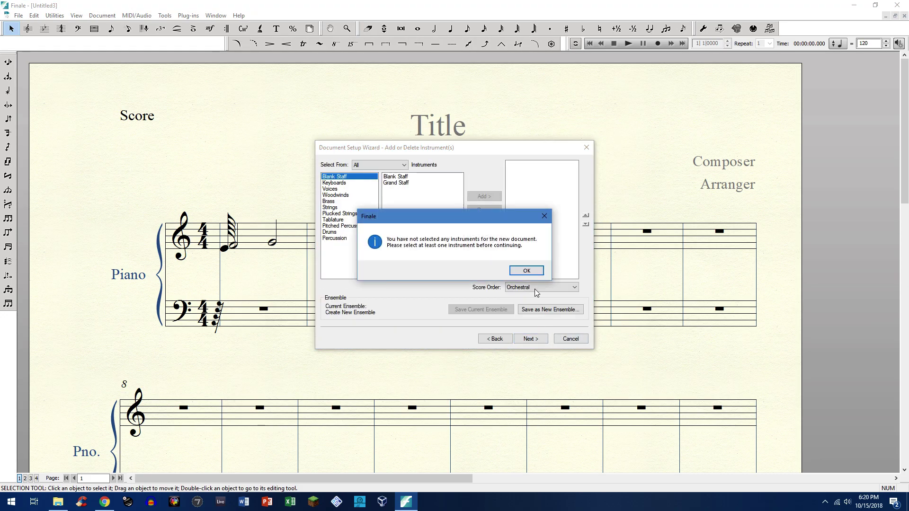
click(525, 271)
click(333, 183)
click(395, 177)
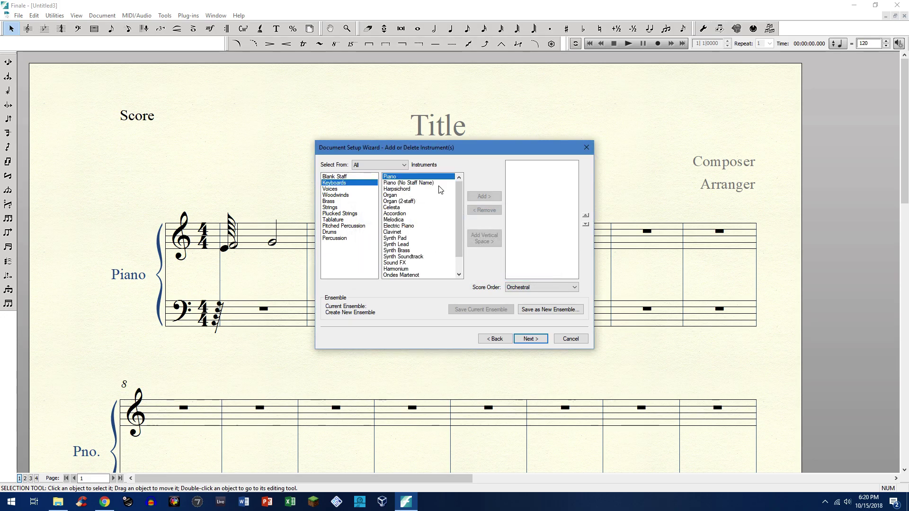
click(483, 195)
Specify a 32nd-note pickup measure in the wizard's score settings and create the document.
click(523, 340)
click(523, 340)
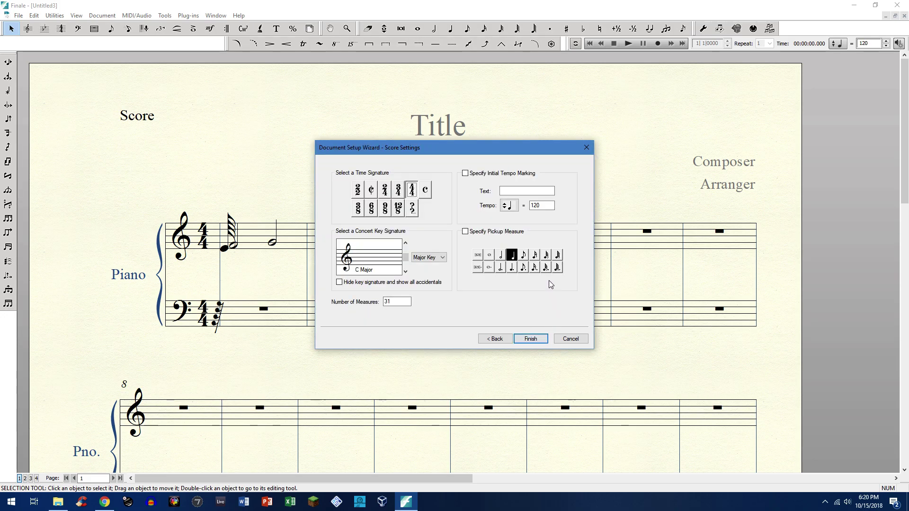
click(546, 255)
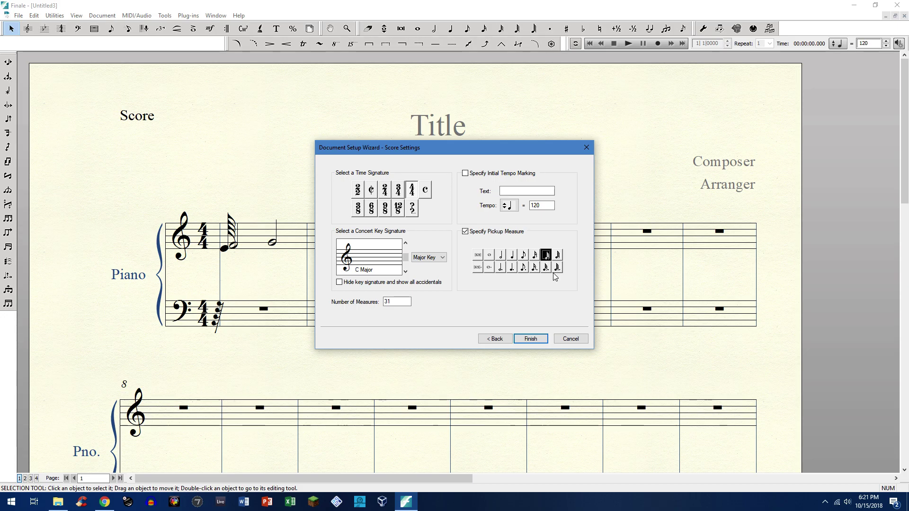
click(529, 341)
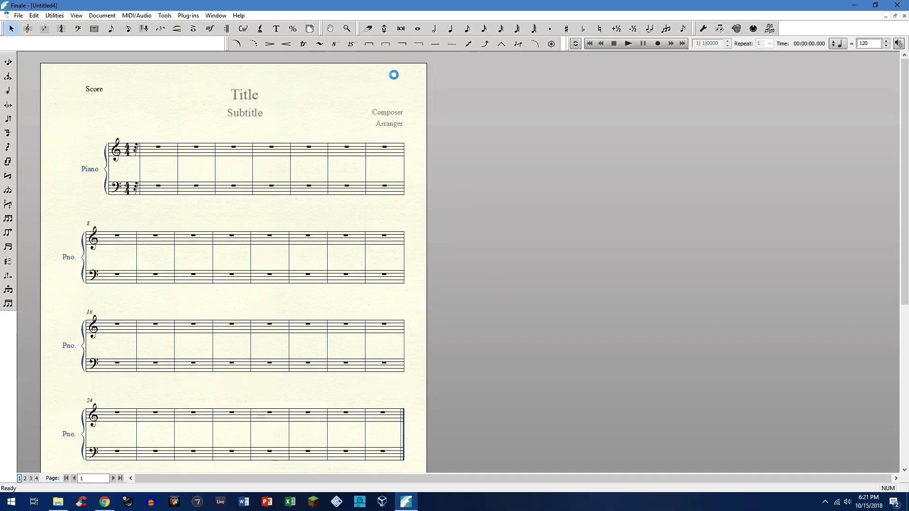
Enter a 32nd note F in the treble pickup measure and quarter notes B, G, F and D in measure 1.
key(ctrl+equal)
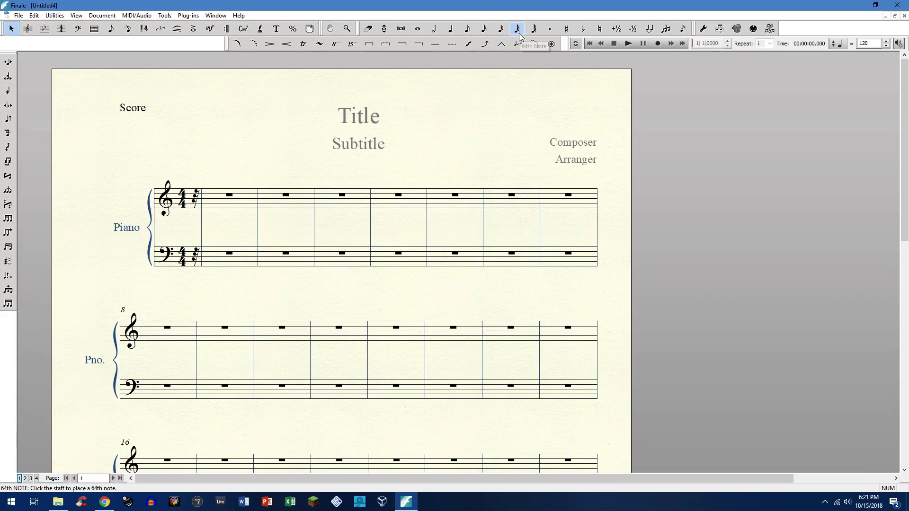
click(501, 30)
click(199, 206)
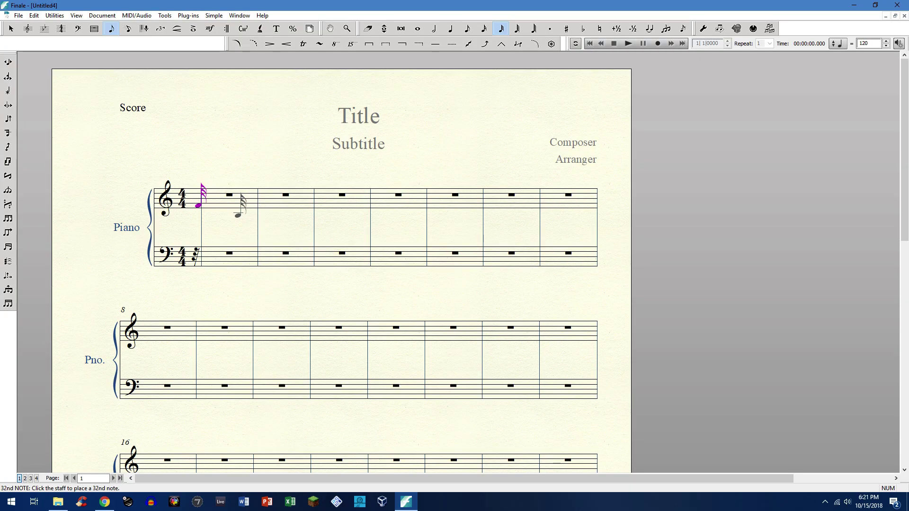
key(5)
click(226, 198)
click(241, 202)
click(249, 205)
click(262, 209)
key(Escape)
Move measure 3 down to the next system and switch to the Untitled3 document in a maximized window.
click(349, 204)
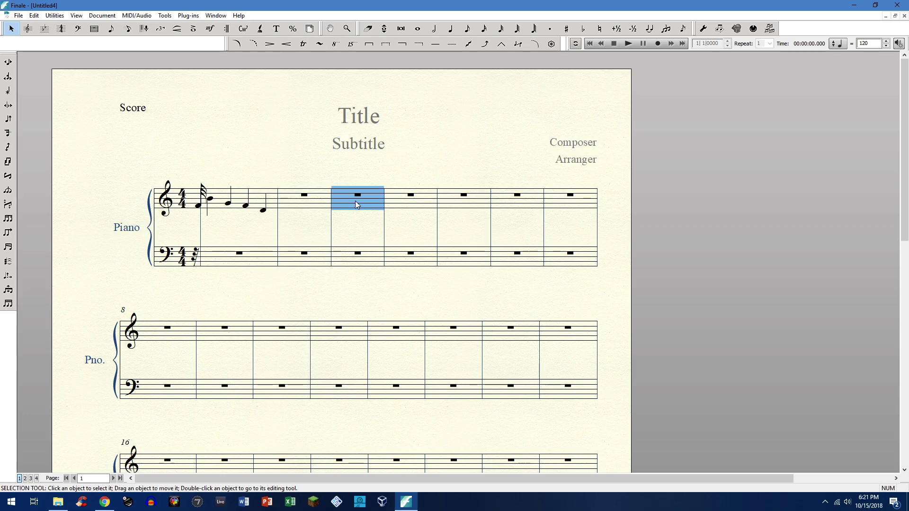
key(Down)
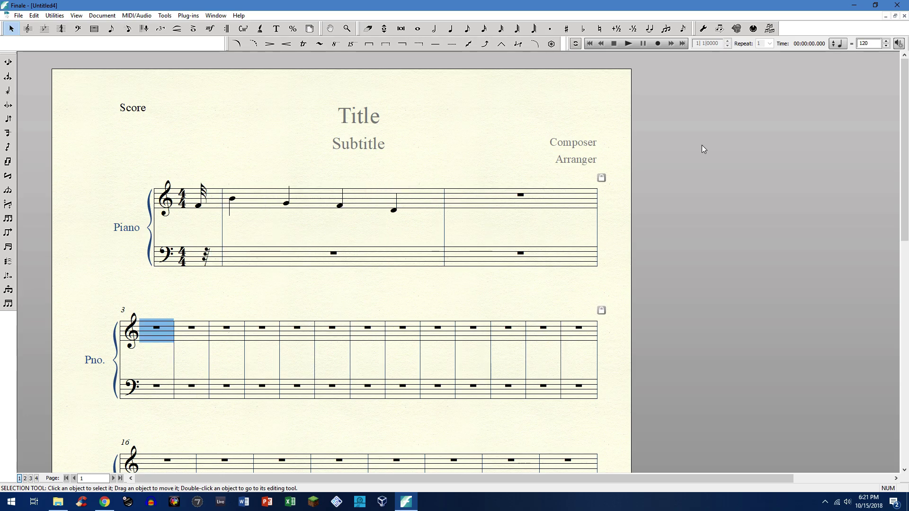
click(885, 16)
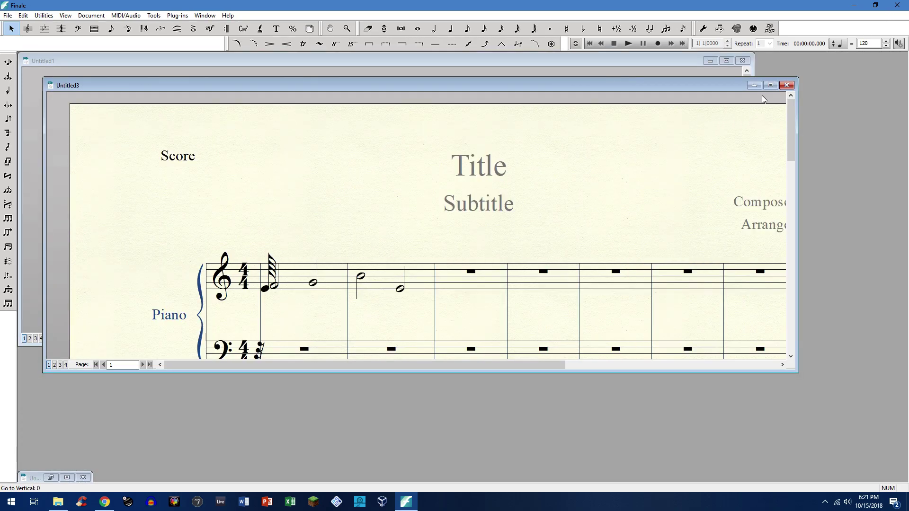
click(769, 85)
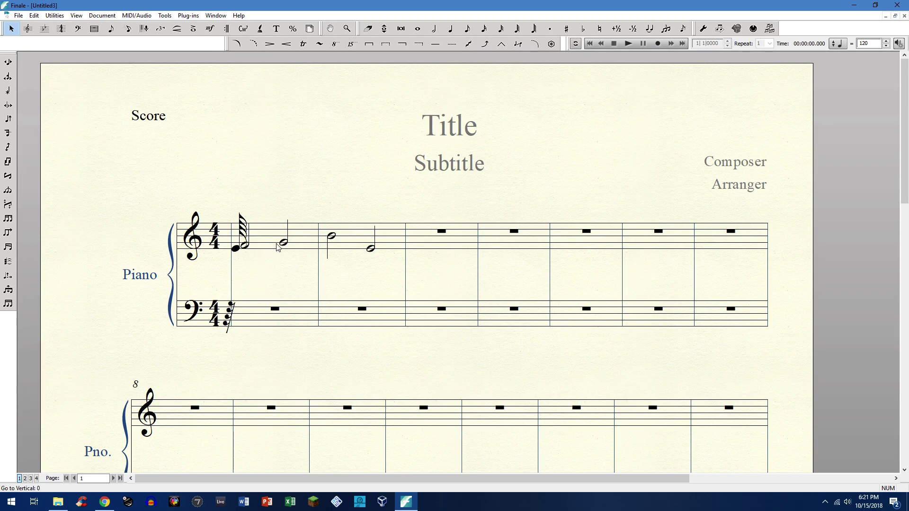
Move measure 4 and then measure 3 to the second system, keeping the pickup and two full measures on the first.
click(510, 235)
key(Down)
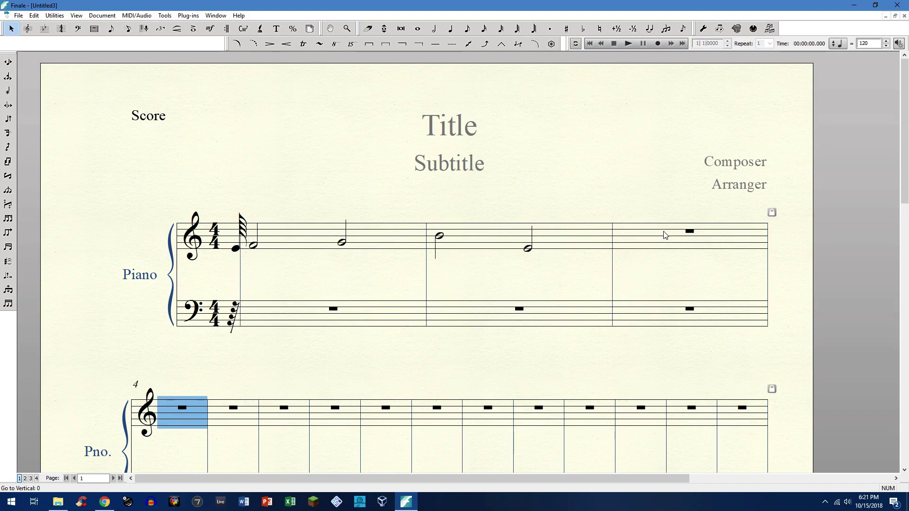
click(659, 252)
key(Down)
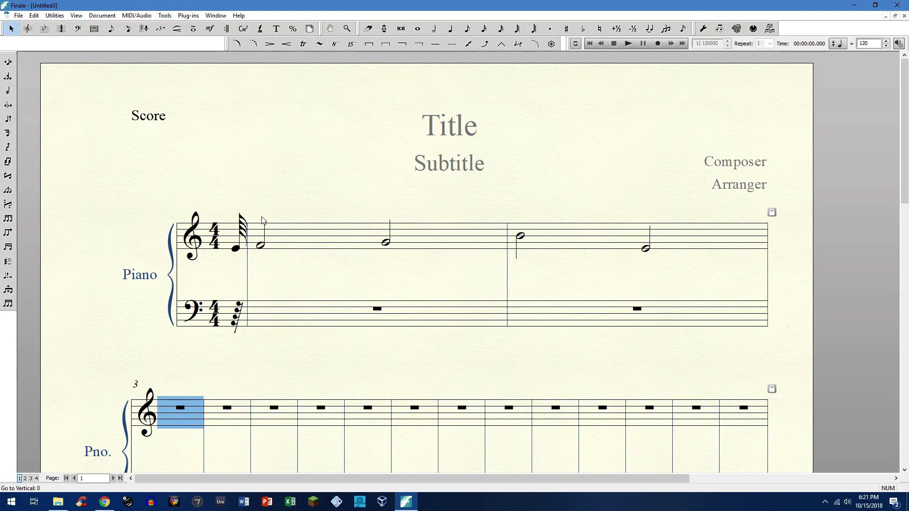
Widen the pickup measure slightly with the Measure tool by moving its closing barline away from the 64th note.
click(280, 205)
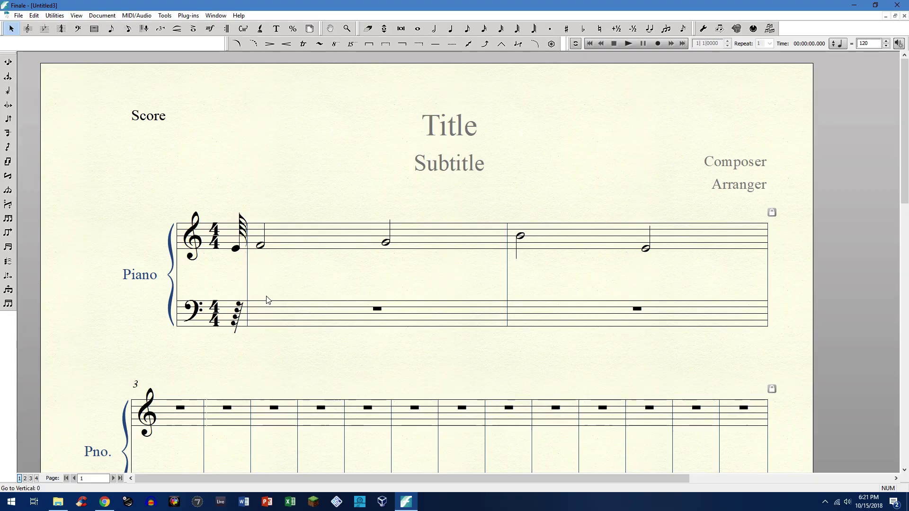
click(94, 30)
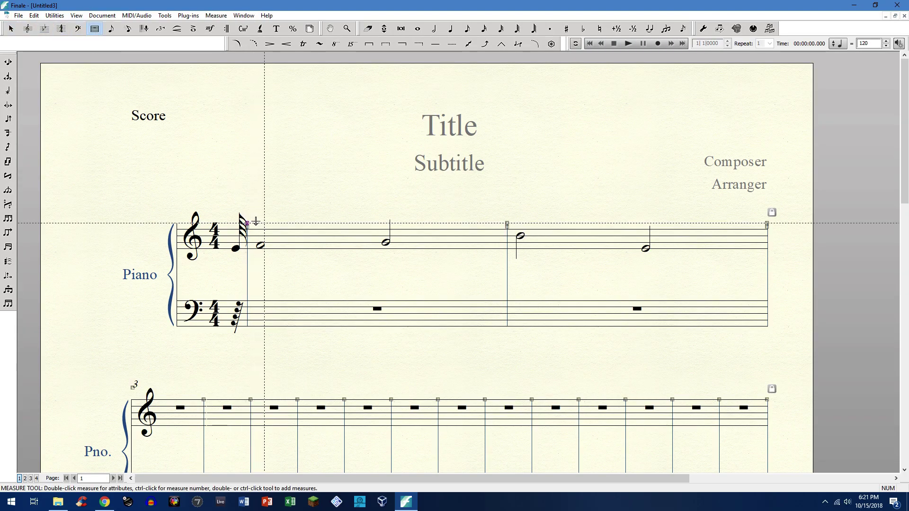
drag(256, 220, 263, 222)
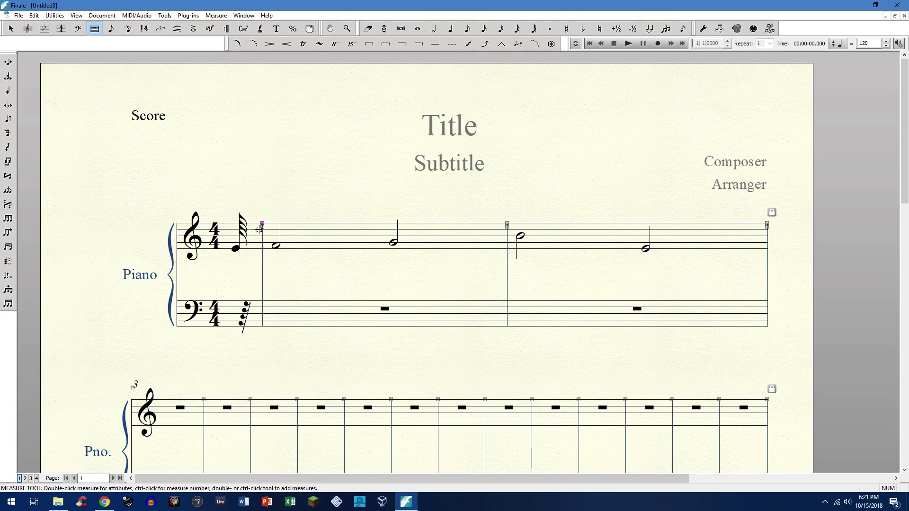
key(Escape)
Move measure 3 up to the first system and clear the selection.
click(194, 415)
key(Up)
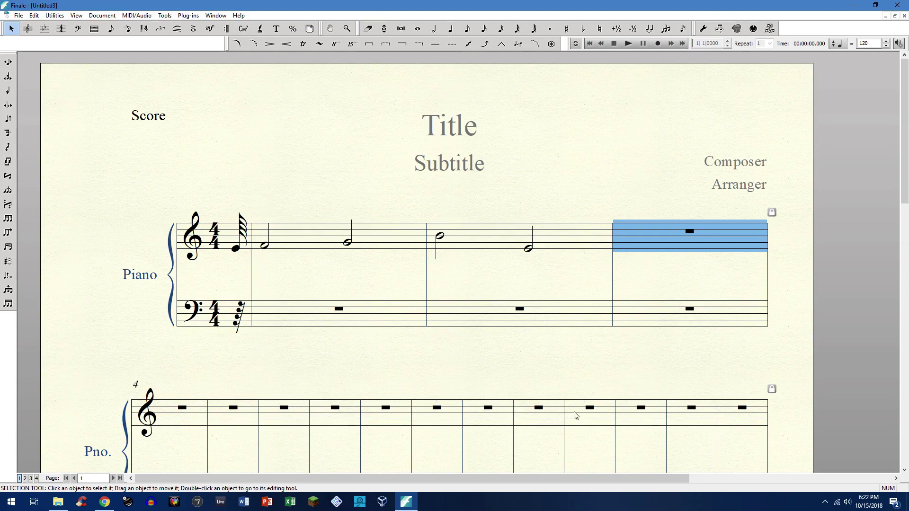
scroll(344, 398, down, 2)
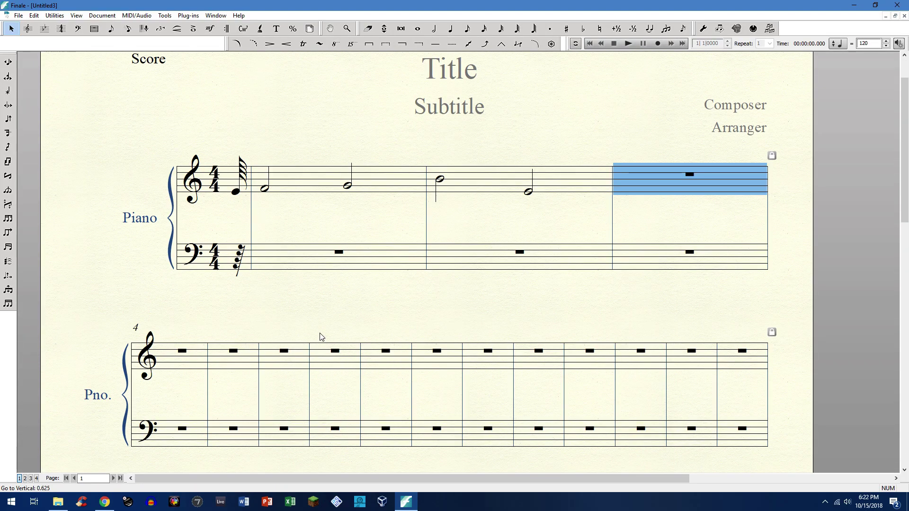
scroll(318, 331, up, 2)
scroll(298, 251, up, 1)
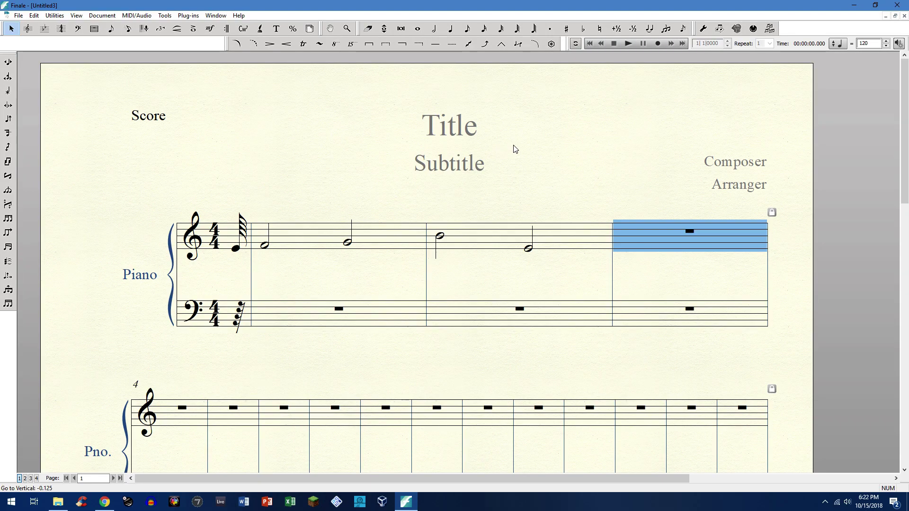
click(335, 194)
Switch to Chrome, go back to the New Features in Finale manual page and review the version 26 list from its beginning.
click(104, 500)
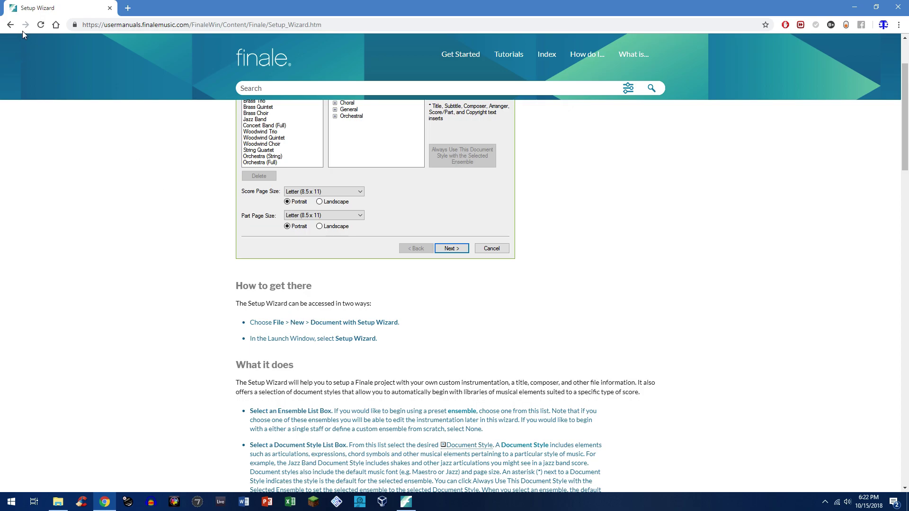
scroll(340, 292, up, 10)
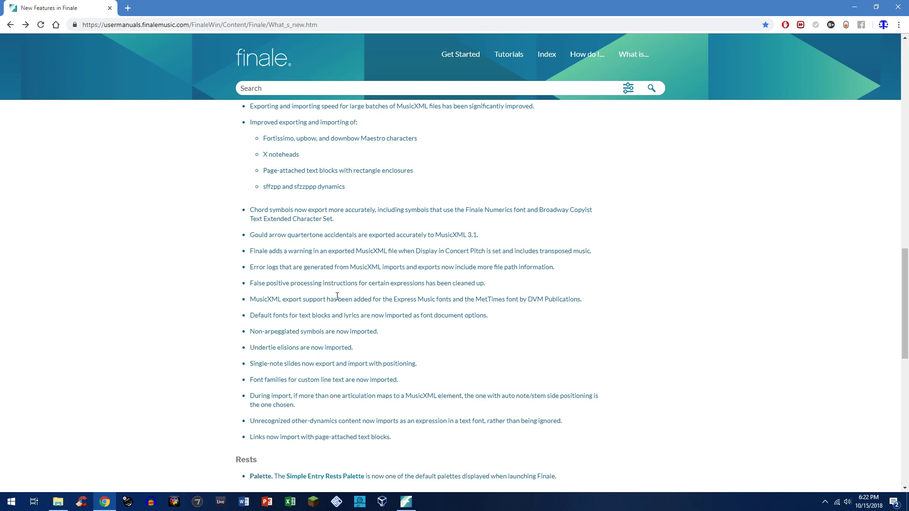
scroll(340, 292, up, 10)
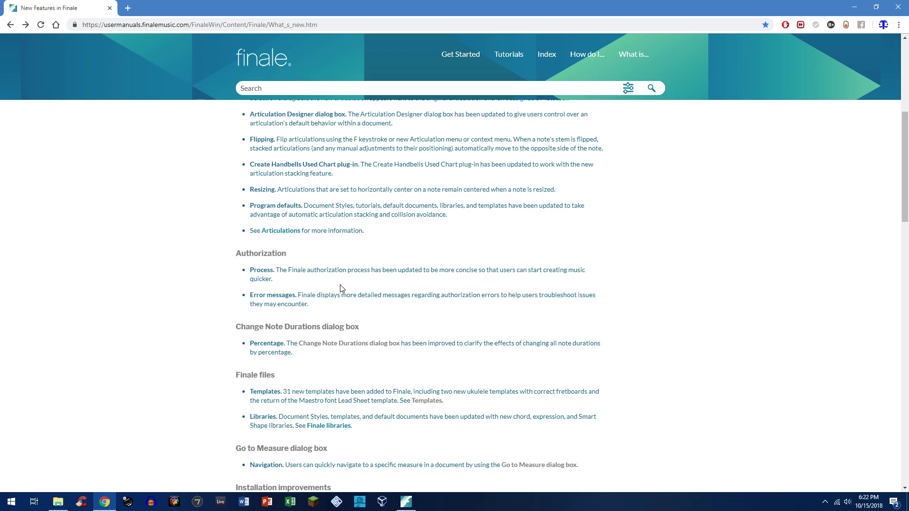
scroll(341, 288, up, 6)
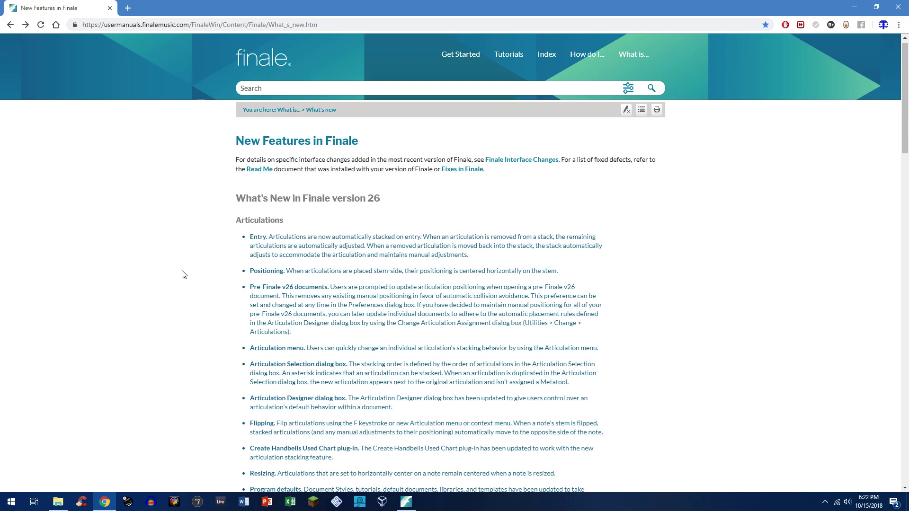
scroll(184, 275, down, 2)
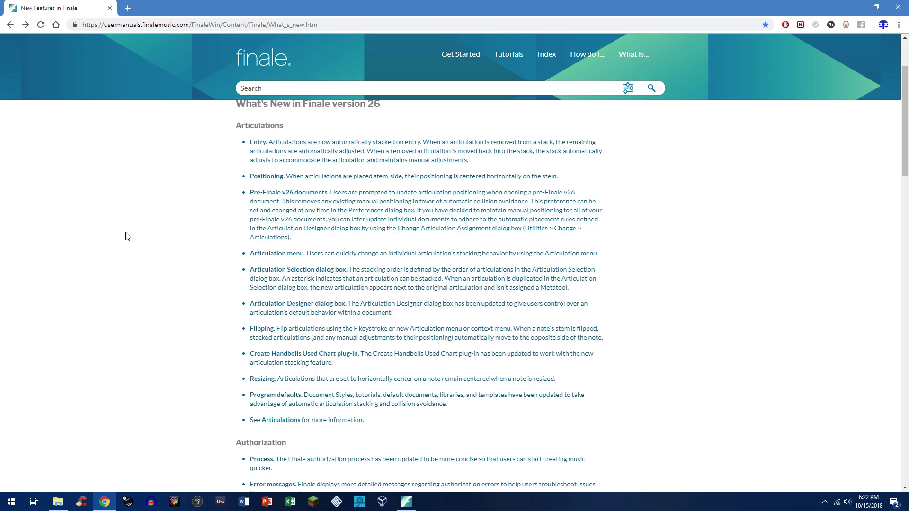
scroll(166, 249, up, 1)
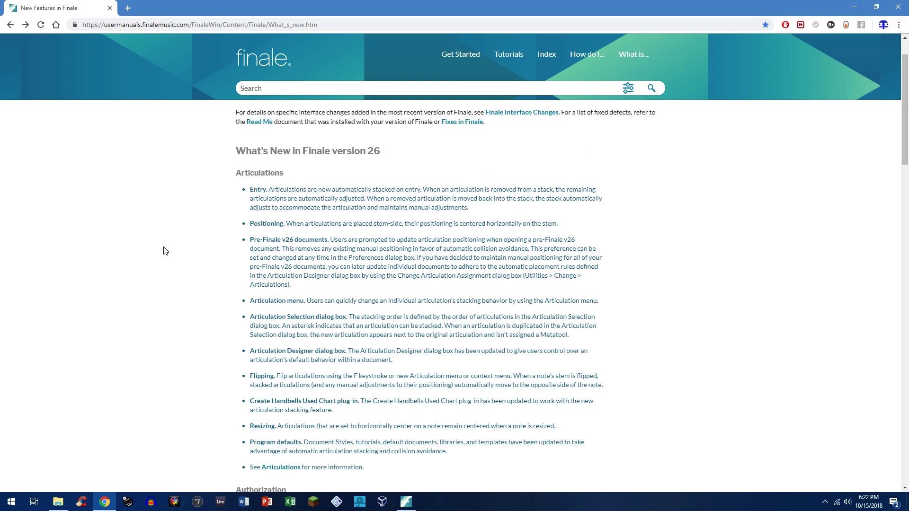